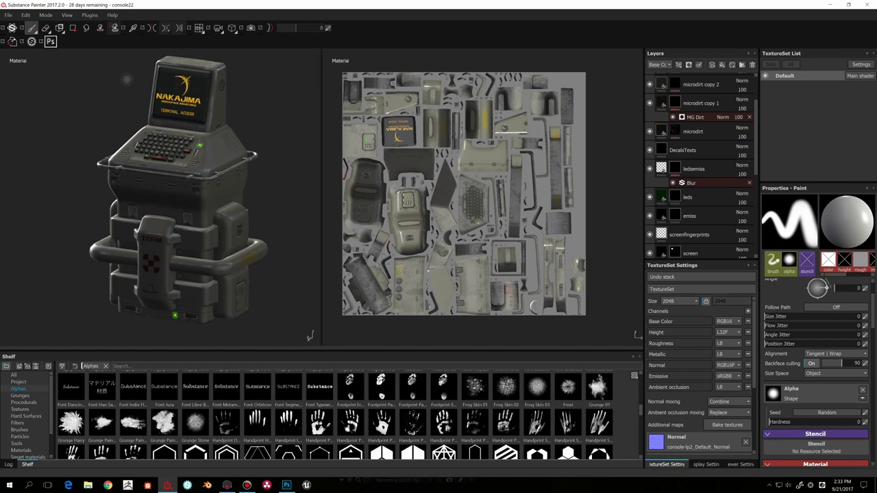
Step: Switch to Marmoset Toolbag and show the scificonsole RetopoGroup mesh together with the high-poly console body
mouse_move(282, 165)
left_mouse_down("alt")
mouse_move(252, 150)
mouse_move(274, 143)
left_mouse_up("alt")
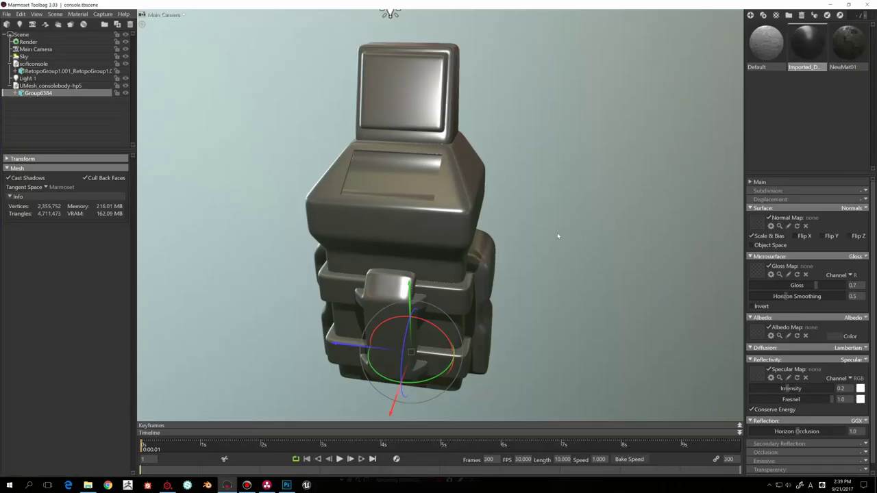
left_click_drag(545, 246, 522, 226)
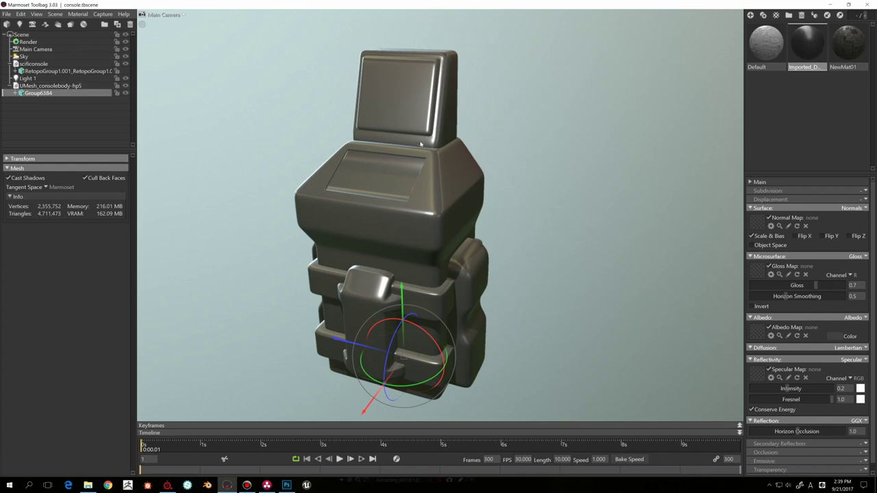
left_click_drag(434, 147, 415, 148)
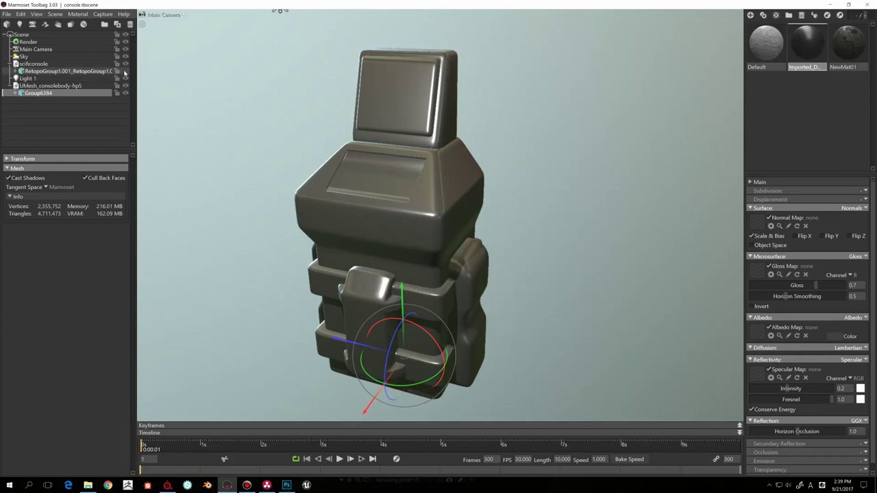
left_click(125, 71)
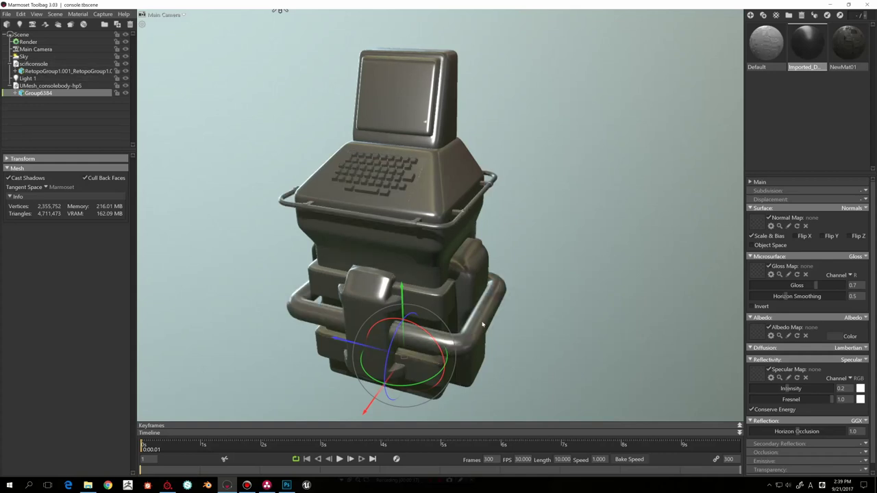
Step: Examine the guard rail around the keyboard and its mounting brackets up close, with both console meshes shown
left_click_drag(512, 283, 474, 260)
scroll(445, 216, "up", 5)
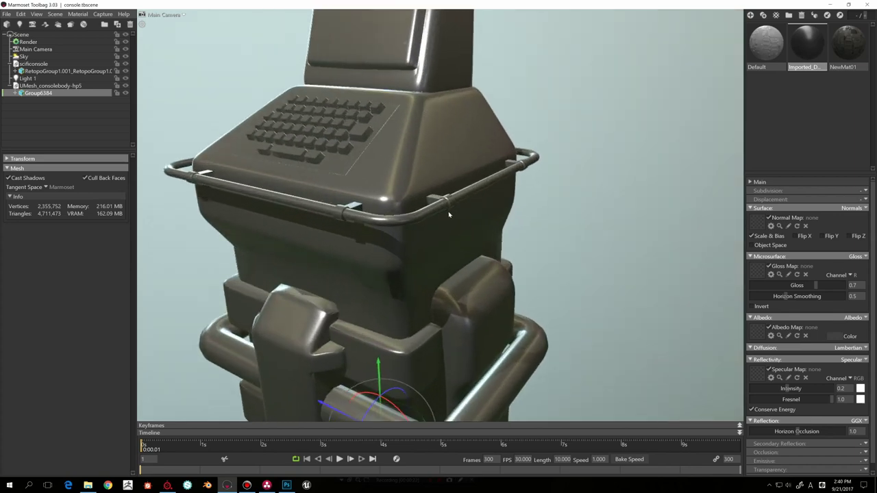
left_click_drag(448, 215, 423, 233)
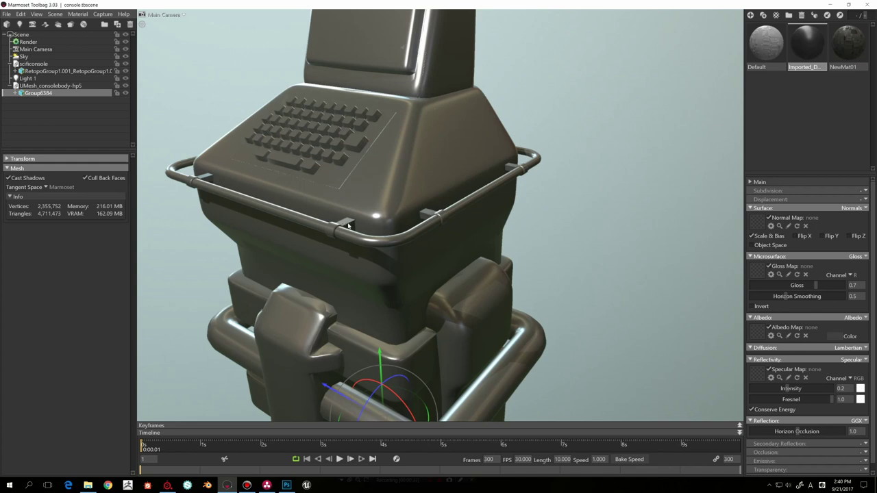
scroll(348, 225, "up", 2)
scroll(442, 220, "up", 2)
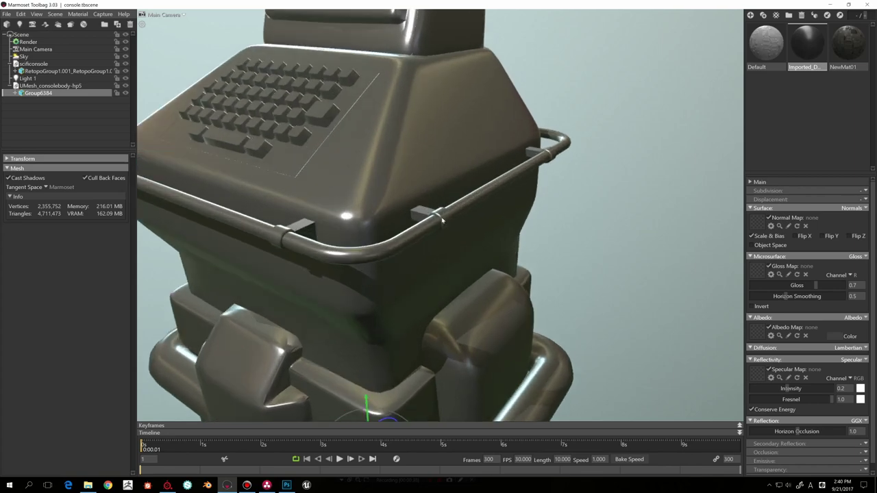
scroll(434, 216, "down", 1)
scroll(446, 219, "up", 5)
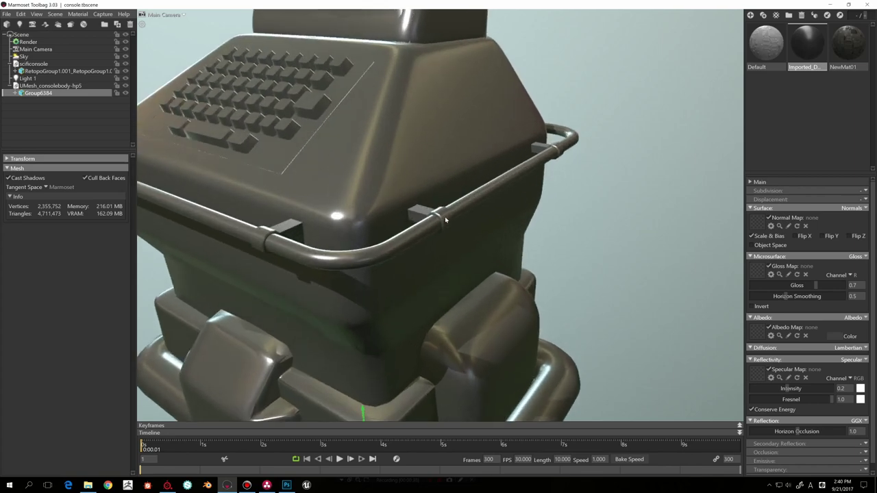
scroll(447, 220, "up", 1)
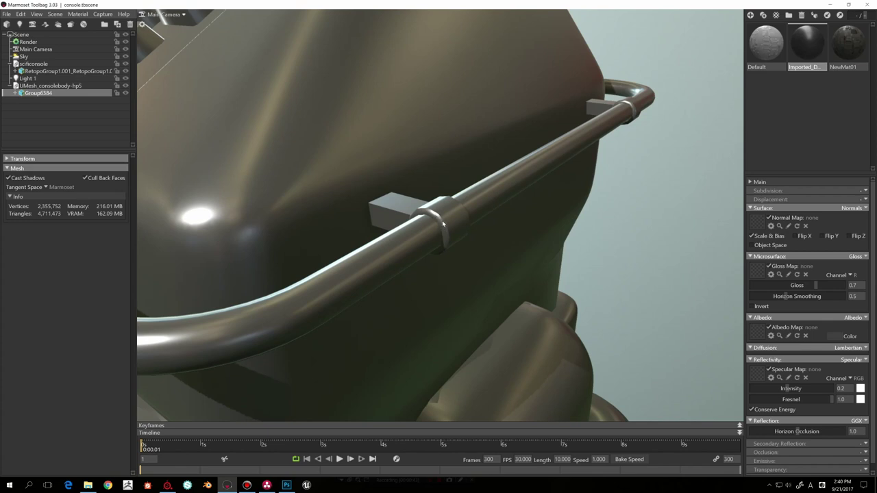
scroll(451, 213, "down", 10)
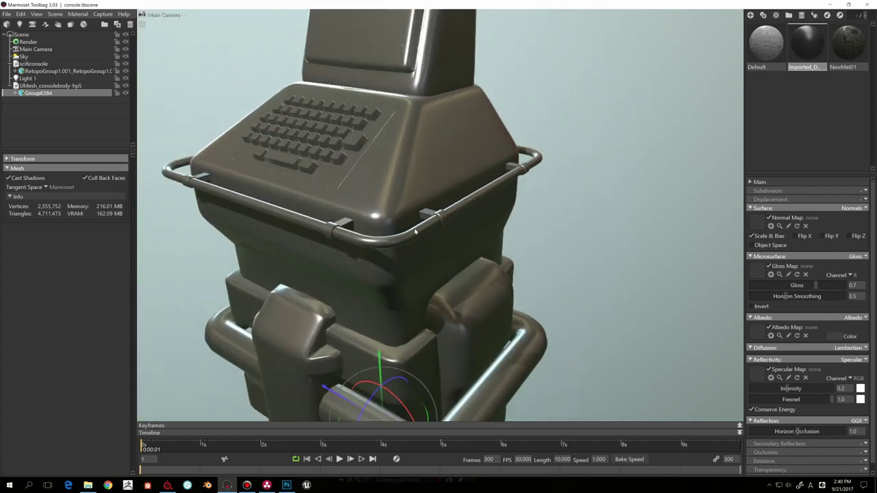
left_click_drag(426, 220, 412, 259, "alt")
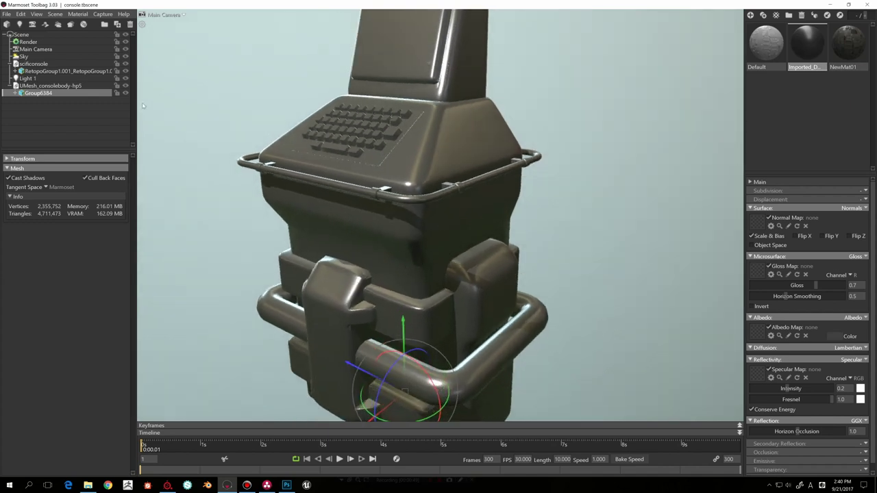
Step: Hide the high-poly UMesh_consolebody-hp5 mesh and display the low-poly scificonsole mesh on its own
left_click(125, 71)
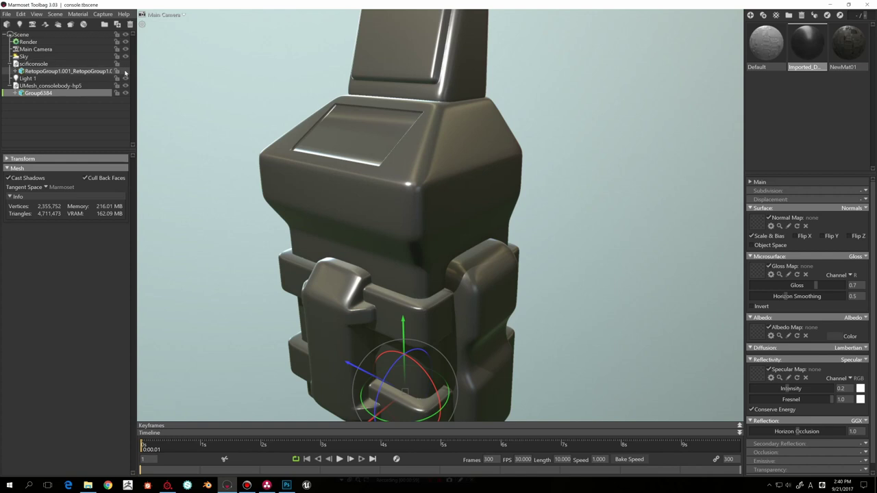
left_click(125, 70)
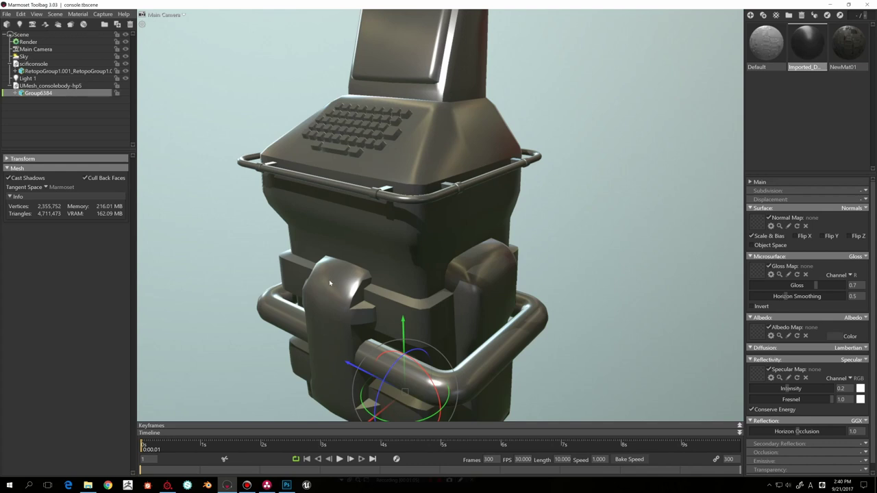
scroll(330, 282, "down", 1)
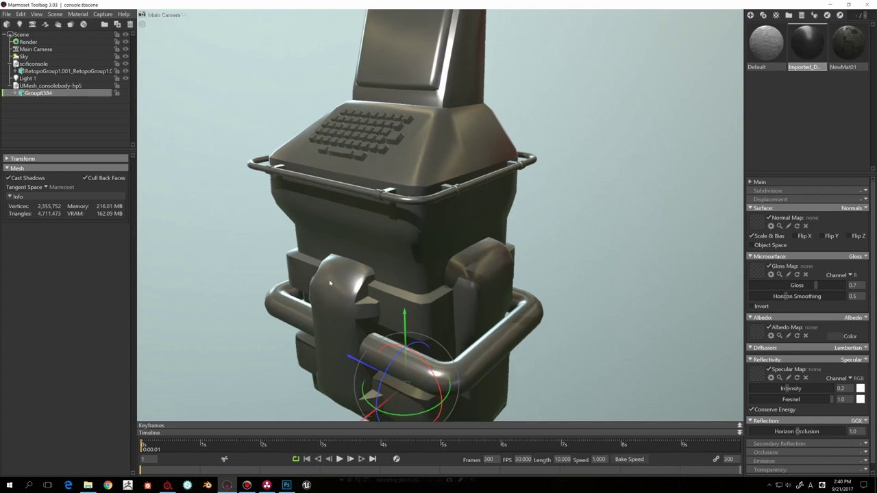
mouse_move(332, 286)
left_mouse_down()
mouse_move(321, 278)
mouse_move(337, 276)
left_mouse_up()
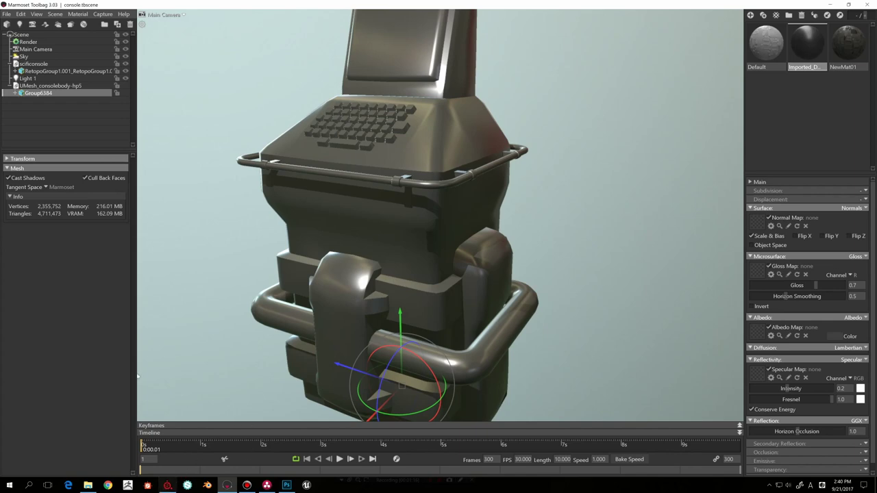
scroll(331, 305, "down", 3)
Step: Switch to Substance Painter, hide the panels and examine the textured console body from several angles
left_click_drag(214, 455, 205, 438)
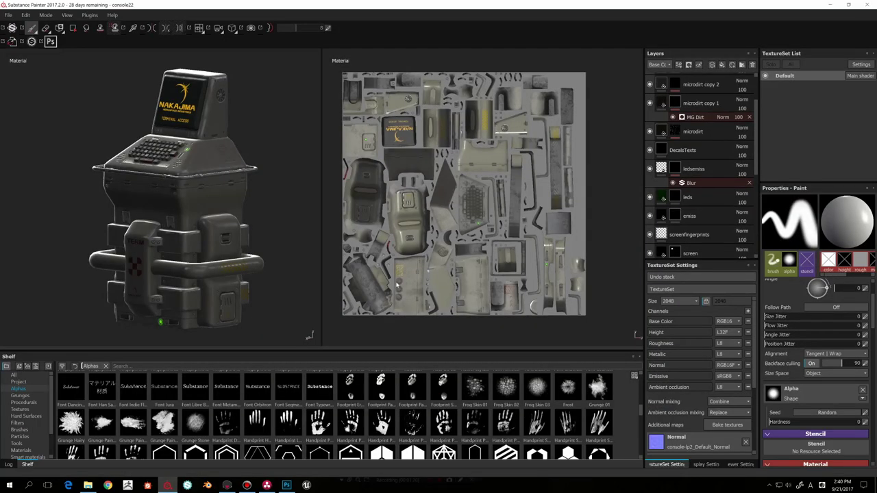
left_click_drag(277, 251, 264, 245, "alt")
key("Tab")
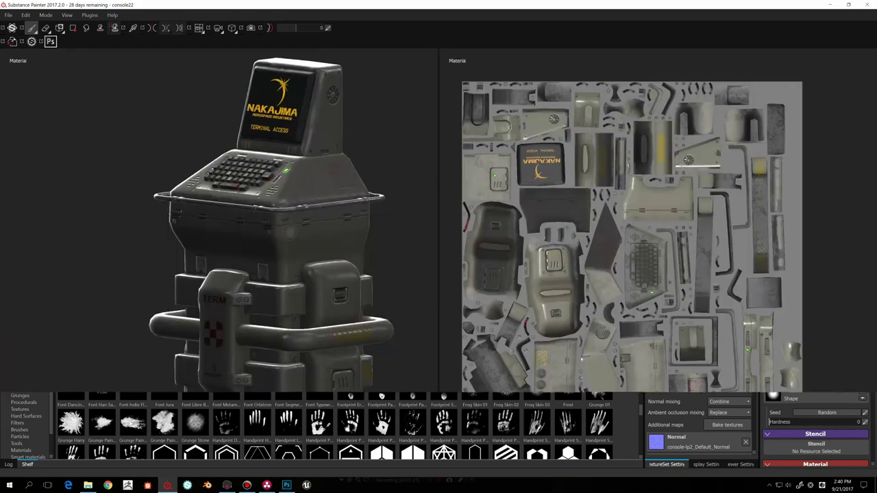
left_click_drag(356, 252, 383, 268, "alt")
scroll(366, 264, "down", 2)
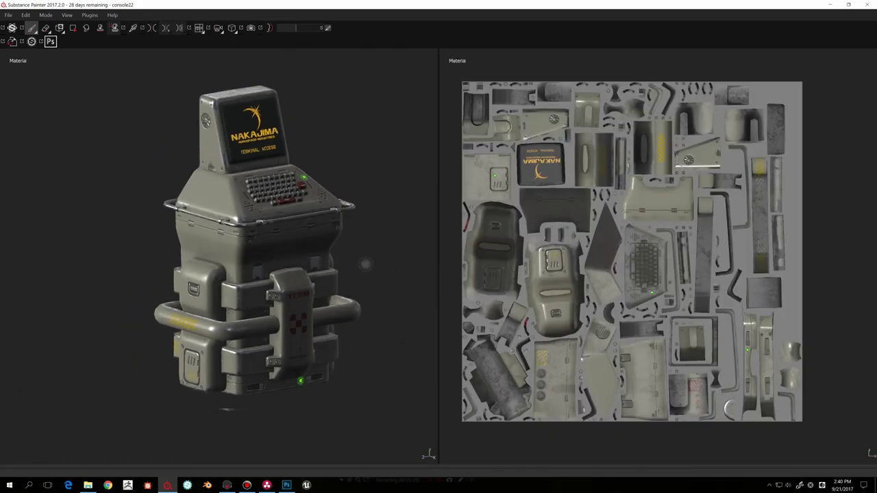
scroll(366, 265, "up", 3)
middle_click_drag(372, 261, 377, 264, "alt")
scroll(379, 264, "up", 2)
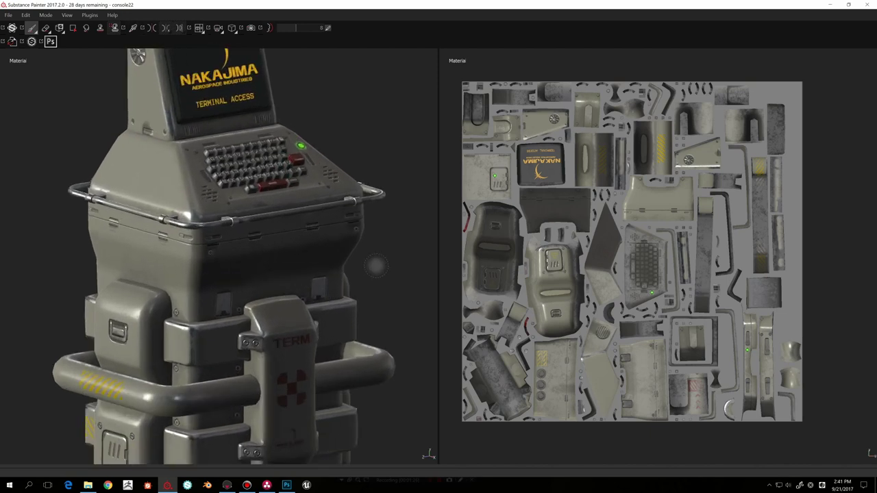
left_click_drag(349, 261, 361, 261, "alt")
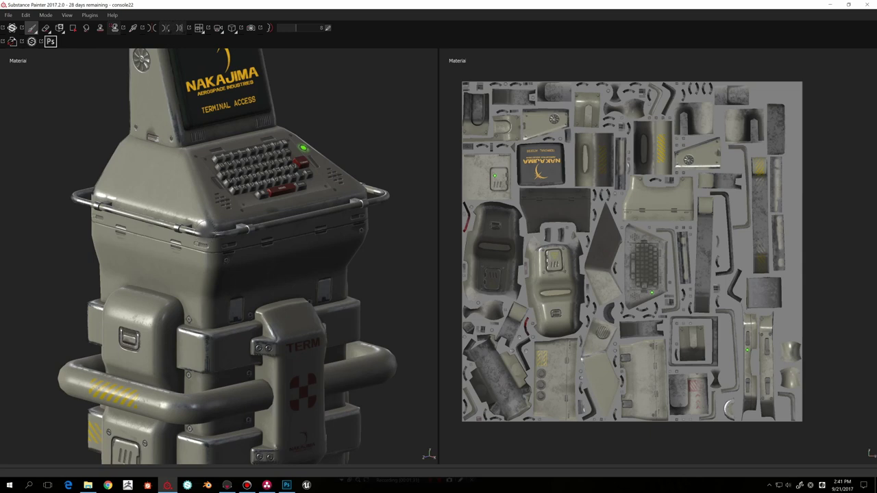
middle_click_drag(184, 211, 192, 233, "alt")
left_click_drag(195, 231, 190, 223, "alt")
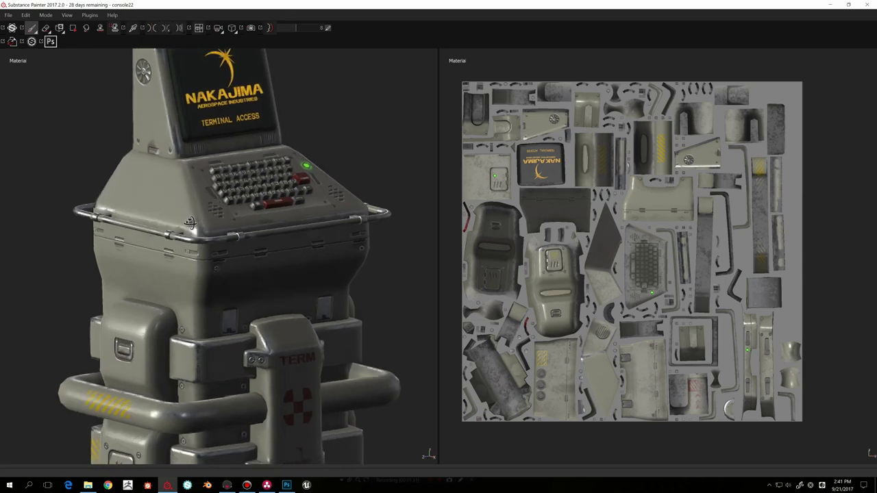
middle_click_drag(189, 223, 204, 240, "alt")
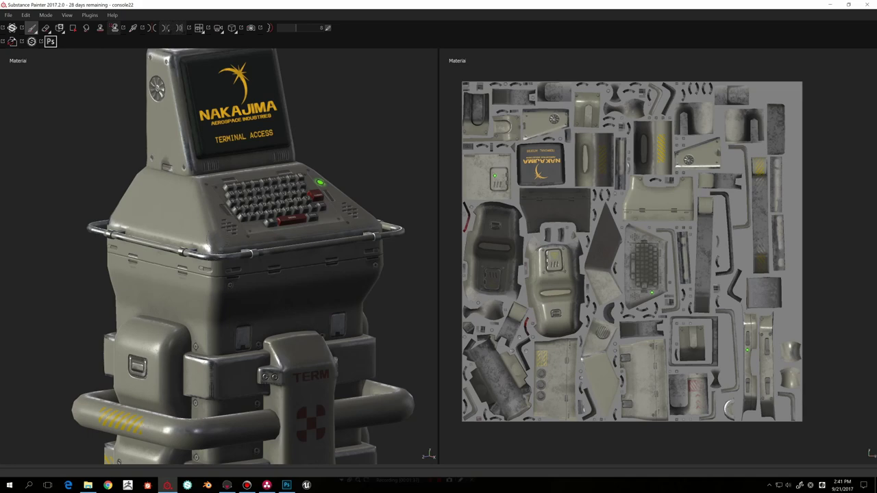
Step: Examine the keyboard's key characters, the red SEND and COMMIT keys and the terminal screen up close
middle_click_drag(206, 240, 216, 222, "alt")
left_click_drag(217, 222, 181, 231, "alt")
right_click_drag(181, 231, 224, 223, "alt")
middle_click_drag(223, 224, 217, 245, "alt")
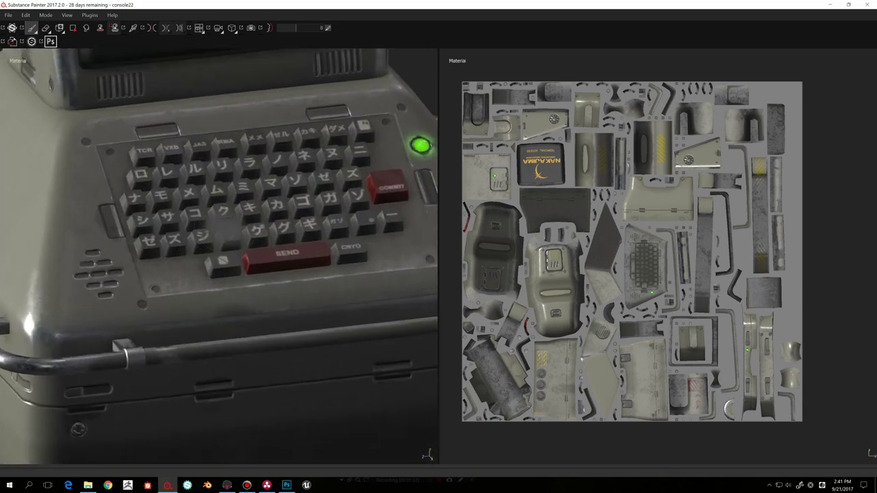
right_click_drag(227, 223, 209, 219, "alt")
middle_click_drag(235, 203, 241, 263, "alt")
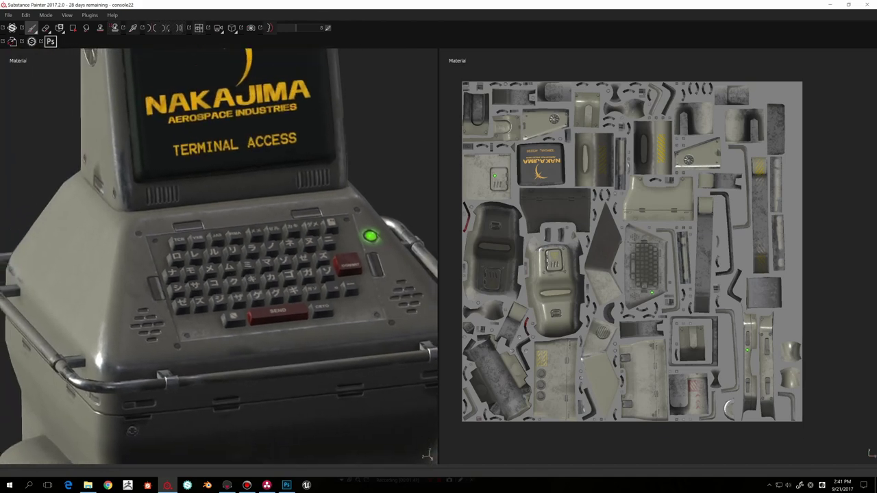
right_click_drag(241, 264, 223, 206, "alt")
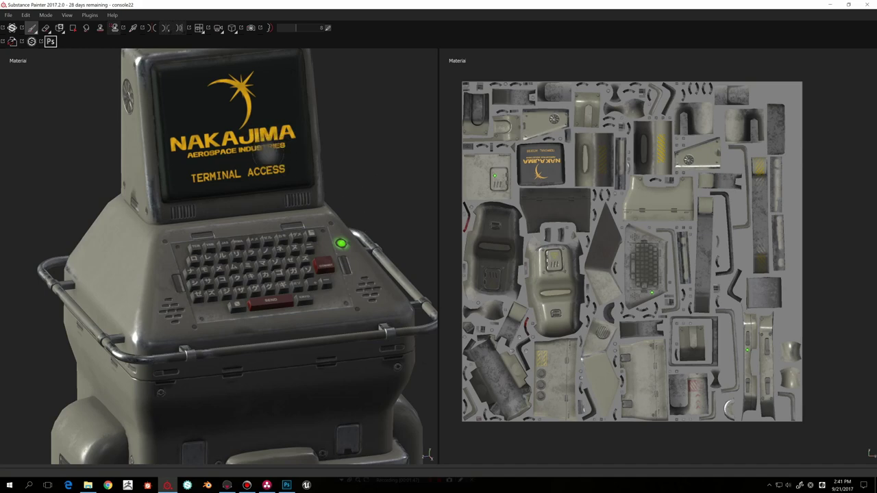
Step: Examine the whole textured console from its left and right sides, down to the base
middle_click_drag(233, 288, 237, 233, "alt")
left_click_drag(237, 233, 278, 223, "alt")
right_click_drag(277, 223, 253, 203, "alt")
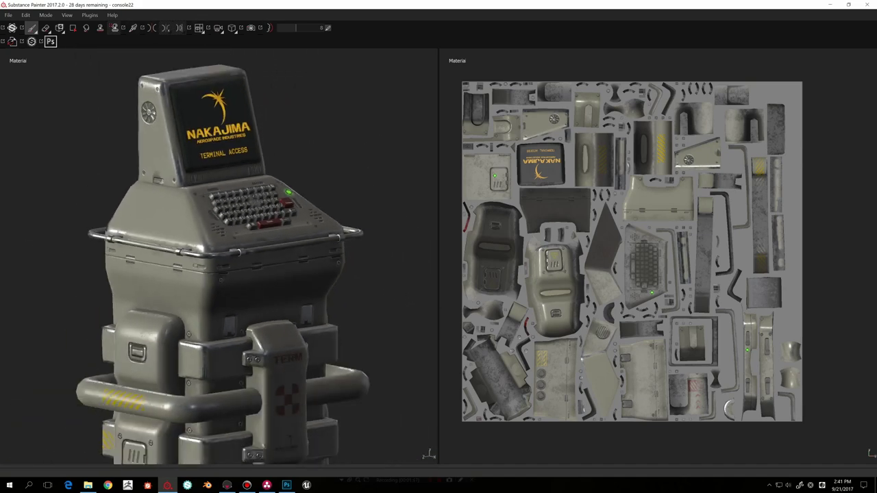
left_click_drag(262, 224, 218, 234, "alt")
middle_click_drag(267, 241, 238, 210, "alt")
left_click_drag(239, 209, 127, 228, "alt")
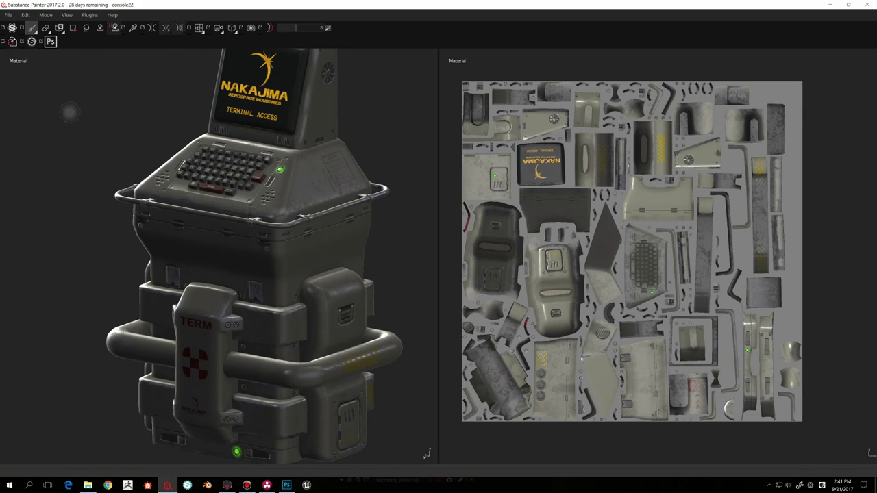
Step: Restore the hidden panels, select the heightdetails layer group and widen the 3D viewport
key("Tab")
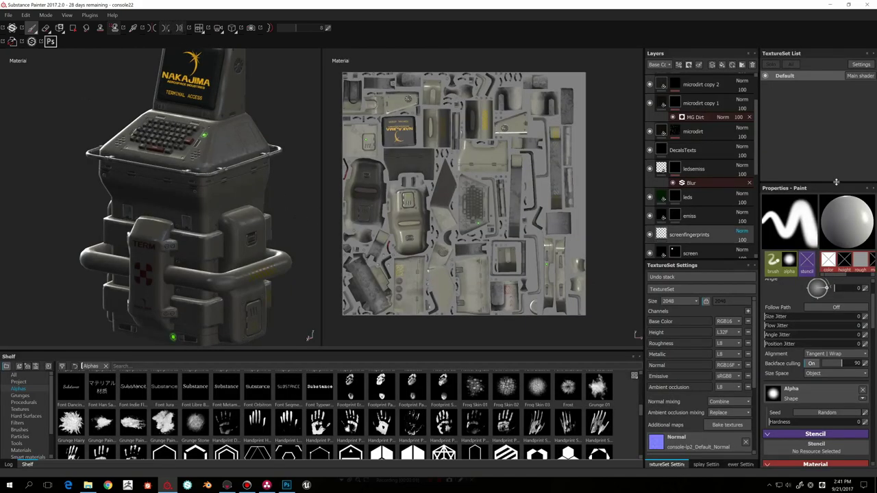
left_click(741, 165)
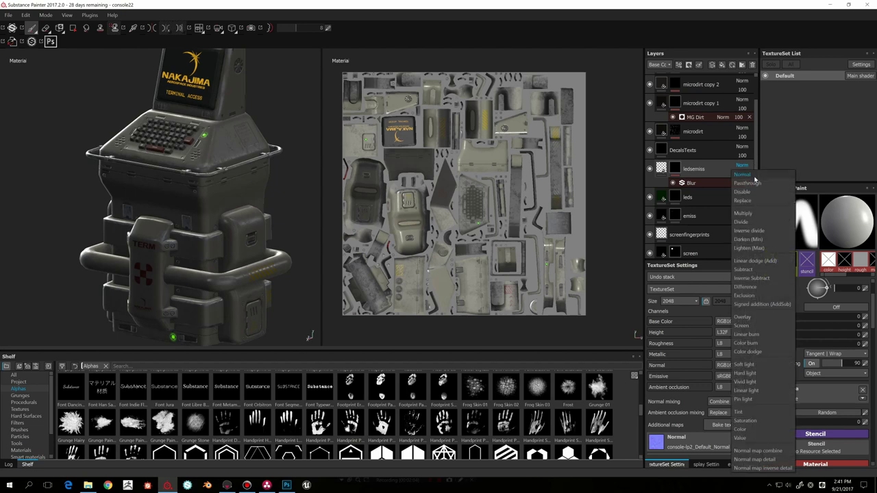
left_click(759, 156)
scroll(757, 164, "down", 5)
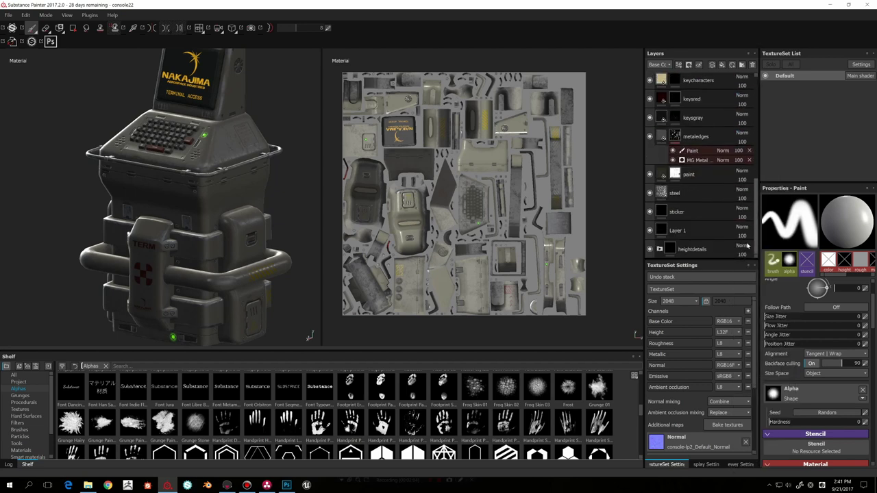
left_click(692, 249)
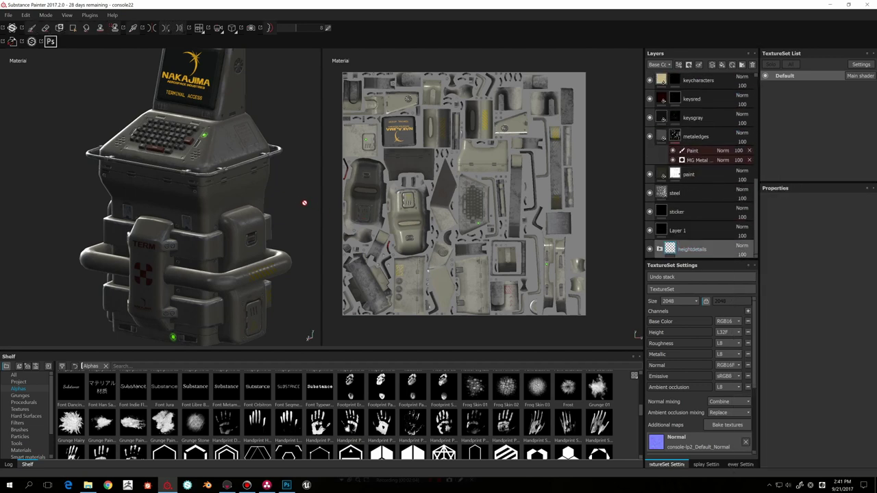
left_click_drag(304, 203, 390, 198, "alt")
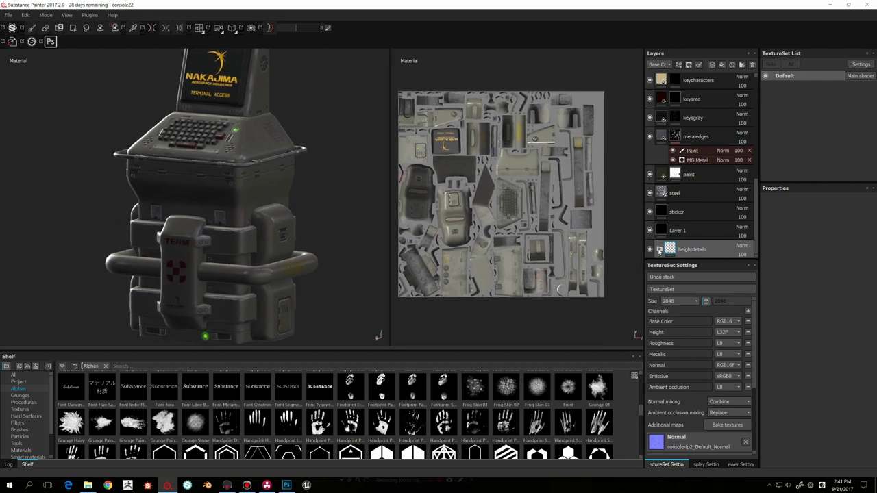
Step: Hide the Layer 1, sticker, steel, paint, metaledges, keysgray, keysred and keycharacters layers
left_click(649, 211)
left_click(649, 192)
left_click(650, 174)
left_click(649, 136)
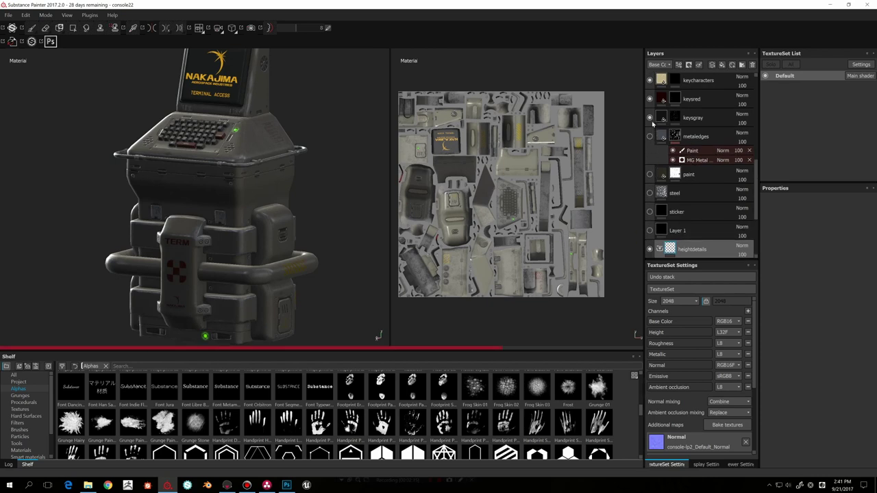
left_click(650, 118)
left_click(650, 99)
scroll(650, 80, "up", 3)
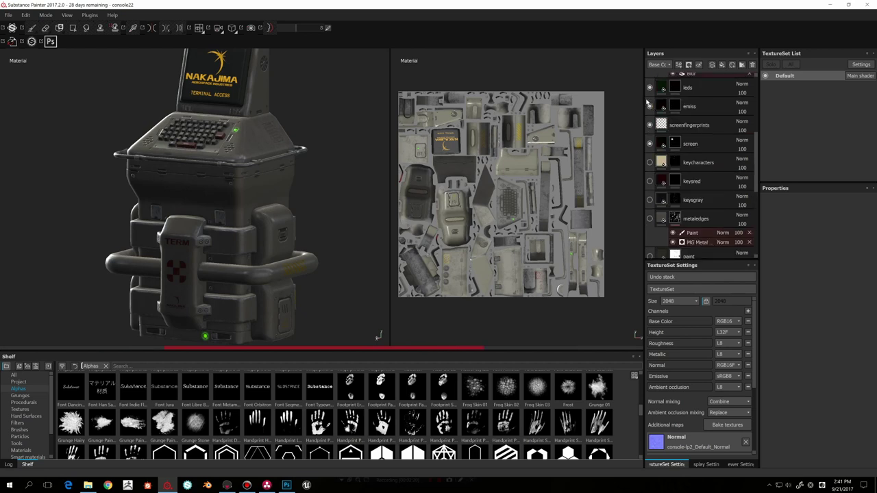
Step: Hide the screen, screenfingerprints, emiss, leds and ledsemiss layers
left_click(650, 172)
left_click(650, 152)
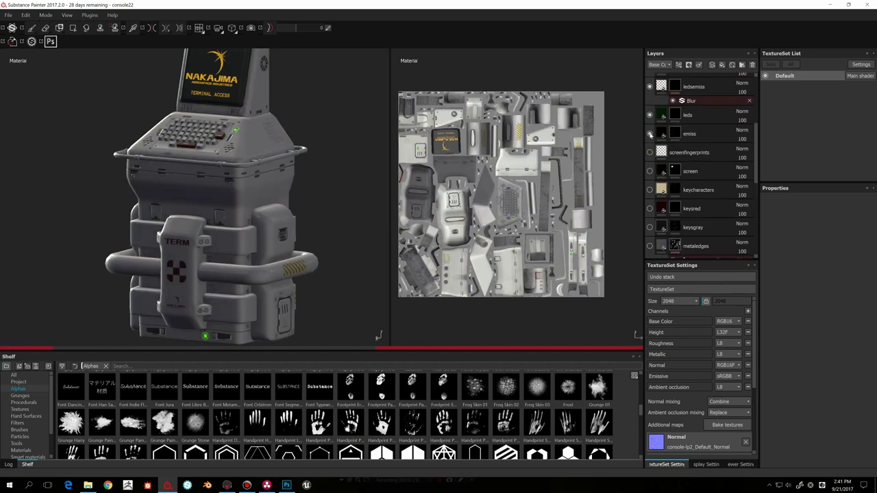
left_click(650, 133)
left_click(650, 114)
left_click(649, 87)
scroll(650, 89, "up", 3)
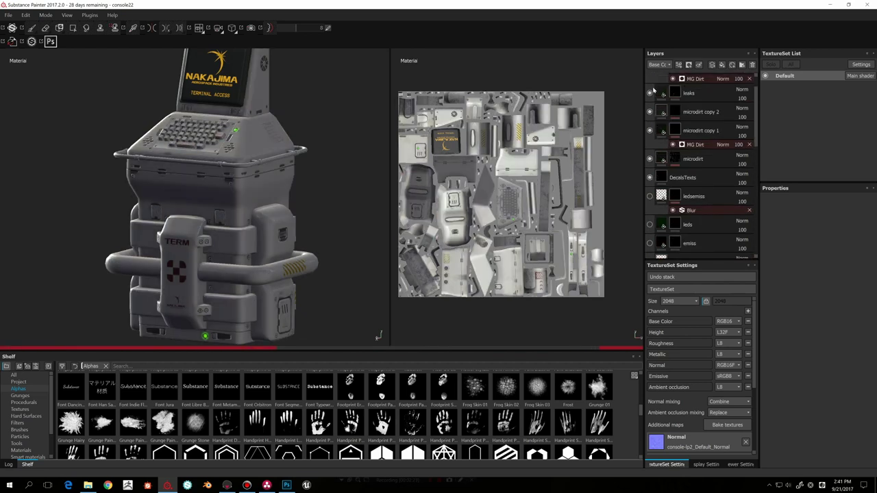
Step: Hide the DecalsTexts, microdirt, microdirt copy 1, microdirt copy 2, leaks and dirt layers so only heightdetails remains shown
left_click(649, 176)
left_click(650, 158)
left_click(650, 130)
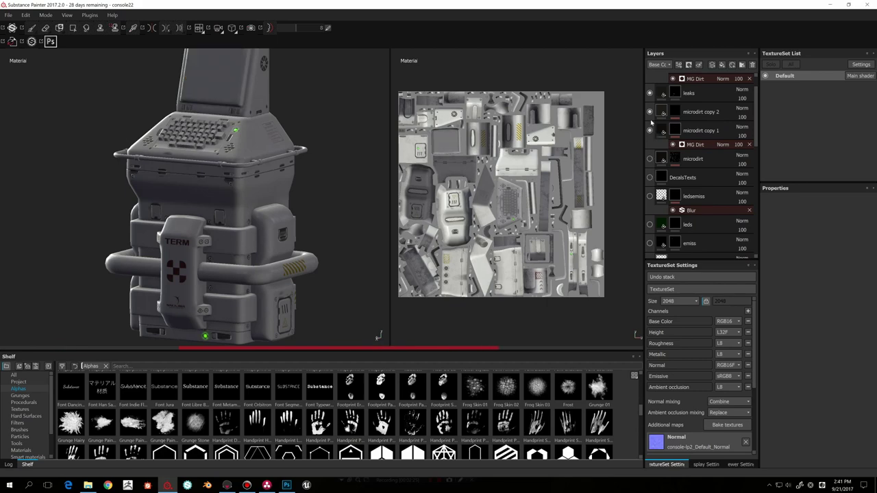
left_click(649, 111)
left_click(649, 93)
scroll(651, 96, "up", 1)
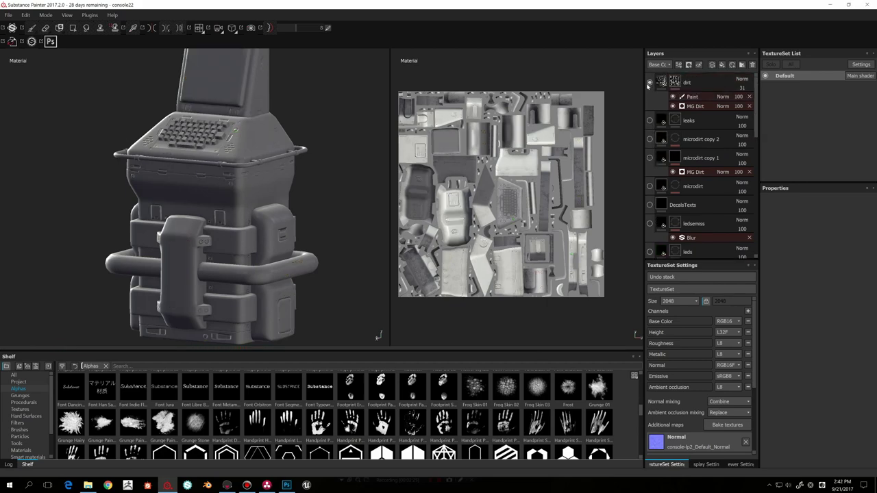
left_click(649, 82)
Step: Examine the untextured console's height details around the keyboard, vents, screws and panel lines from several angles
mouse_move(330, 194)
left_mouse_down("alt")
mouse_move(366, 222)
mouse_move(323, 194)
mouse_move(335, 194)
left_mouse_up("alt")
scroll(329, 192, "down", 2)
scroll(327, 192, "up", 6)
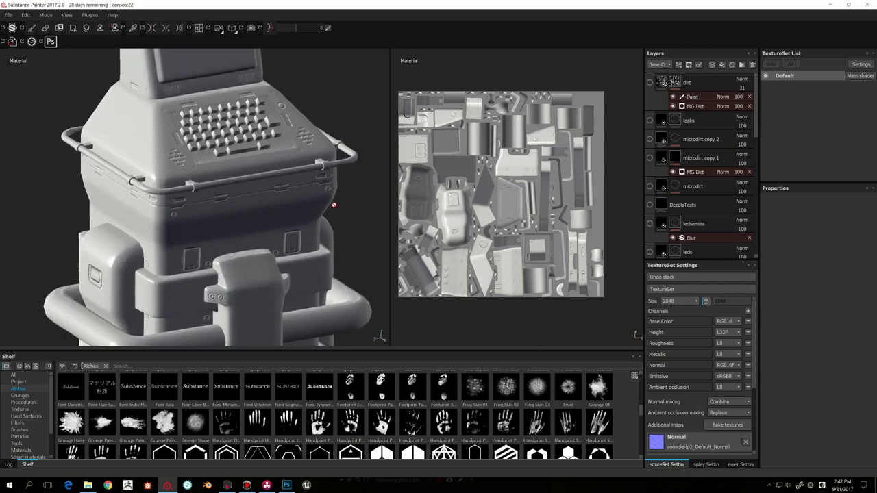
middle_click_drag(334, 205, 379, 226, "alt")
left_click_drag(371, 206, 323, 194, "alt")
scroll(316, 193, "up", 3)
middle_click_drag(274, 194, 298, 199, "alt")
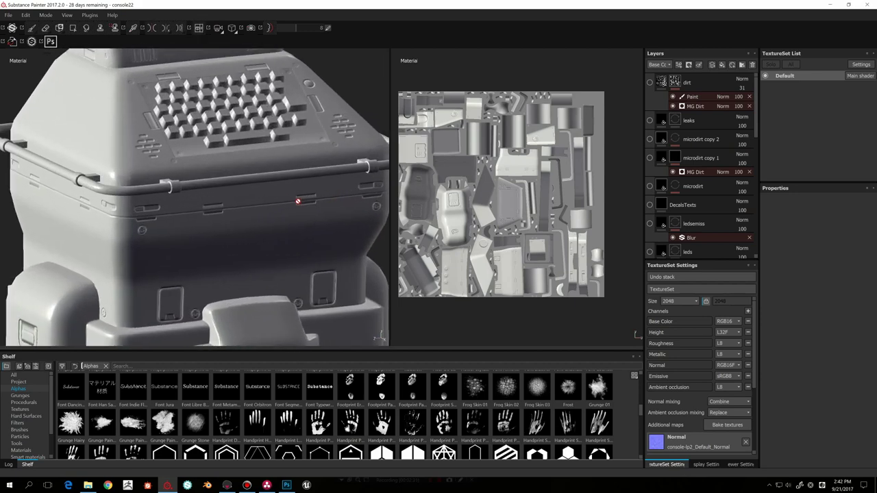
left_click_drag(297, 200, 254, 201, "alt")
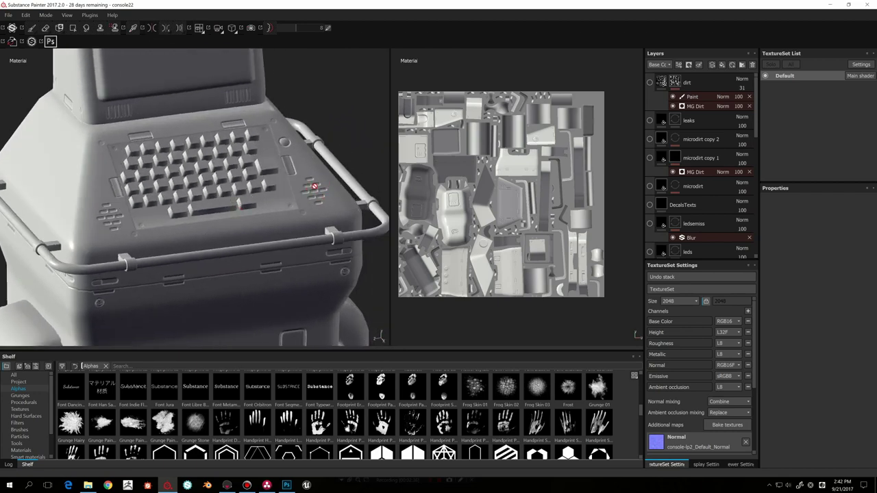
left_click_drag(270, 166, 225, 169, "alt")
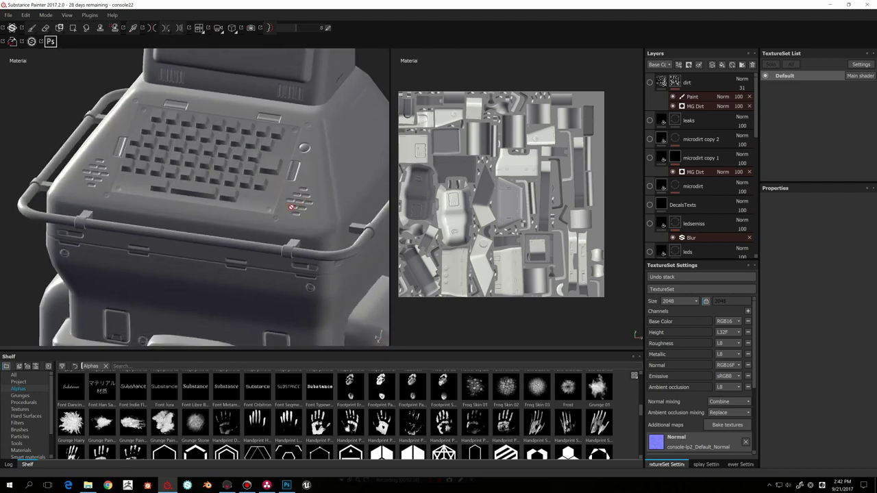
left_click_drag(297, 199, 288, 201, "alt")
middle_click_drag(294, 197, 290, 191, "alt")
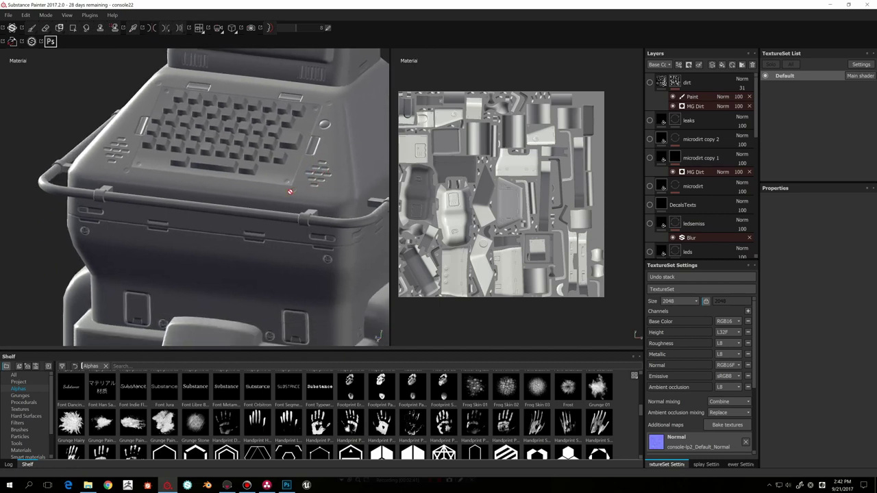
left_click_drag(307, 185, 239, 197, "alt")
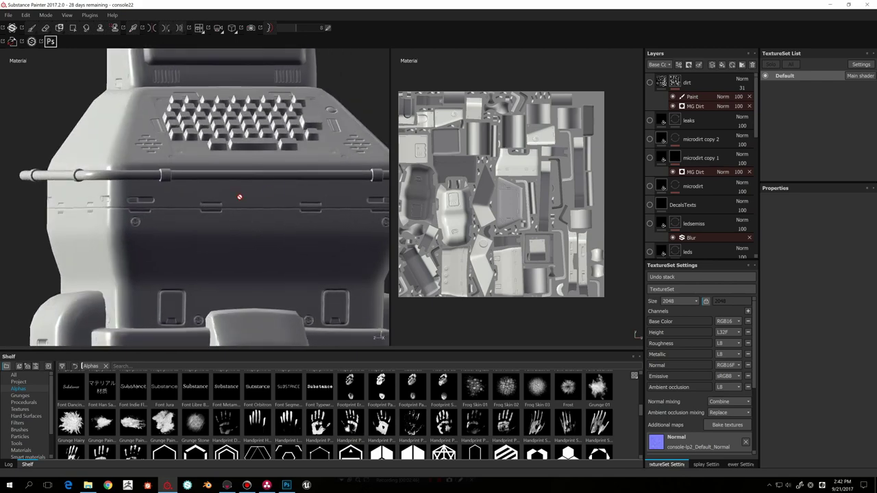
Step: Hide the stickerHeight, normaldetail1, panellines and fasteners layers inside the heightdetails group
scroll(696, 226, "down", 10)
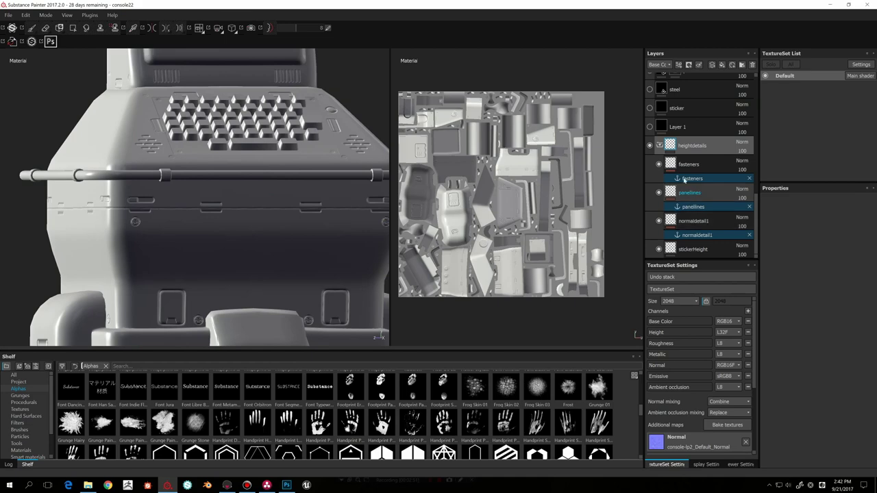
left_click(690, 249)
left_click_drag(309, 167, 162, 138, "alt")
left_click_drag(296, 208, 352, 220, "alt")
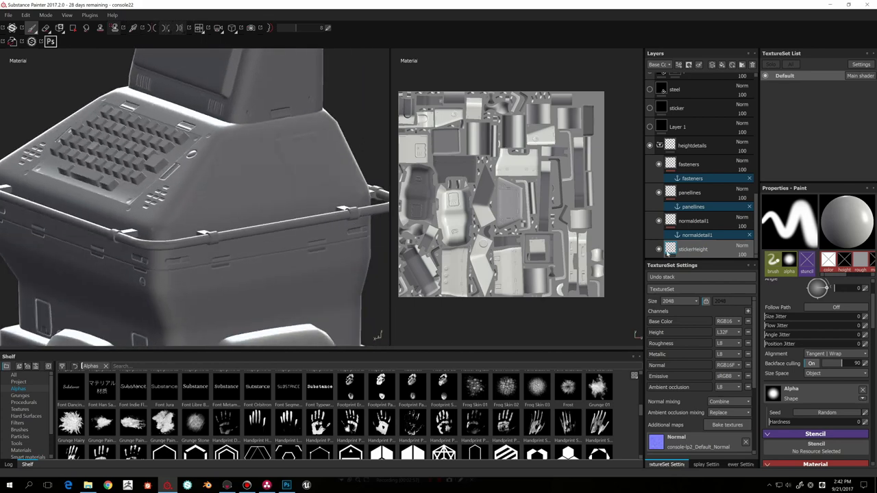
left_click(698, 228)
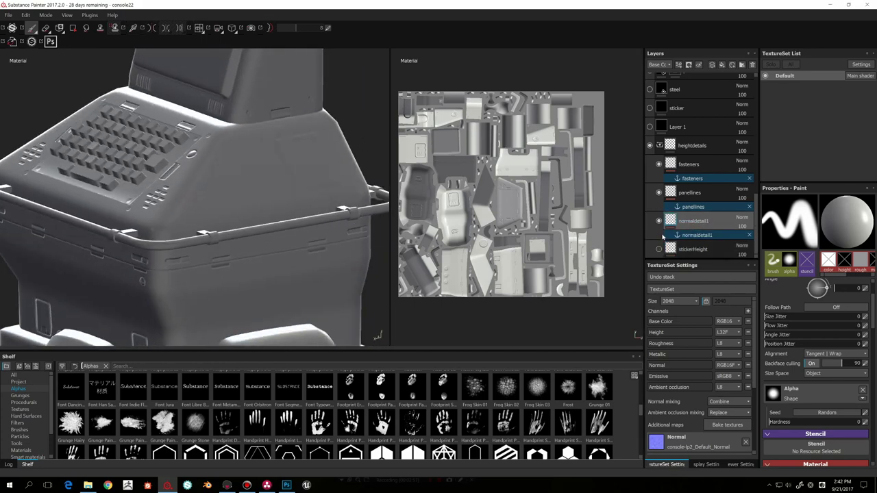
left_click(659, 221)
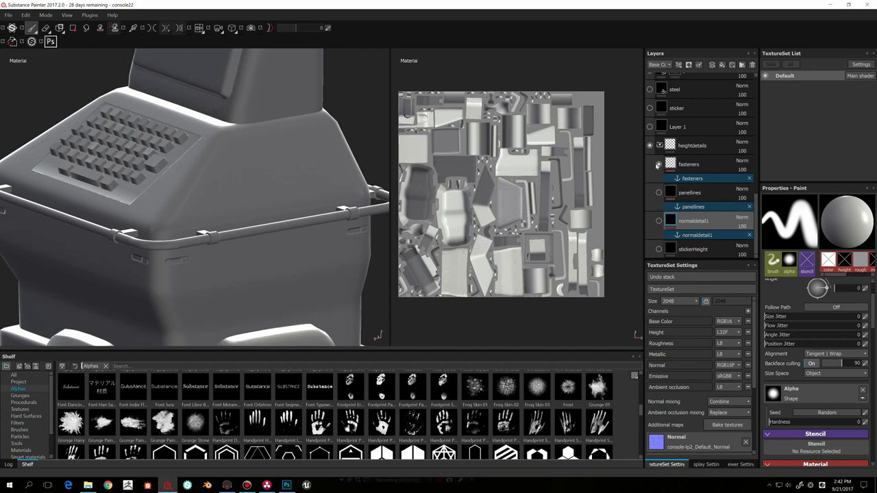
Step: Show only the stickerHeight layer and examine its sticker outline on the console's side
left_click(658, 250)
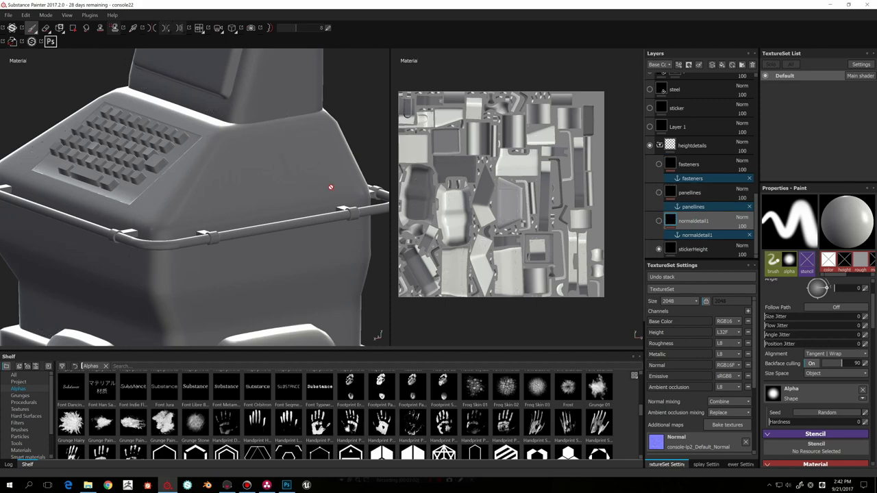
mouse_move(286, 181)
left_mouse_down("alt")
mouse_move(227, 176)
mouse_move(244, 190)
mouse_move(275, 172)
left_mouse_up("alt")
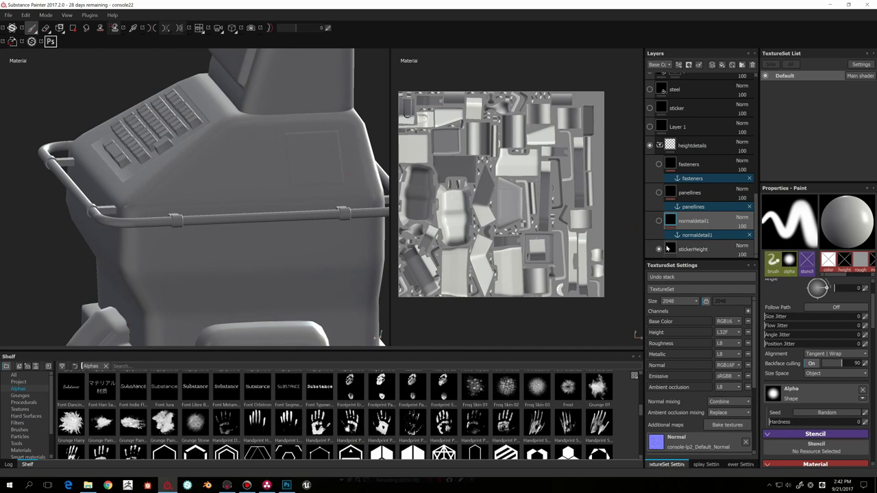
mouse_move(666, 247)
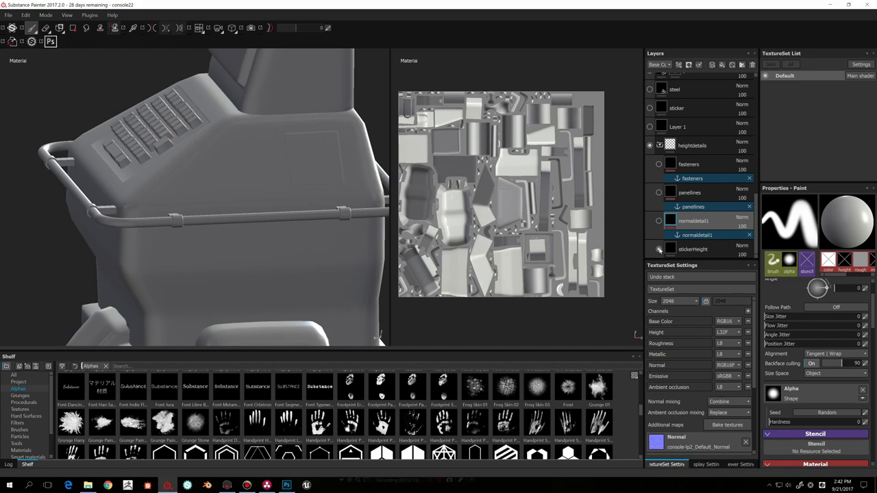
Step: Hide stickerHeight, show the normaldetail1 layer instead and view its details on the console's front
left_click(659, 221)
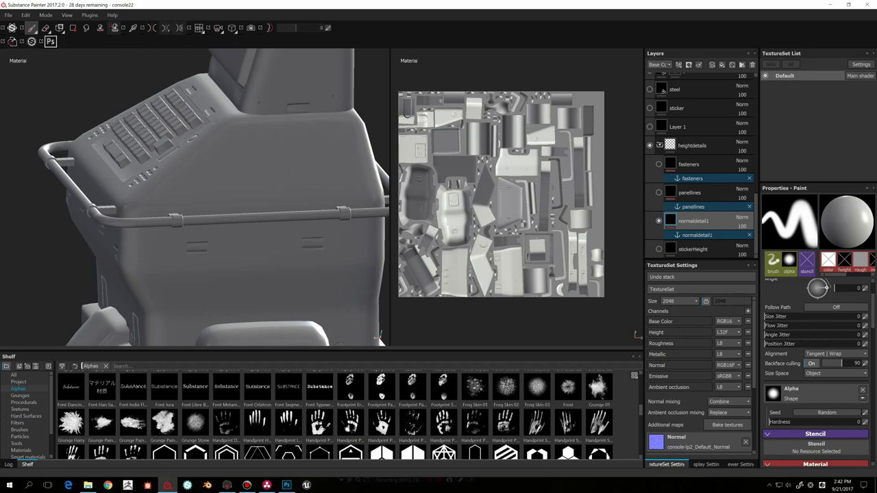
left_click_drag(202, 265, 310, 247, "alt")
scroll(846, 339, "down", 5)
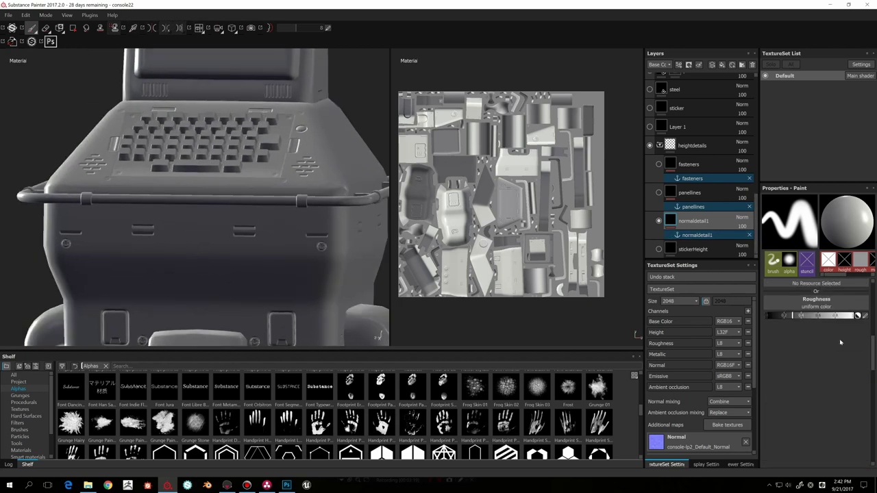
Step: Show the Hard Surfaces assets in the shelf and frame the console's lower front band beside the brush's material settings
left_click(27, 415)
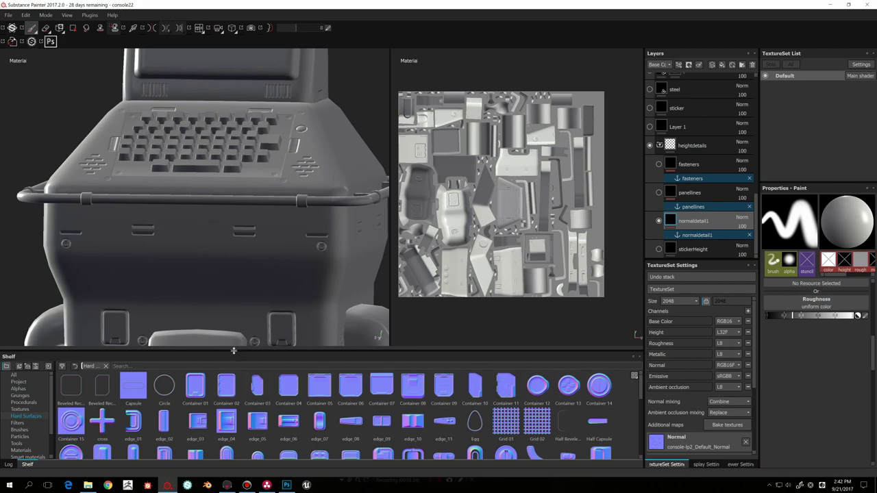
middle_click_drag(281, 301, 289, 263, "alt")
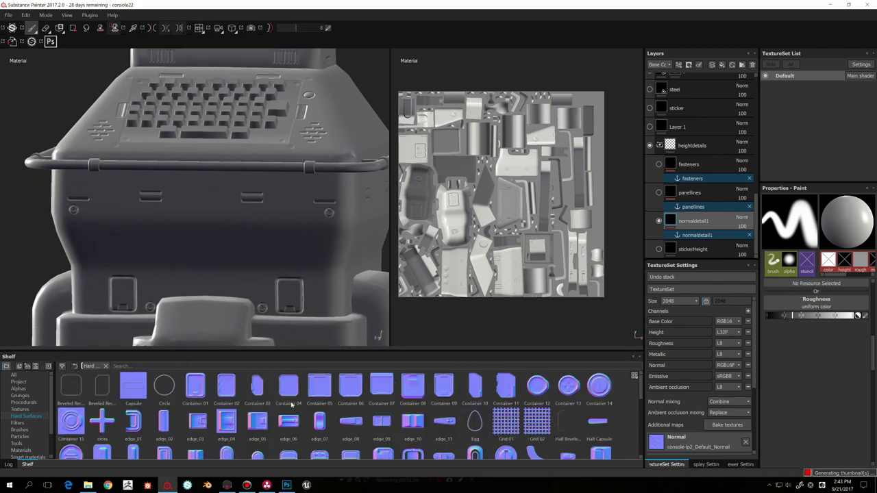
scroll(777, 363, "up", 3)
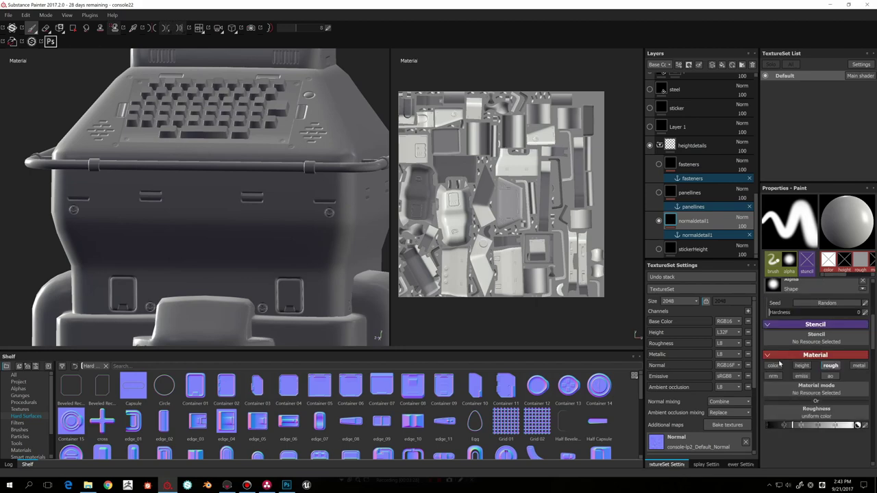
scroll(779, 364, "up", 1)
mouse_move(305, 269)
left_mouse_down("alt")
mouse_move(318, 262)
mouse_move(310, 272)
left_mouse_up("alt")
middle_click_drag(315, 341, 320, 250, "alt")
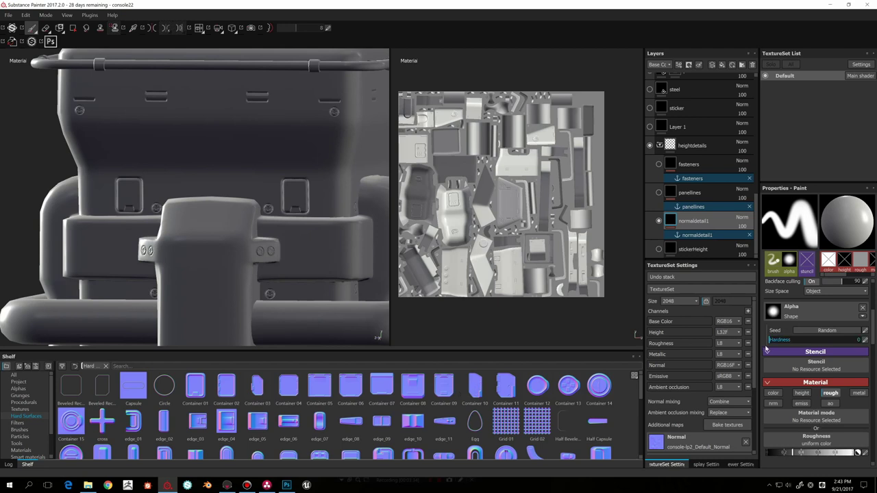
Step: Set the brush to paint only the normal channel with the edge_08 hard-surface normal and no alpha shape
left_click(767, 351)
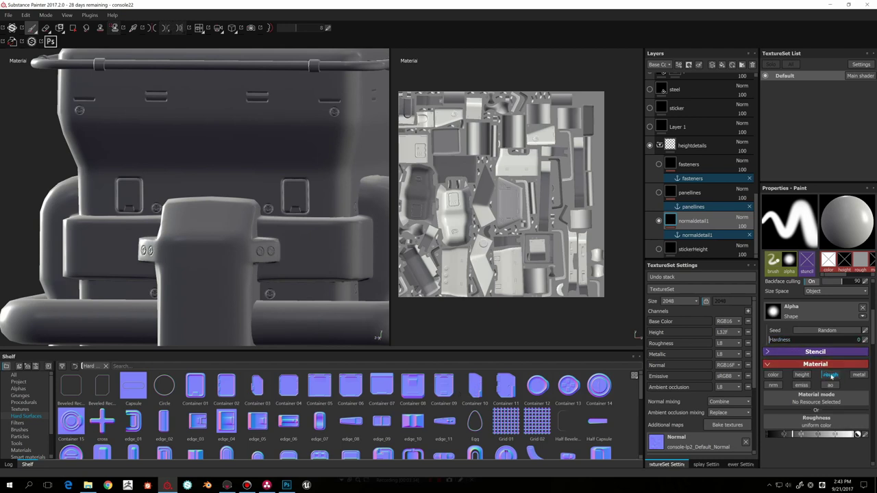
left_click(831, 375)
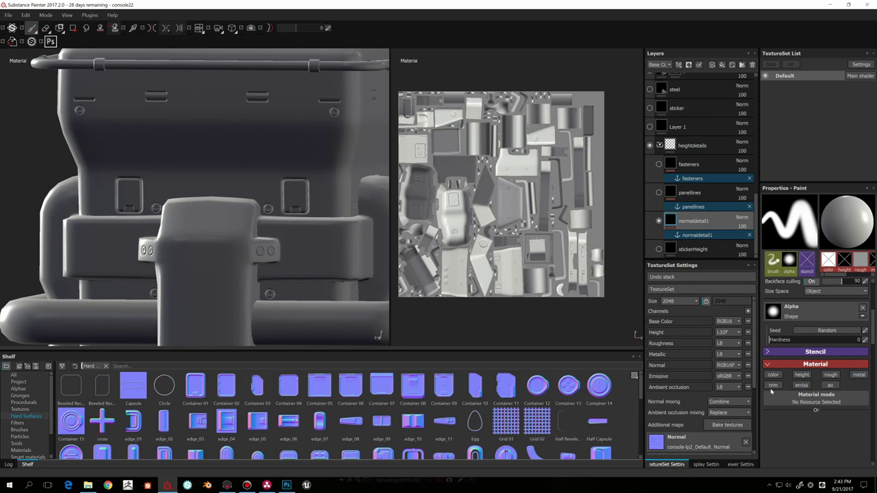
left_click(774, 385)
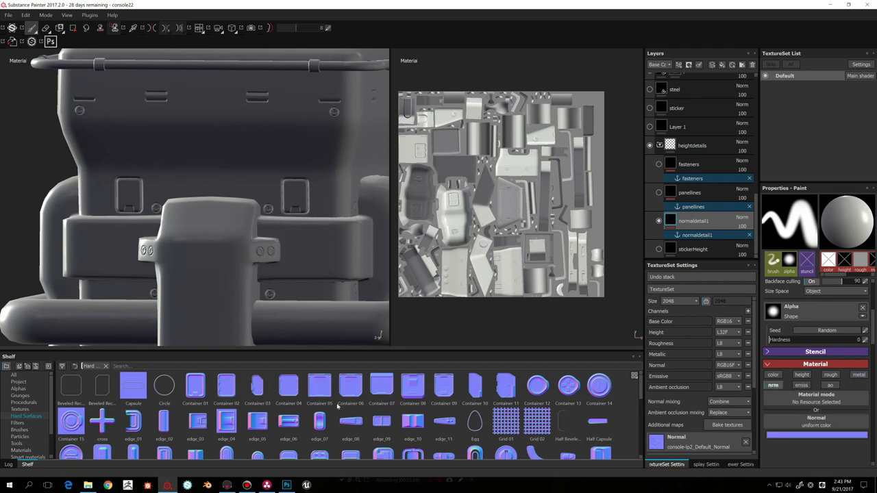
left_click_drag(350, 421, 813, 426)
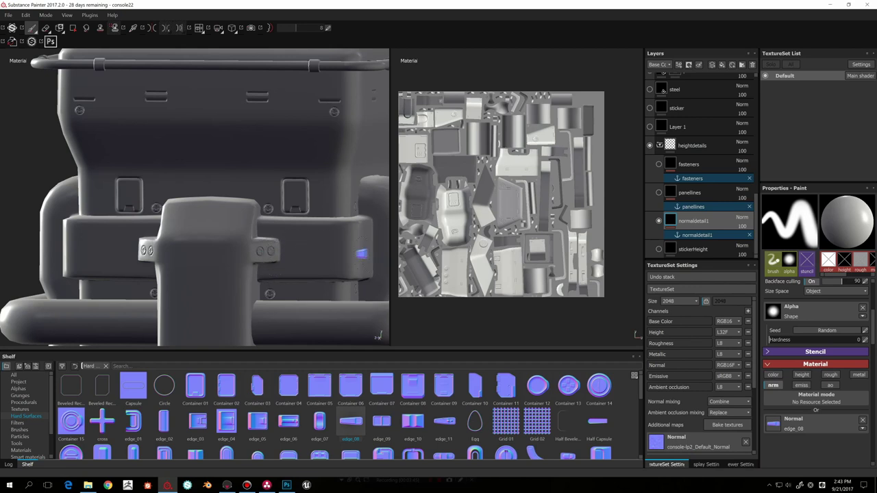
left_click(862, 310)
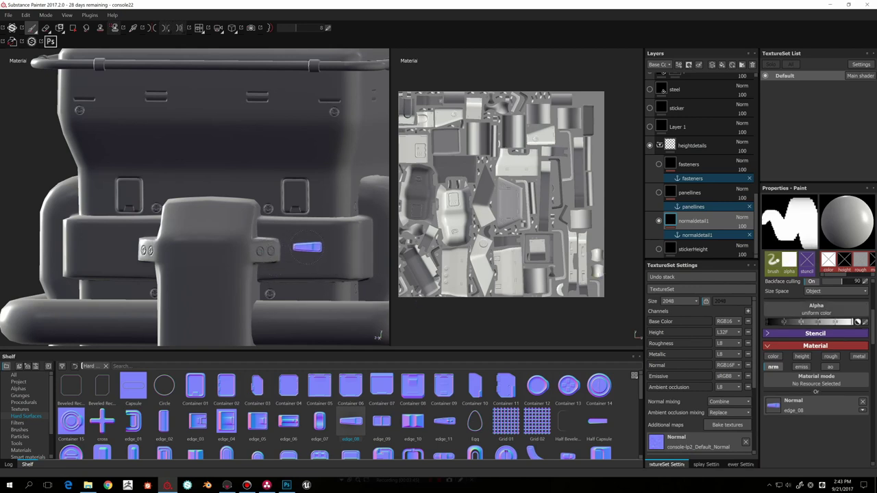
Step: Try an edge_08 stamp on the console's lower front band beside the central handle, and undo it
mouse_move(346, 275)
left_mouse_down("alt")
mouse_move(313, 254)
mouse_move(342, 268)
left_mouse_up("alt")
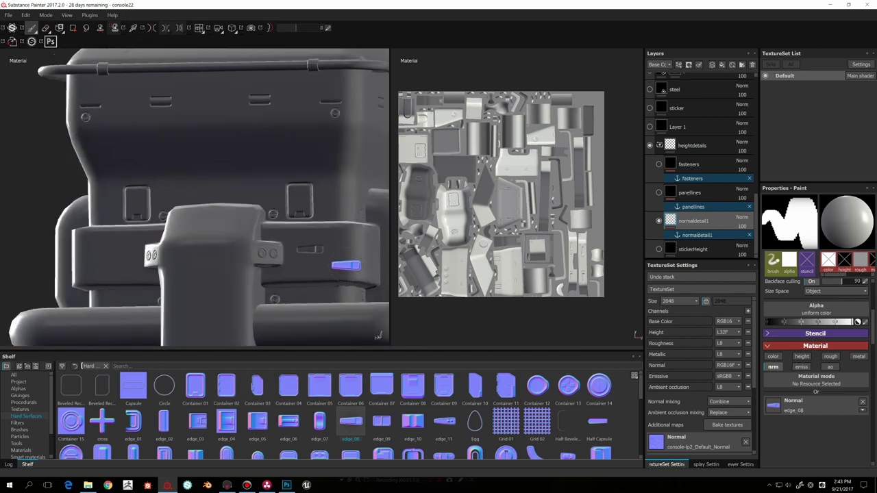
key("ctrl+z")
middle_click_drag(334, 249, 326, 343, "alt")
mouse_move(336, 275)
left_mouse_down("alt")
mouse_move(348, 280)
mouse_move(356, 268)
mouse_move(316, 297)
left_mouse_up("alt")
left_click_drag(305, 257, 346, 244, "alt")
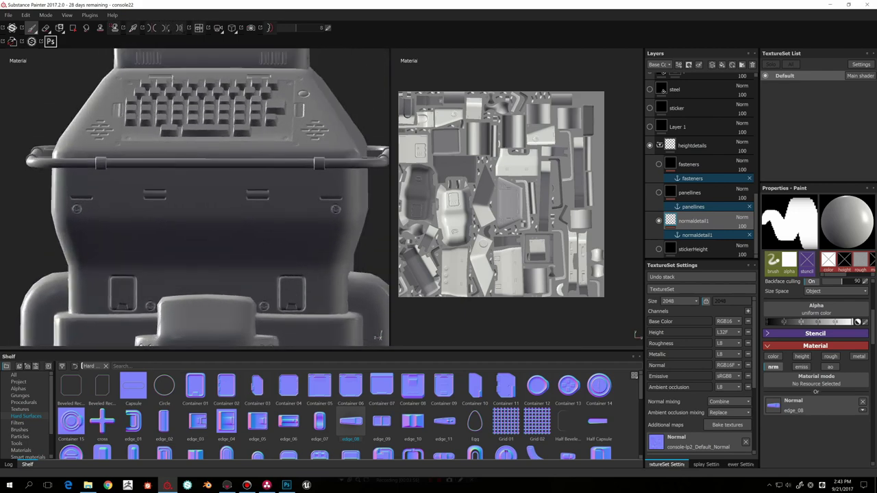
Step: Enable painting symmetry and switch its mirror plane to run vertically through the middle of the console
left_click(153, 28)
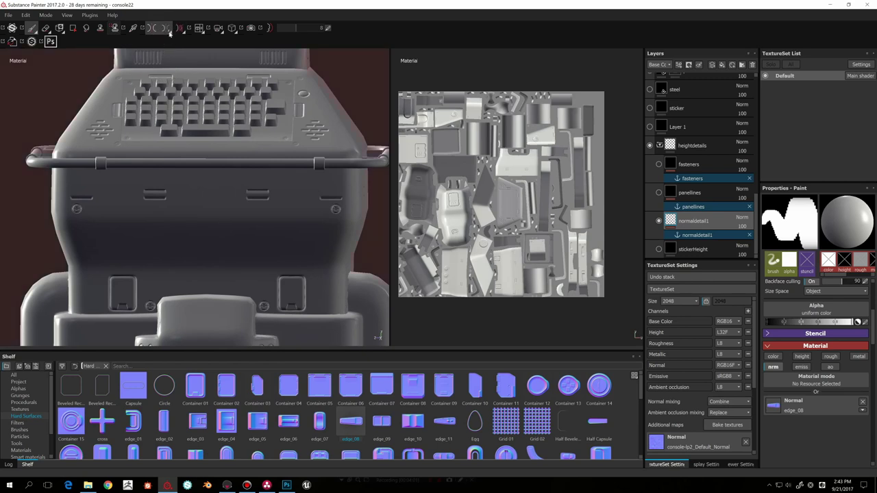
left_click(167, 28)
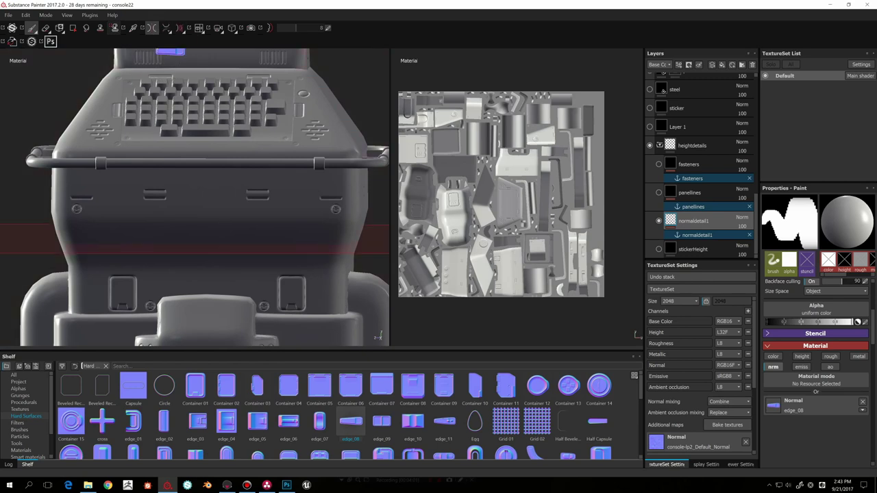
left_click(154, 28)
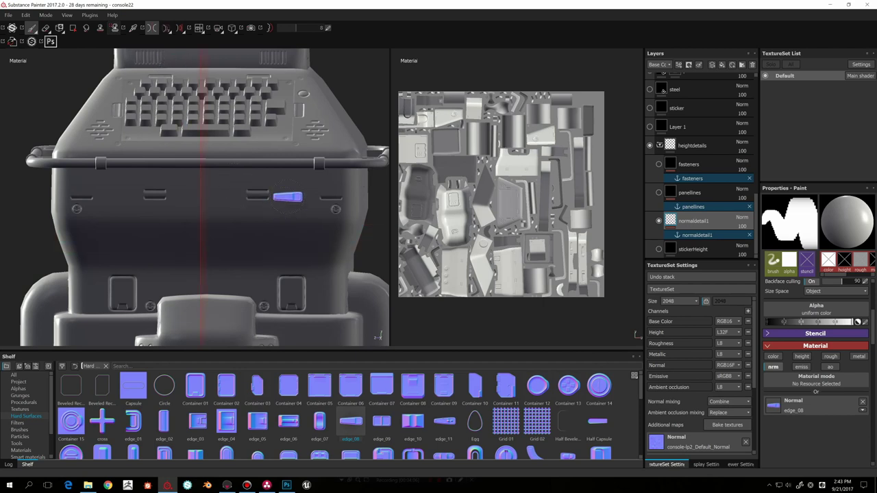
Step: Enlarge the shelf and browse the Hard Surfaces normals, previewing the screw assets
left_click(298, 178)
left_click_drag(362, 350, 364, 315)
scroll(382, 395, "down", 4)
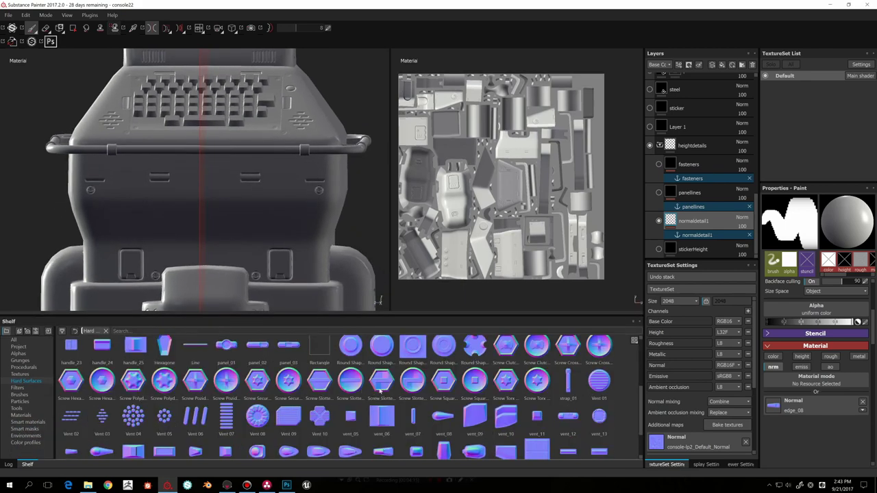
mouse_move(356, 387)
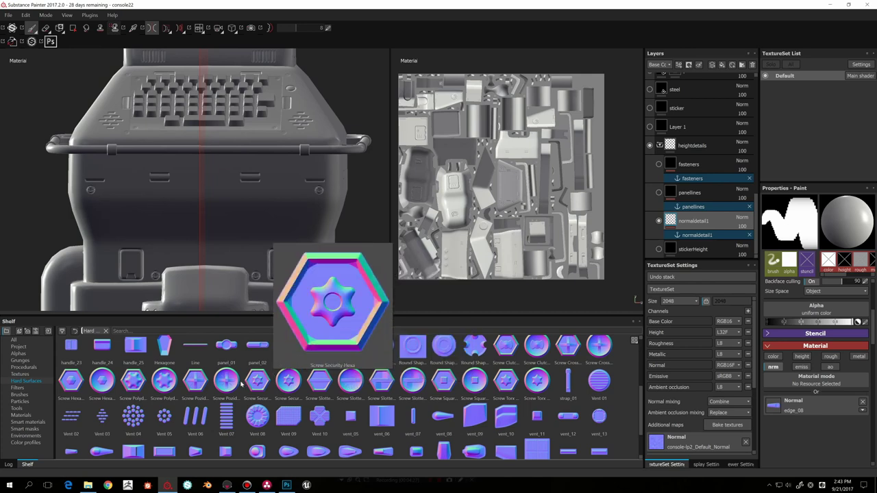
mouse_move(234, 381)
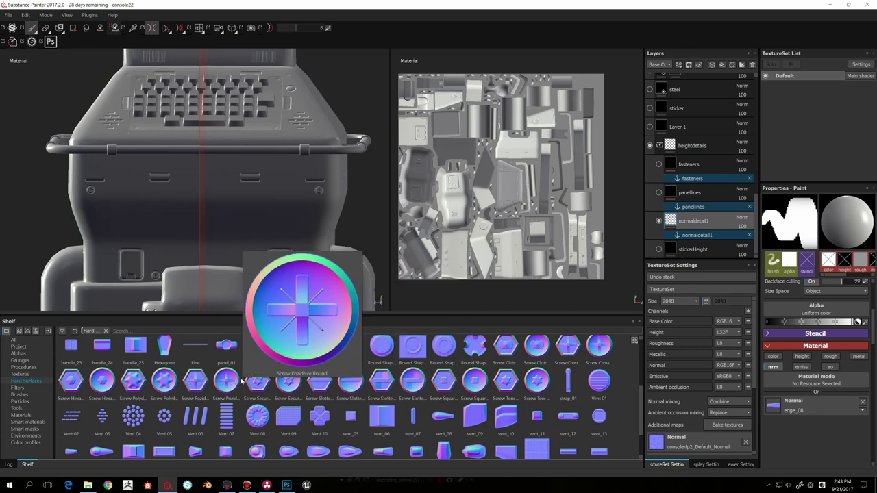
scroll(381, 409, "down", 1)
scroll(380, 409, "up", 5)
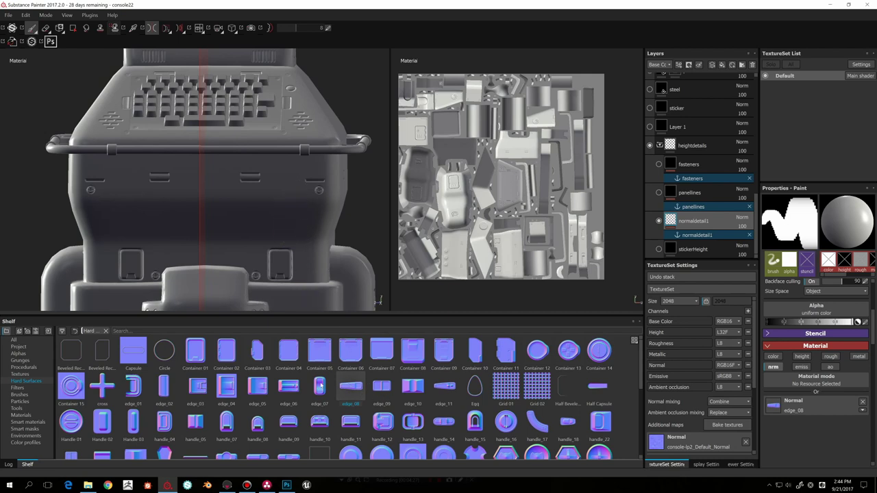
Step: Load the handle_17 hard-surface normal into the brush and set its angle jitter to 69
left_click(506, 422)
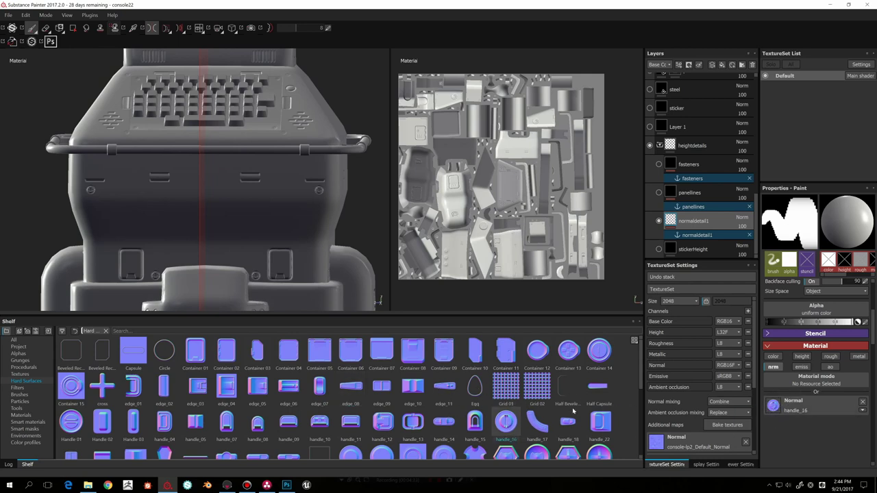
left_click(538, 423)
left_click_drag(304, 245, 311, 241, "alt")
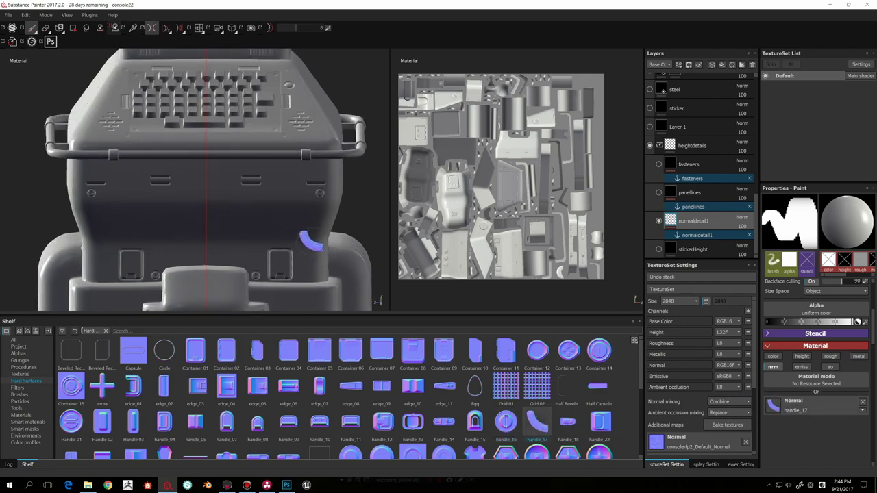
middle_click_drag(312, 241, 320, 265, "alt")
scroll(846, 361, "up", 4)
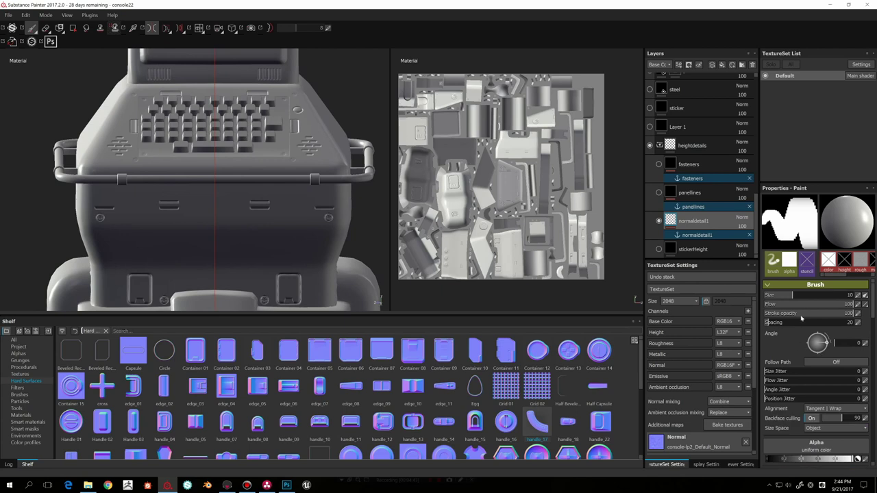
left_click_drag(777, 390, 800, 390)
Step: Try jittered handle_17 stamps on the console's upper front band and on the sloped side beside the keyboard
left_click_drag(355, 236, 295, 211, "alt")
left_click(287, 205)
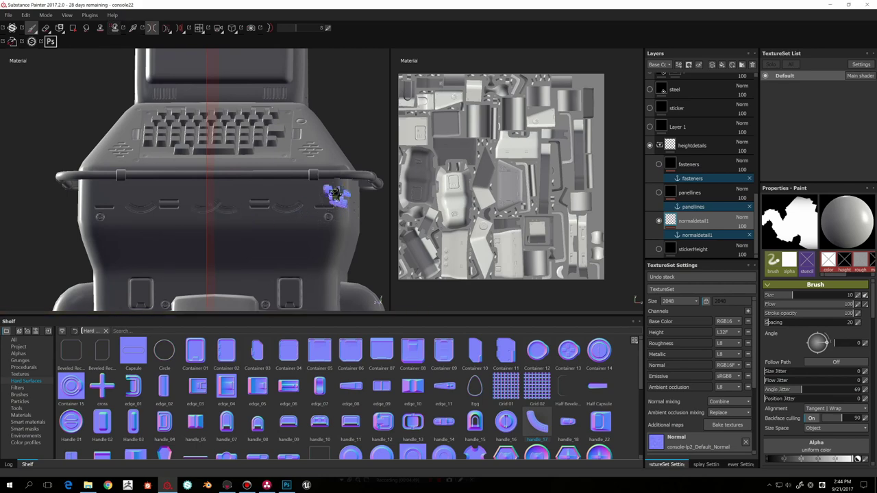
mouse_move(338, 196)
left_mouse_down("alt")
mouse_move(299, 230)
mouse_move(255, 240)
left_mouse_up("alt")
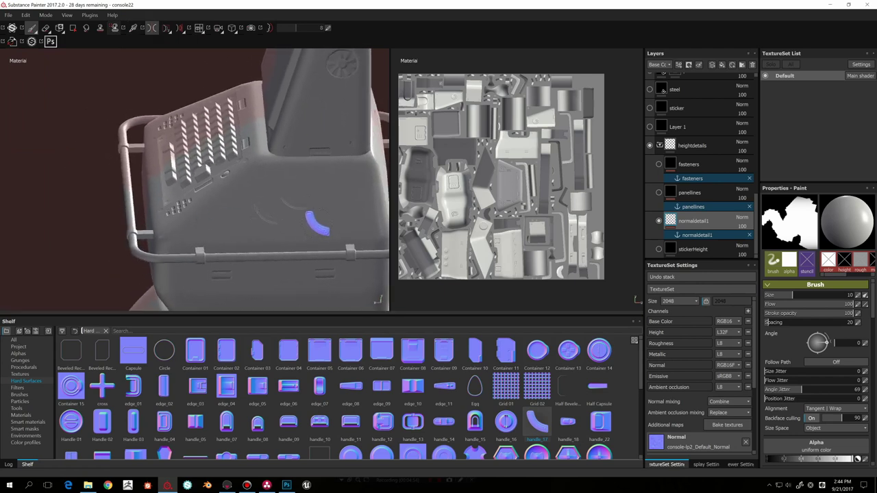
left_click_drag(307, 223, 303, 206, "alt")
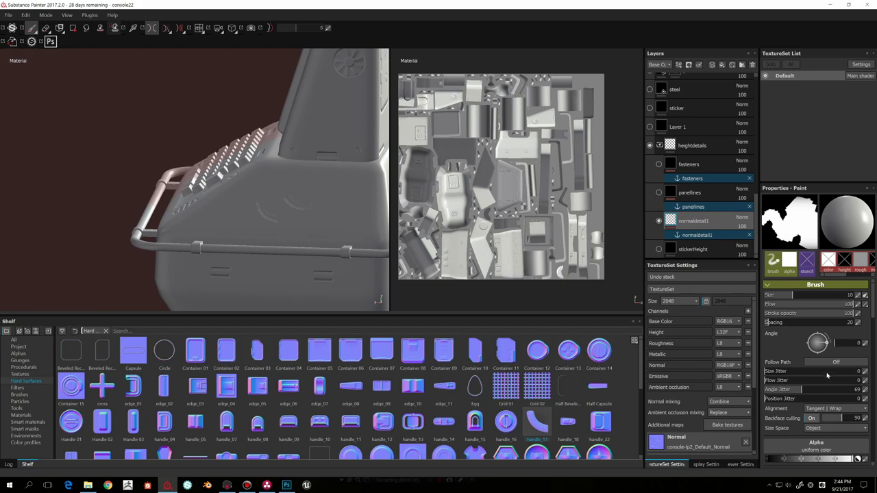
Step: Raise the brush's angle jitter to 100 and try another handle_17 stamp on the console's sloped side
left_click_drag(824, 390, 864, 389)
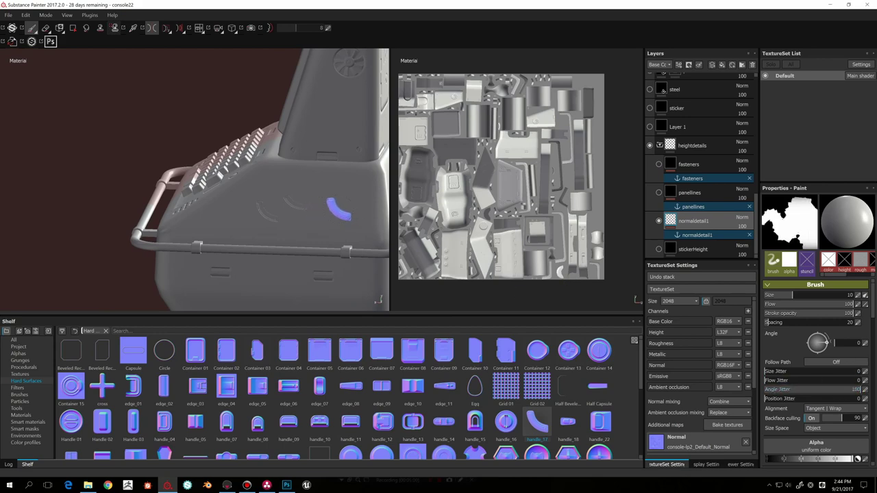
mouse_move(319, 216)
left_mouse_down("alt")
mouse_move(317, 223)
mouse_move(313, 215)
mouse_move(333, 214)
mouse_move(343, 197)
mouse_move(341, 207)
mouse_move(323, 209)
left_mouse_up("alt")
scroll(322, 216, "up", 5)
scroll(323, 211, "down", 5)
scroll(323, 220, "up", 5)
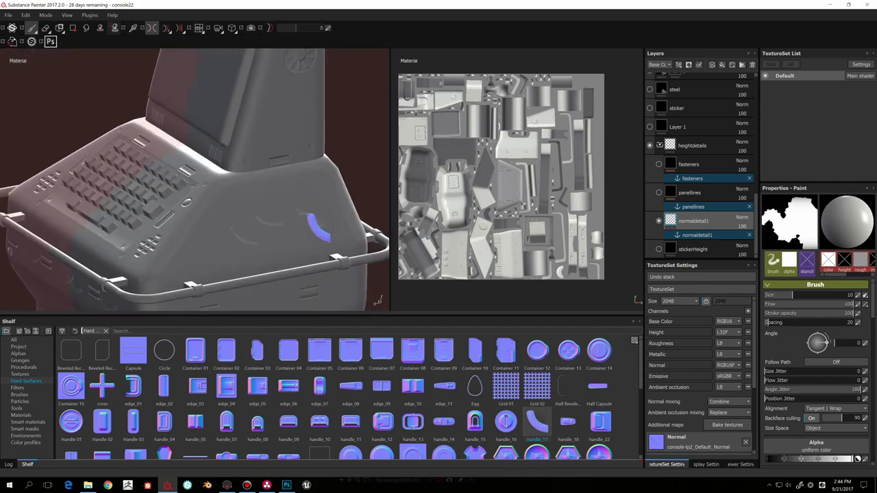
mouse_move(319, 223)
left_mouse_down("alt")
mouse_move(253, 195)
mouse_move(305, 208)
mouse_move(317, 206)
mouse_move(313, 196)
mouse_move(318, 228)
left_mouse_up("alt")
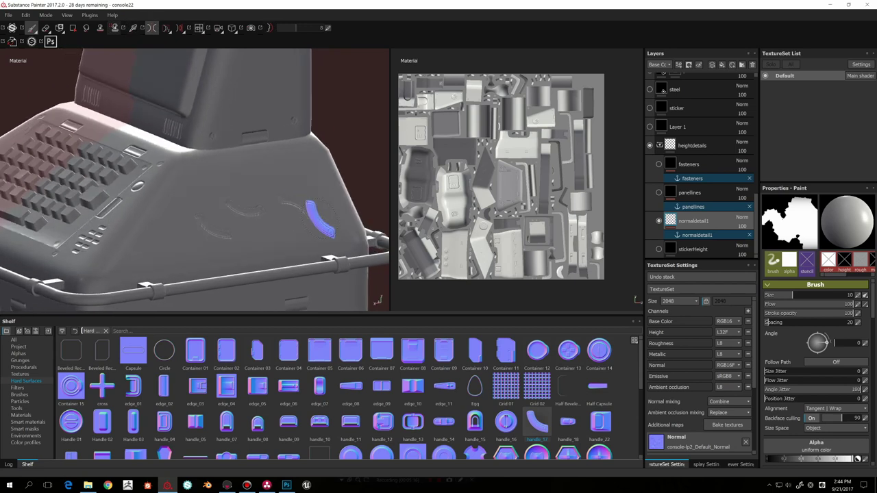
Step: Check the texture set's size setting and examine the handle_17 stamps on the console's side from near and far
left_click(671, 303)
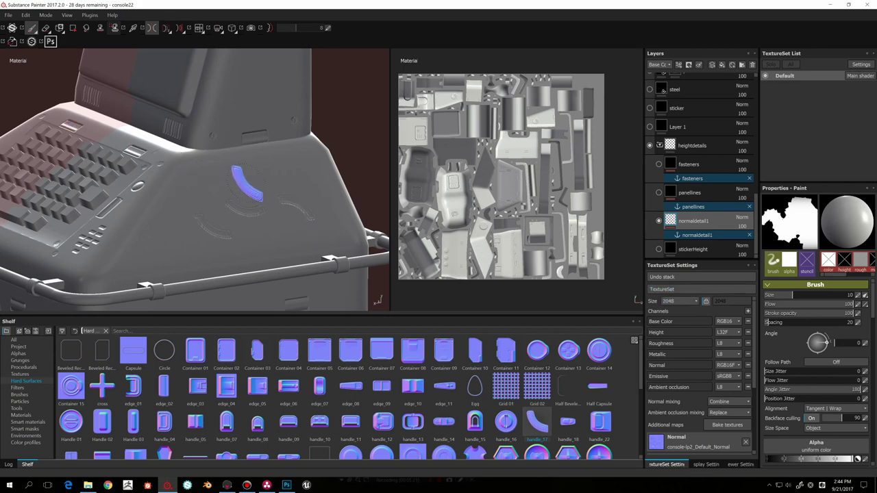
mouse_move(357, 222)
left_mouse_down("alt")
mouse_move(326, 214)
mouse_move(363, 209)
mouse_move(314, 223)
mouse_move(293, 205)
left_mouse_up("alt")
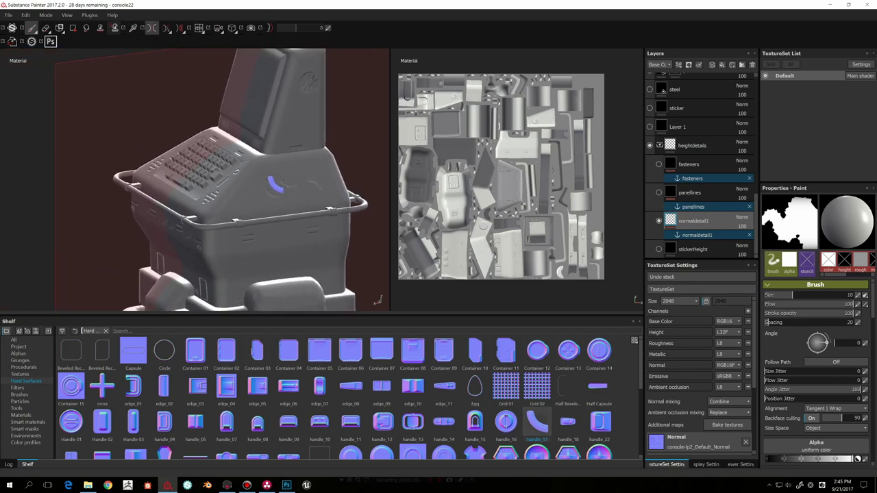
left_click_drag(280, 187, 352, 207, "alt")
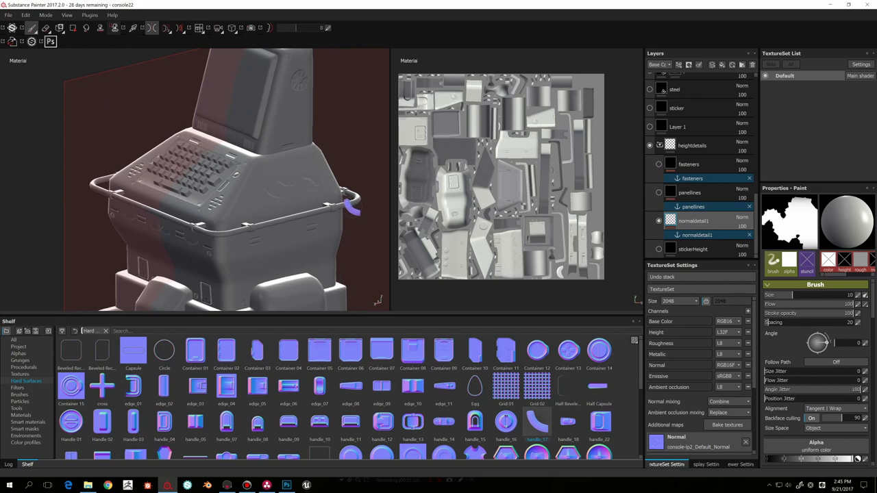
scroll(271, 189, "up", 5)
left_click_drag(281, 191, 308, 200, "alt")
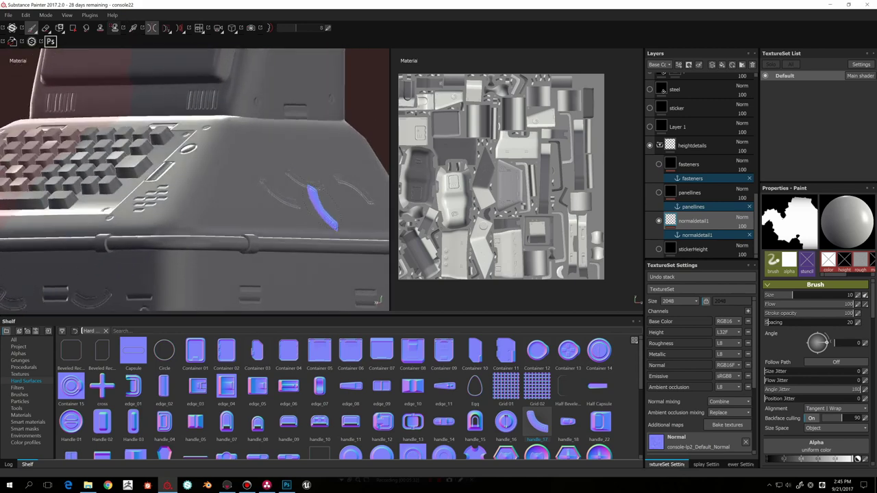
scroll(261, 233, "down", 4)
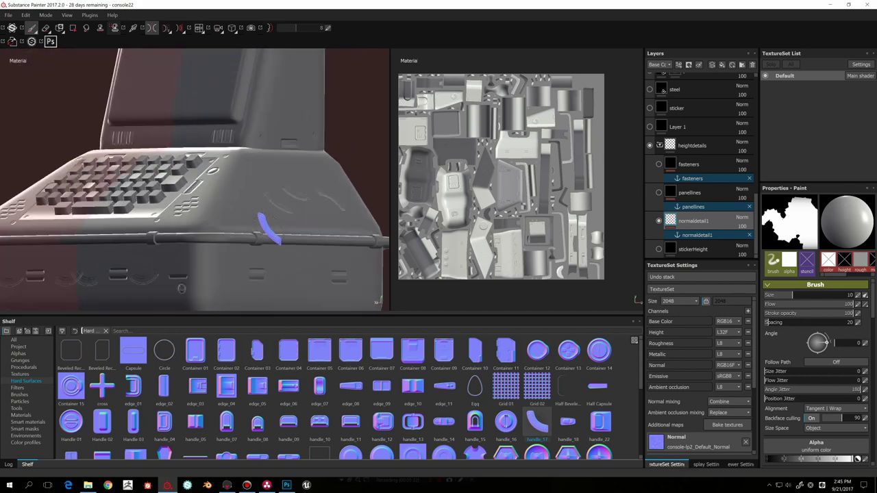
middle_click_drag(270, 220, 277, 186, "alt")
Step: Undo the handle_17 stamps and switch the normaldetail1 layer off and back on
key("ctrl+z")
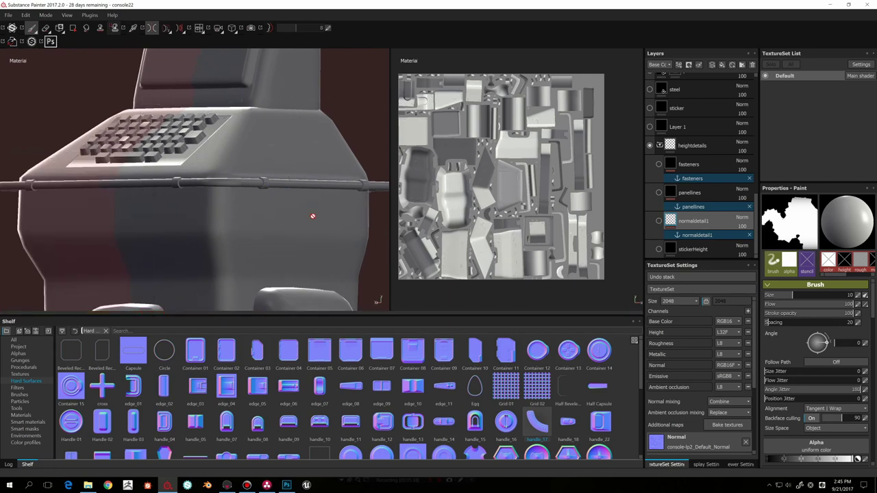
middle_click_drag(291, 228, 294, 212, "alt")
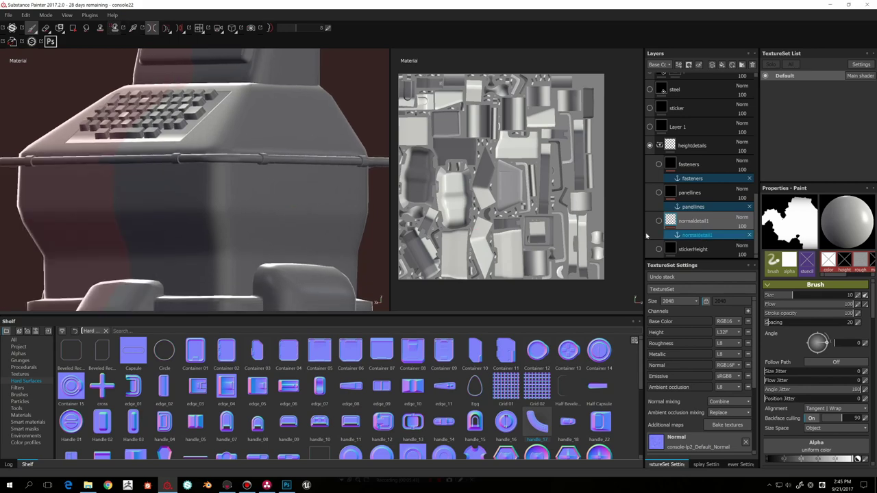
left_click_drag(325, 227, 355, 214, "alt")
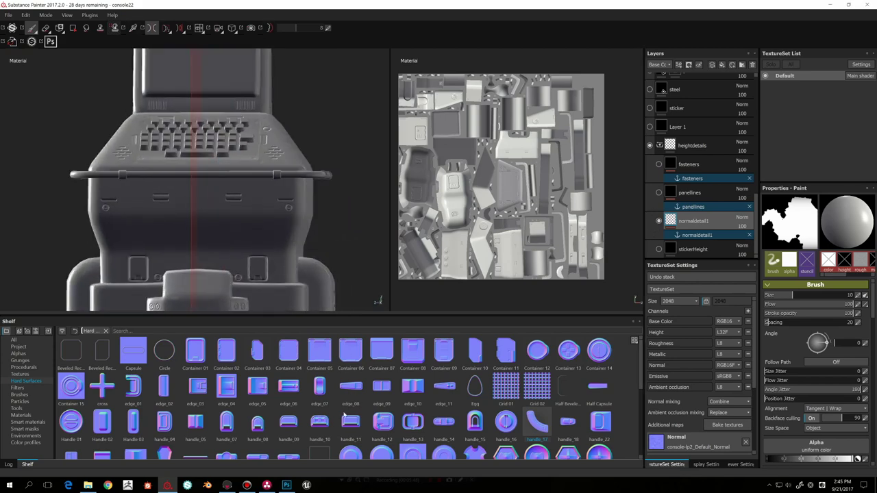
Step: Browse the vent normals in the shelf and examine the normaldetail1 details around the console's front
scroll(344, 415, "down", 5)
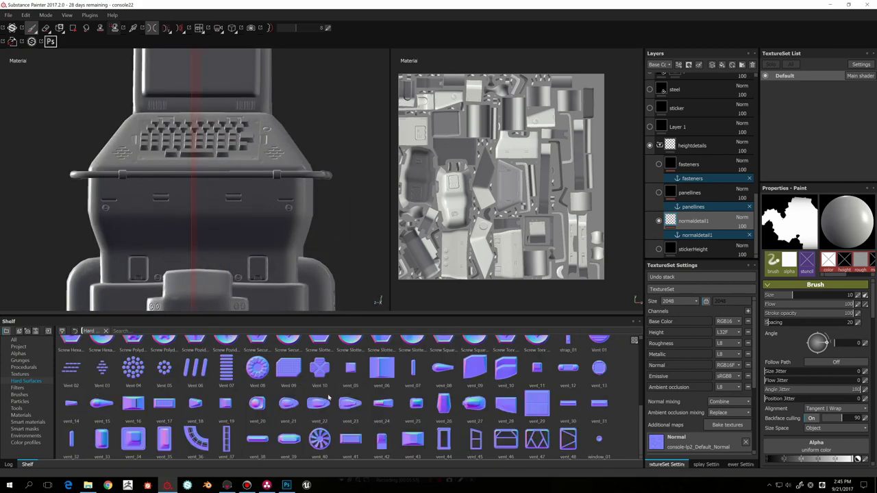
mouse_move(302, 296)
left_mouse_down("alt")
mouse_move(336, 254)
mouse_move(261, 257)
left_mouse_up("alt")
scroll(262, 257, "up", 3)
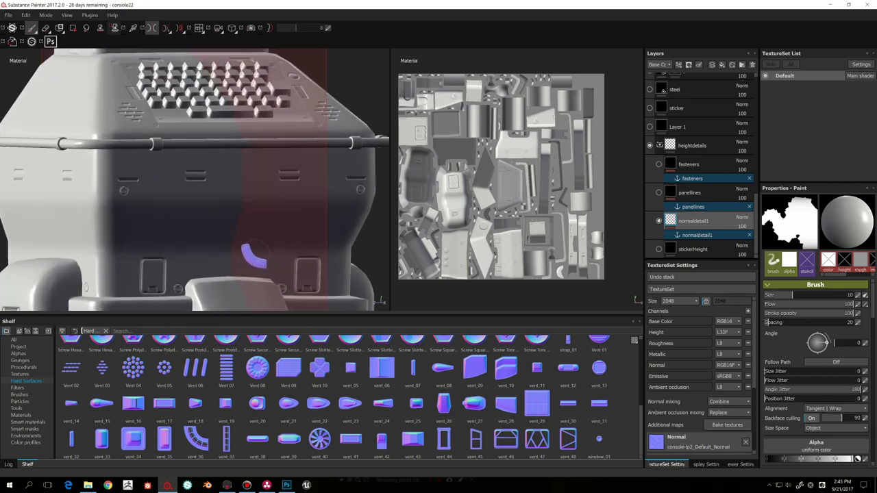
middle_click_drag(220, 282, 269, 288, "alt")
scroll(260, 251, "down", 4)
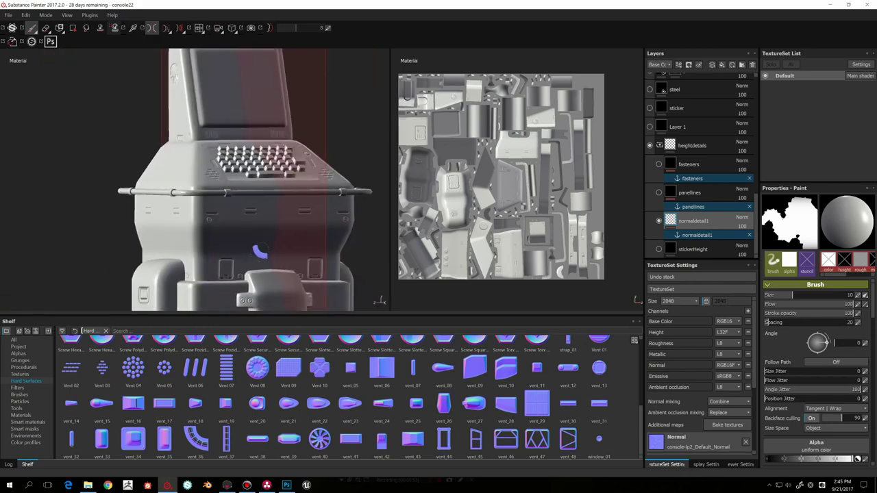
scroll(260, 252, "down", 1)
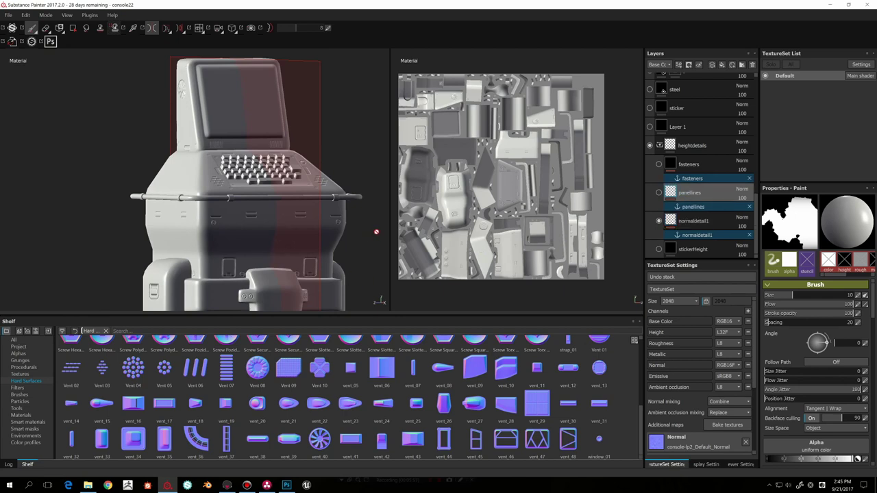
Step: Make the panellines layer visible and hide the normaldetail1 layer to isolate the panel lines on the console
left_click_drag(376, 231, 363, 231, "alt")
left_click(659, 193)
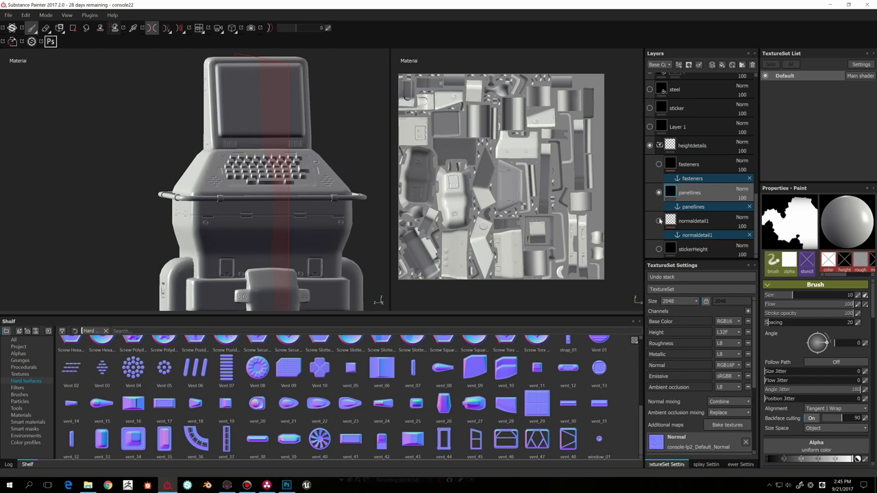
left_click(658, 220)
mouse_move(342, 231)
left_mouse_down("alt")
mouse_move(297, 227)
mouse_move(314, 225)
left_mouse_up("alt")
scroll(296, 227, "down", 3)
scroll(298, 227, "up", 8)
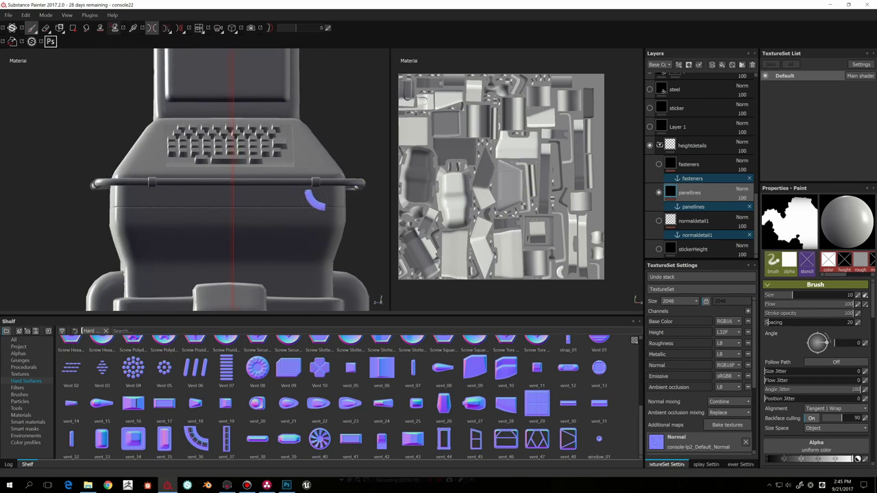
Step: Examine the panel line across the console's upper front band, both in the 2D texture layout and on the 3D model
left_click_drag(372, 220, 374, 225, "alt")
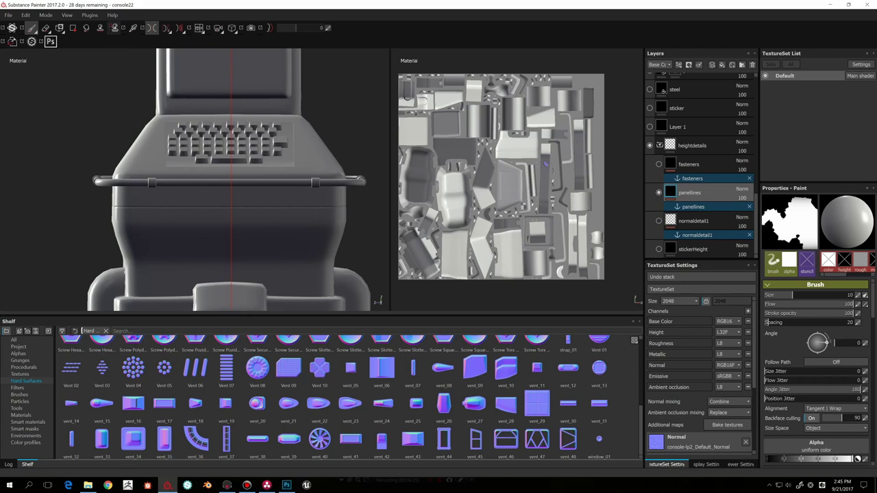
scroll(540, 163, "up", 6)
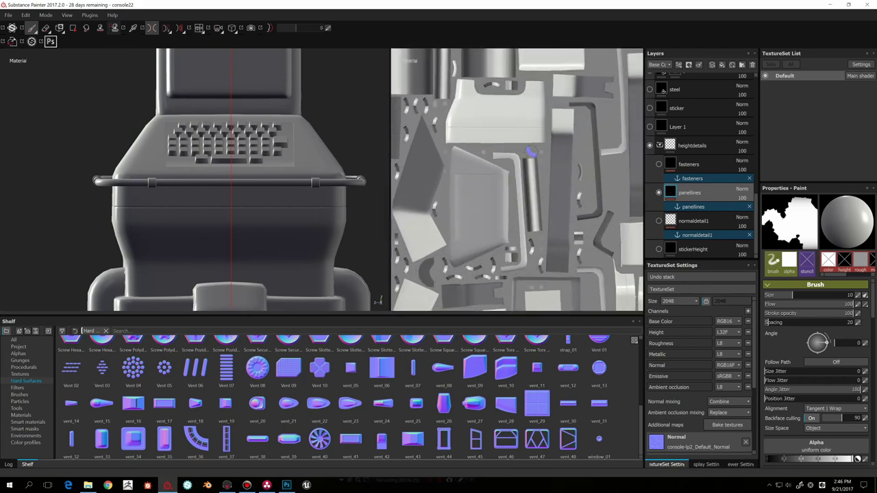
middle_click_drag(537, 162, 550, 177, "alt")
scroll(549, 177, "up", 3)
scroll(550, 177, "down", 2)
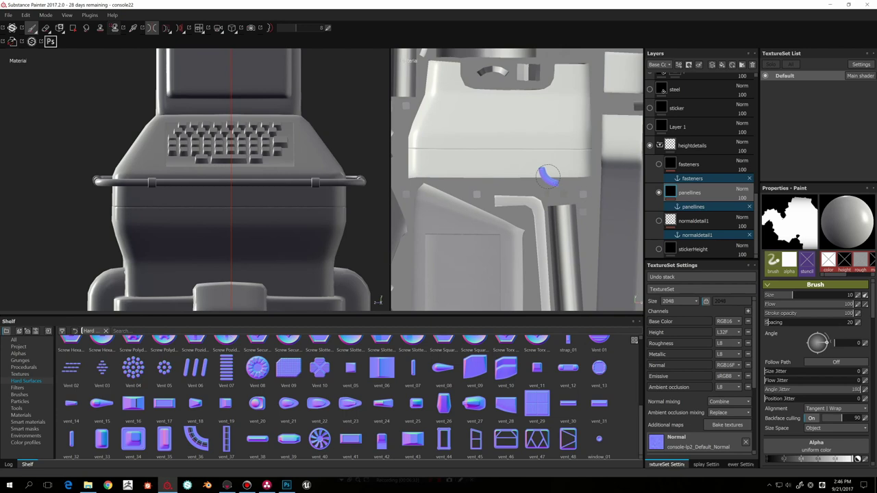
scroll(319, 212, "up", 5)
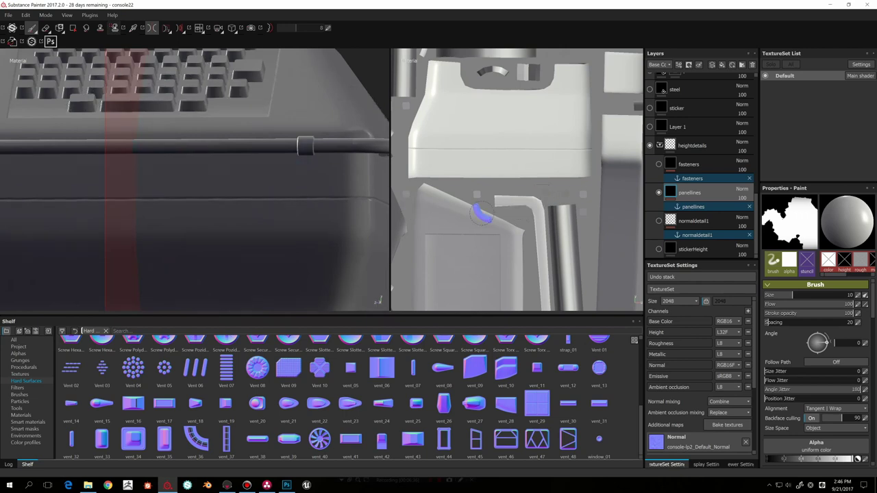
scroll(350, 217, "down", 3)
scroll(348, 214, "down", 3)
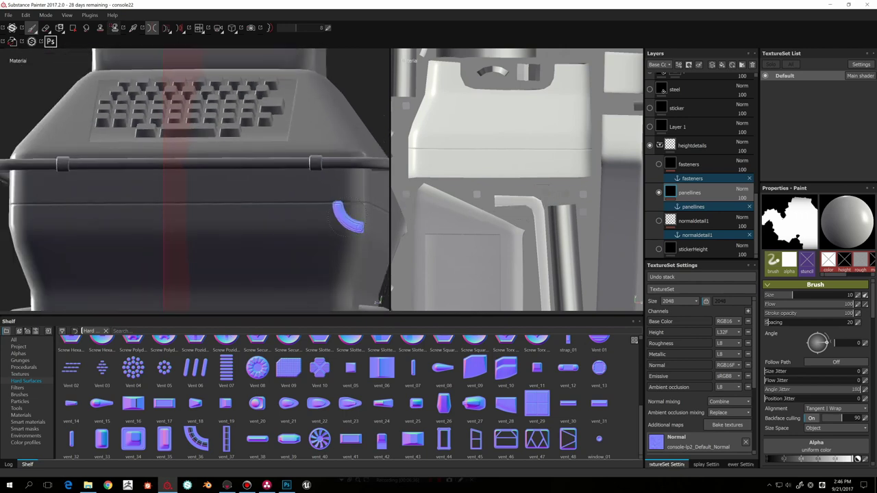
scroll(505, 221, "down", 2)
scroll(505, 221, "down", 5)
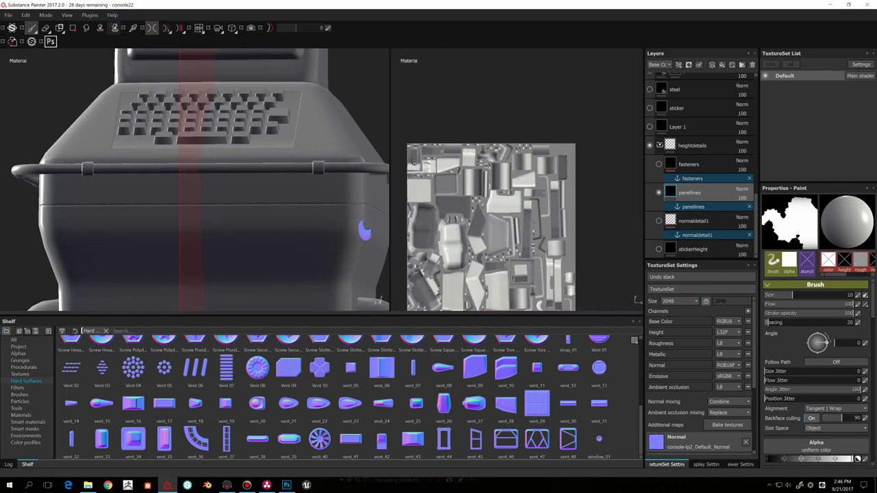
scroll(364, 231, "down", 5)
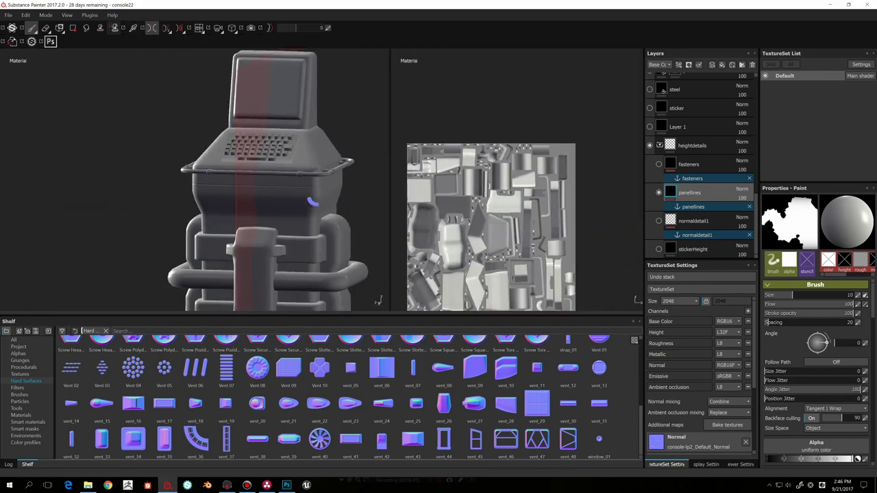
middle_click_drag(339, 226, 318, 197, "alt")
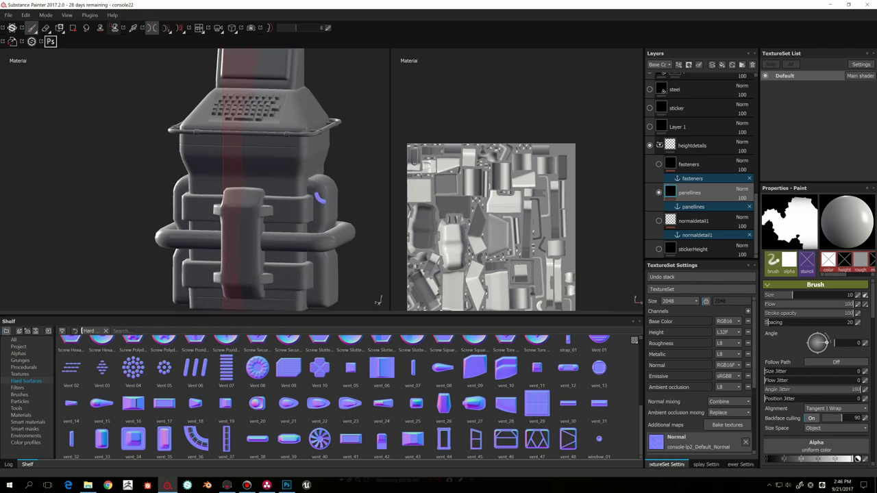
Step: Examine the horizontal panel line below the console's keyboard rail up close on the model and its counterpart in the 2D texture layout
left_click_drag(323, 191, 320, 181, "alt")
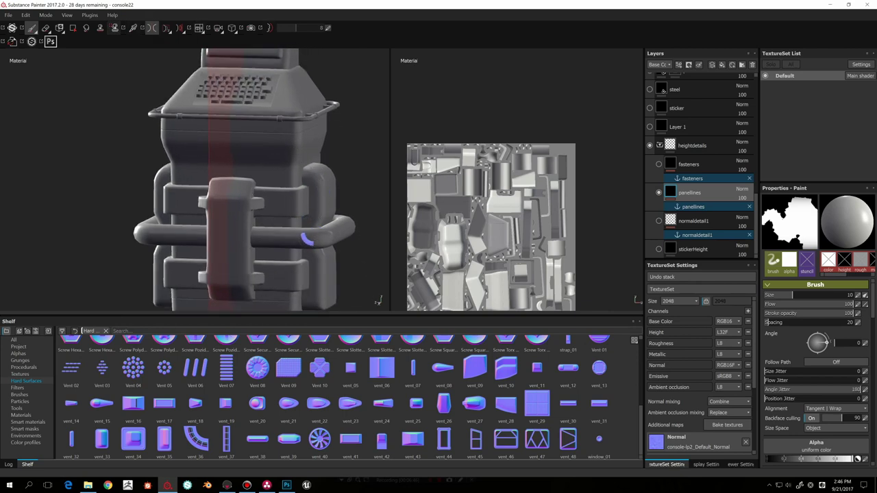
scroll(309, 237, "up", 2)
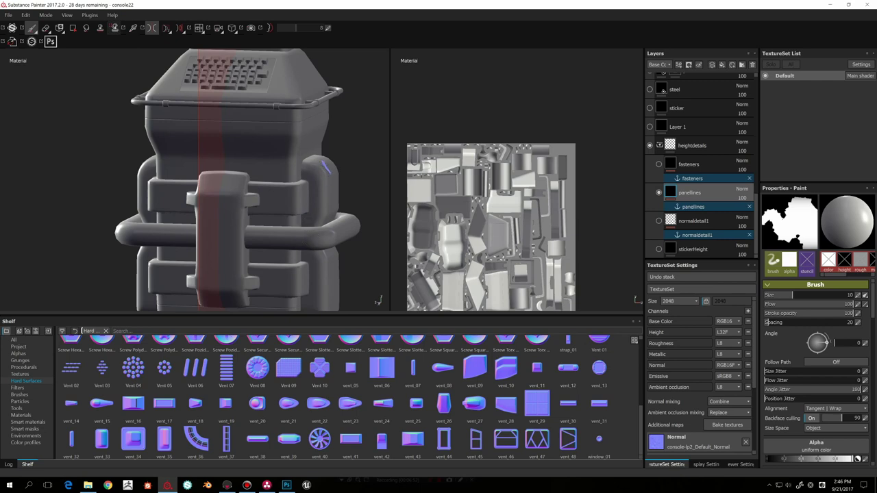
middle_click_drag(332, 155, 343, 235, "alt")
scroll(342, 235, "up", 3)
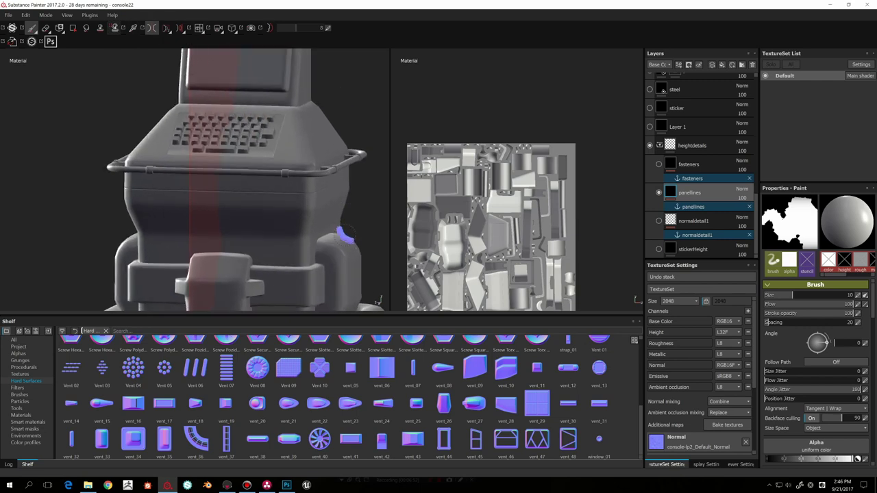
middle_click_drag(326, 194, 332, 251, "alt")
mouse_move(331, 252)
left_mouse_down("alt")
mouse_move(354, 229)
mouse_move(348, 231)
left_mouse_up("alt")
scroll(355, 229, "up", 4)
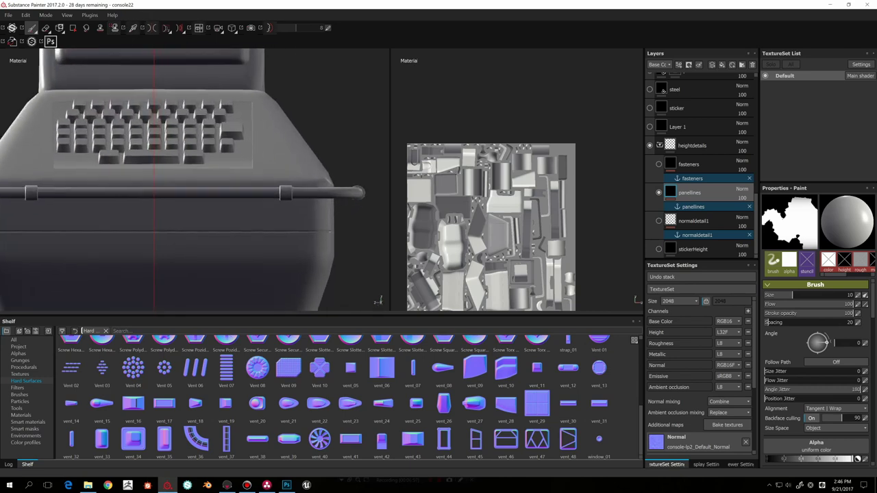
middle_click_drag(337, 231, 357, 214, "alt")
scroll(477, 225, "up", 3)
scroll(476, 227, "up", 6)
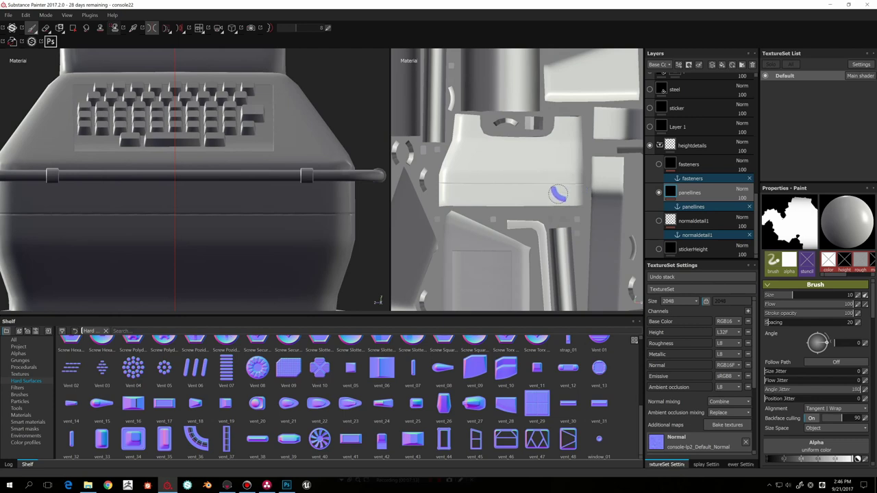
scroll(553, 219, "up", 1)
scroll(563, 199, "down", 2)
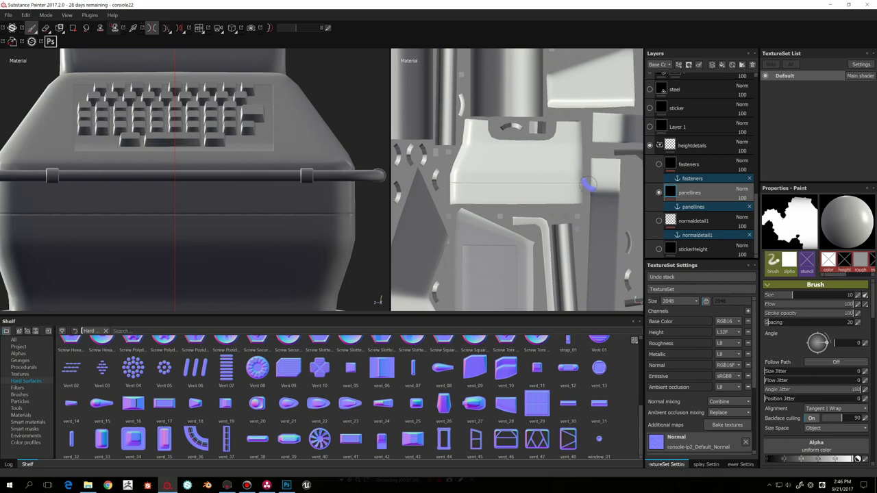
scroll(414, 370, "up", 5)
scroll(367, 374, "down", 5)
Step: Load the Line hard-surface resource as the brush's normal and set Angle Jitter to 0
scroll(431, 392, "up", 5)
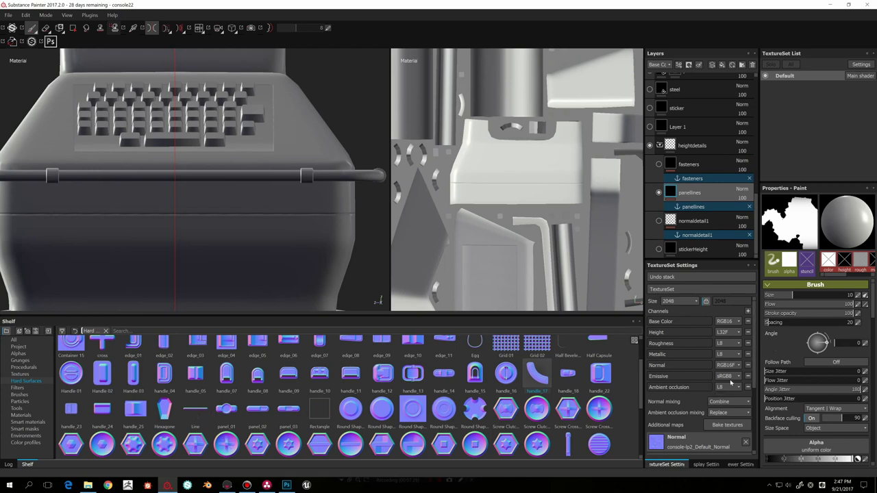
scroll(815, 347, "down", 3)
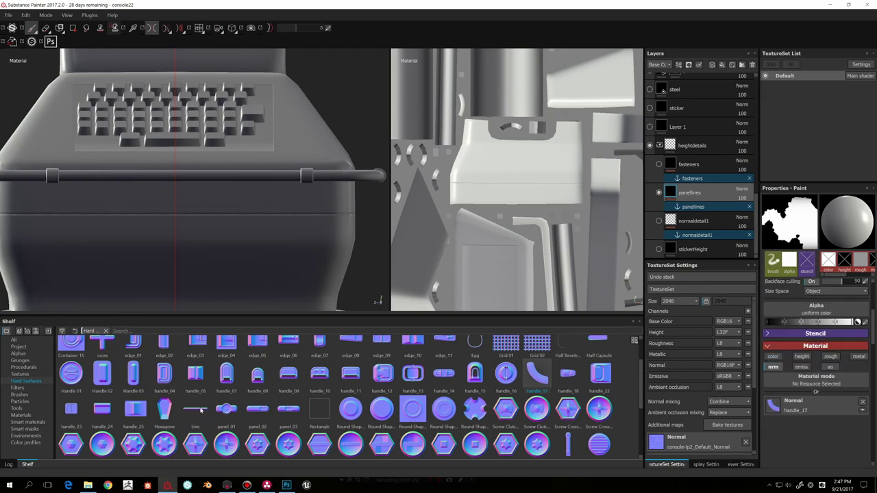
left_click_drag(832, 388, 798, 404)
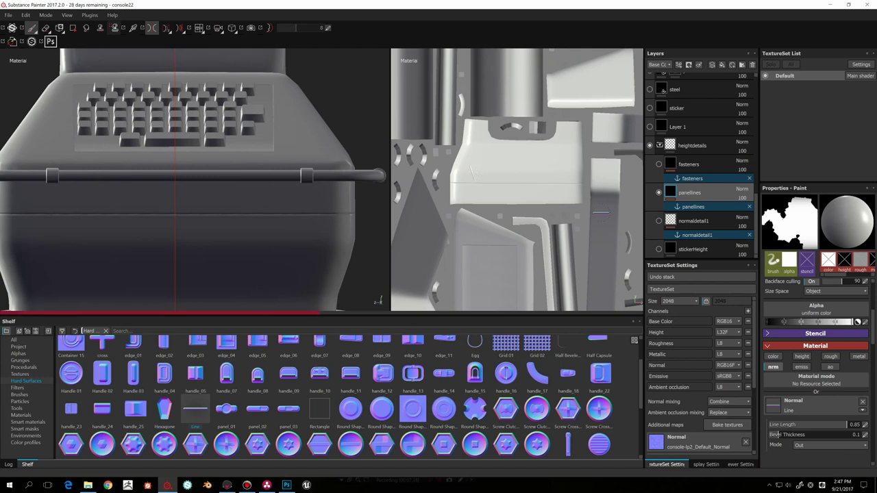
scroll(798, 369, "up", 4)
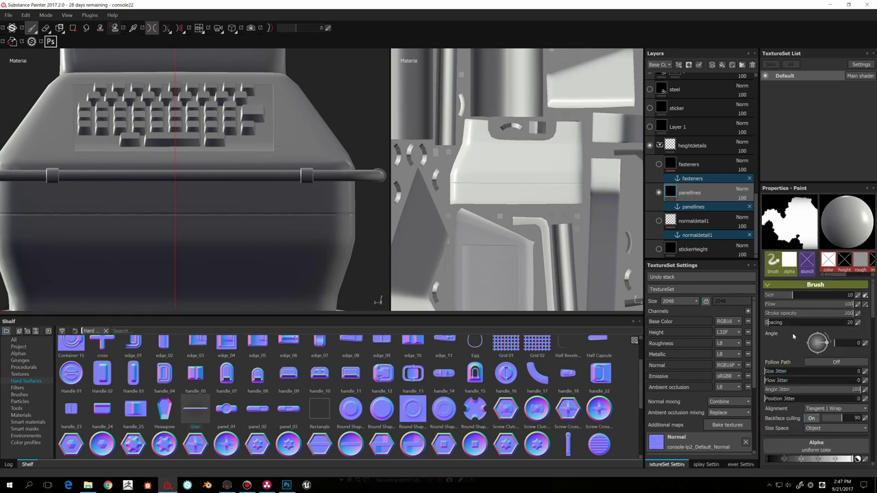
left_click_drag(797, 395, 693, 391)
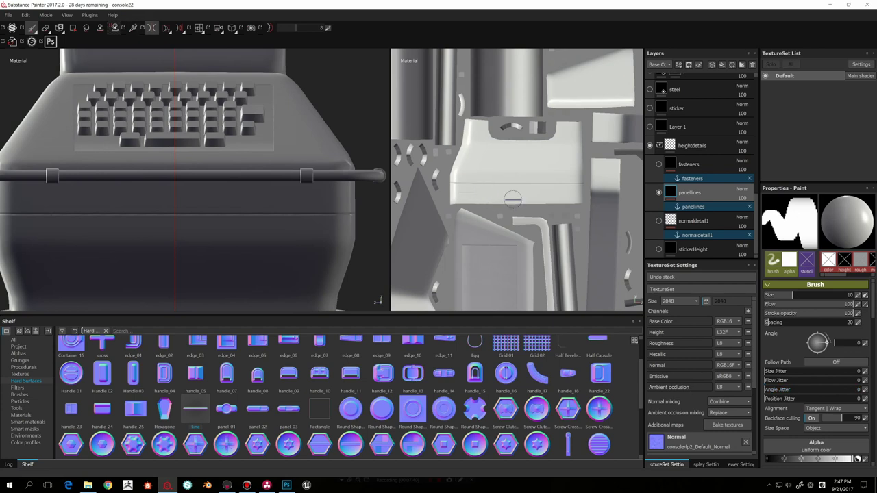
Step: Stamp connecting Line segments in the 2D view, just below the existing panel line on the console's front piece
scroll(489, 198, "up", 6)
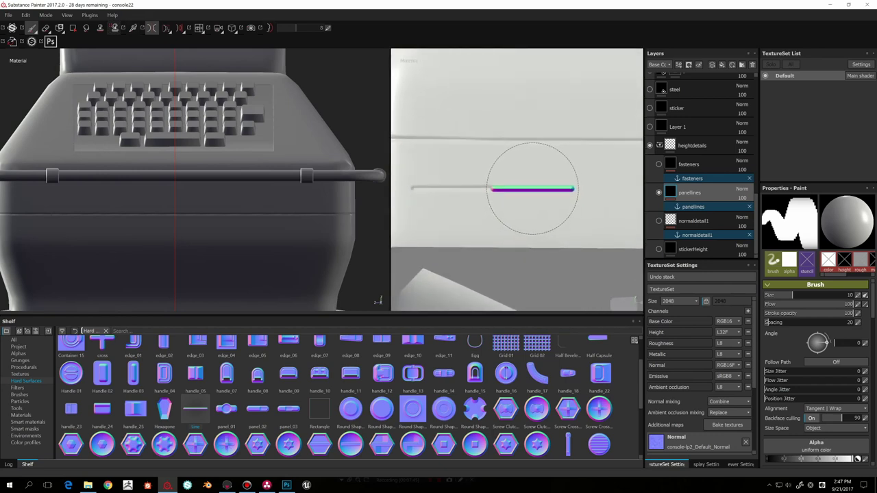
left_click(533, 188)
middle_click_drag(588, 197, 501, 212, "alt")
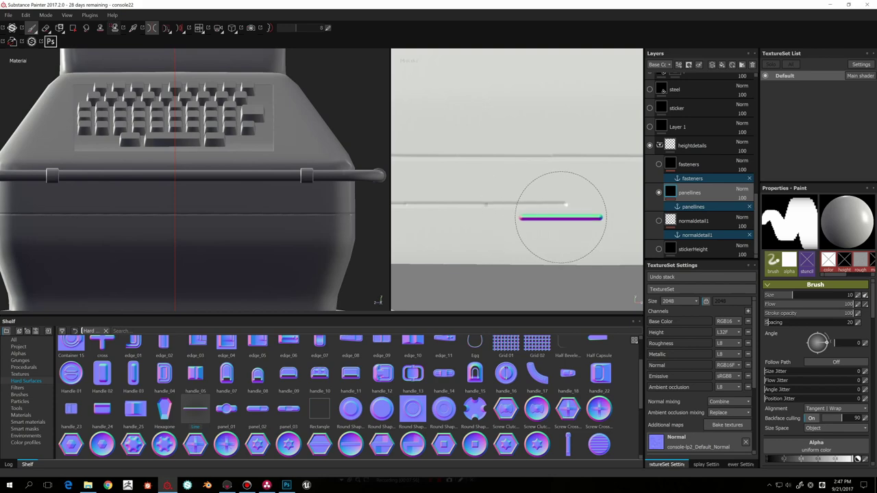
scroll(526, 252, "up", 3)
scroll(525, 251, "down", 7)
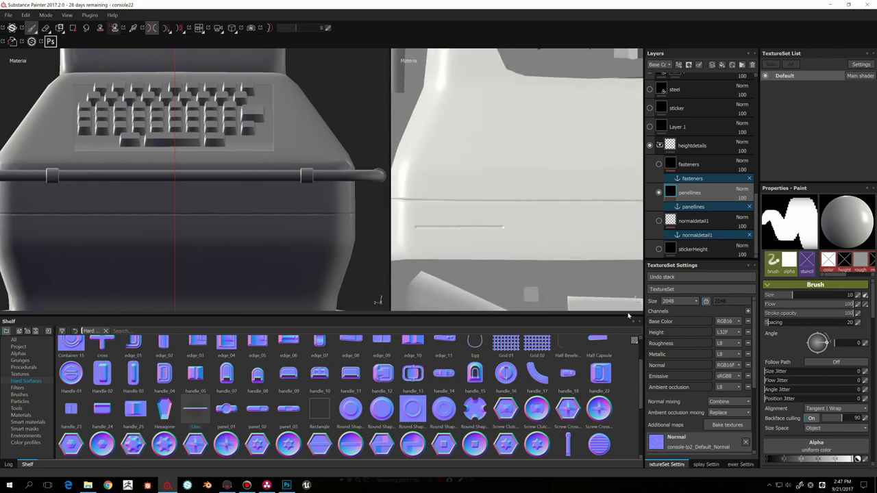
Step: Find the pline_1 alpha in the shelf's Alphas and load it as the brush alpha
left_click(29, 354)
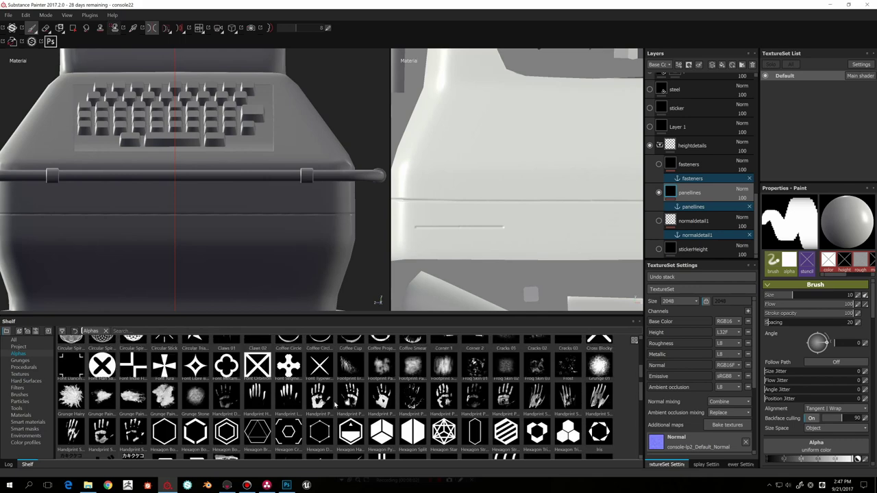
scroll(335, 403, "down", 2)
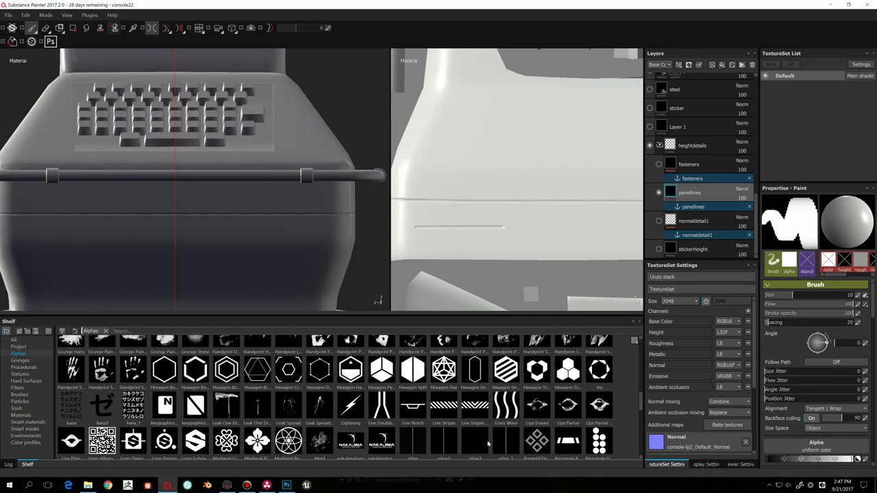
left_click_drag(499, 445, 809, 451)
scroll(803, 413, "down", 5)
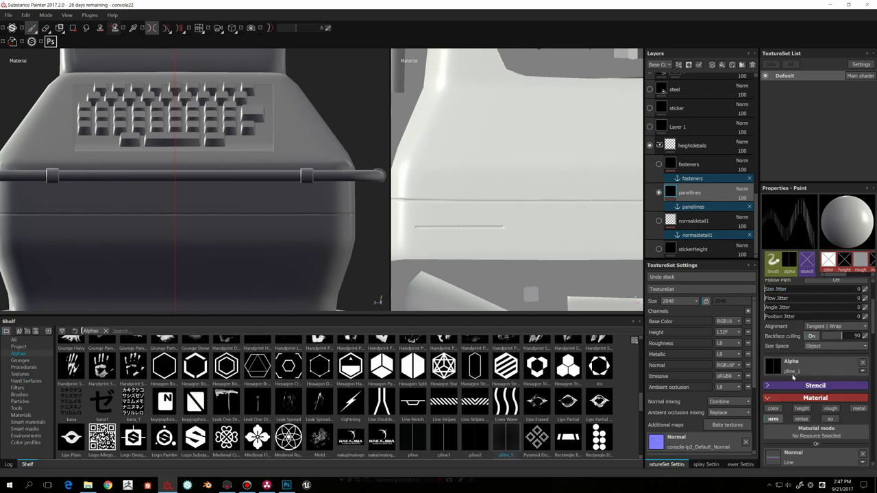
Step: Clear the Line normal from the brush material and turn off its normal channel
left_click(863, 399)
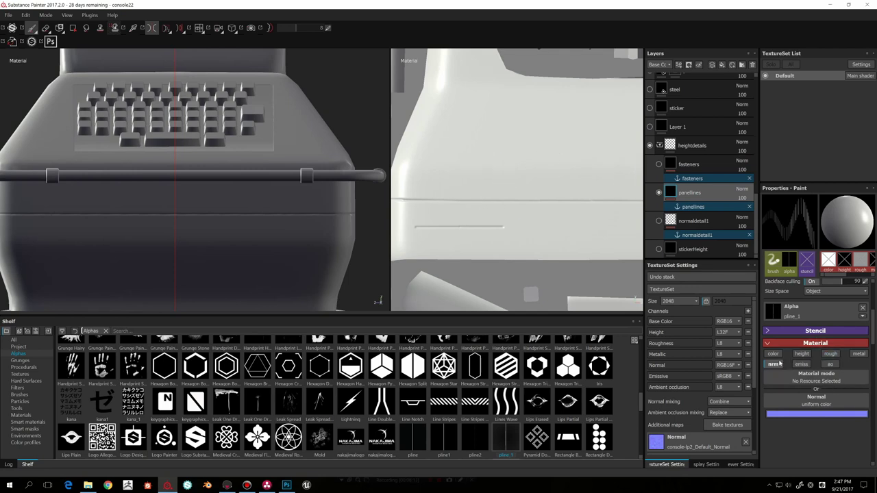
left_click(777, 363)
left_click(804, 358)
left_click(804, 357)
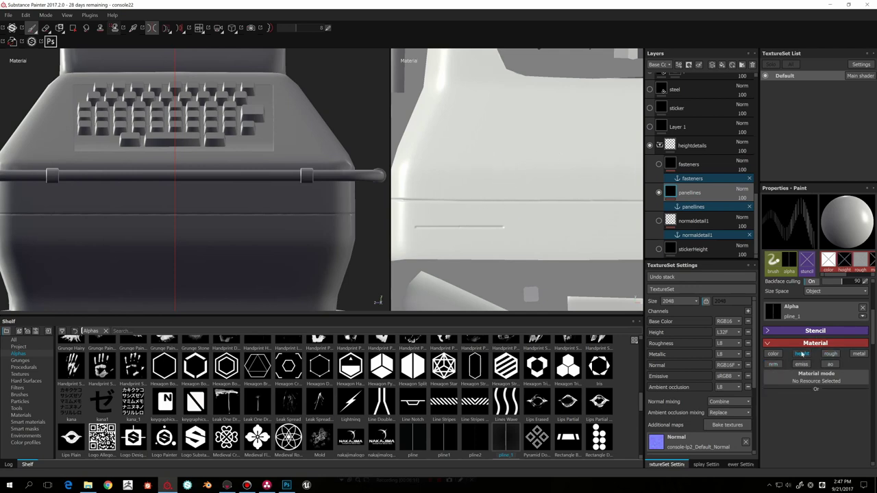
Step: Add a paint layer above the heightdetails folder, restrict the brush to the height channel and give it a slightly negative height
left_click(691, 145)
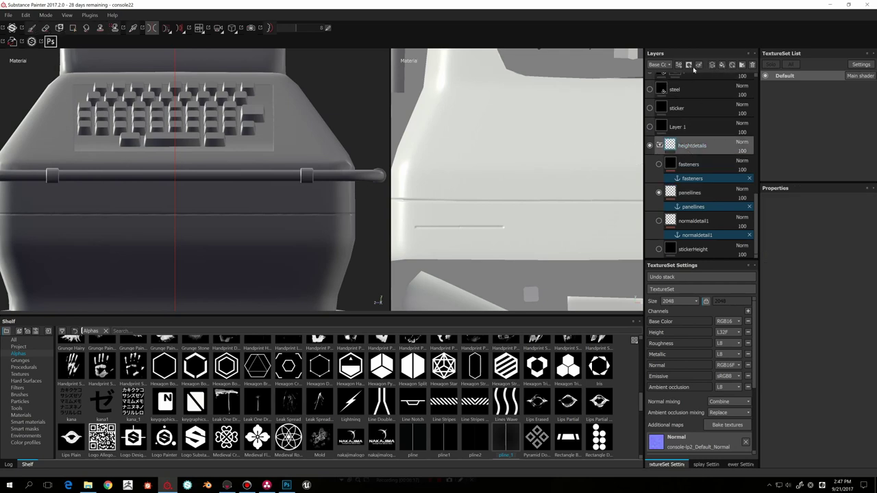
left_click(713, 65)
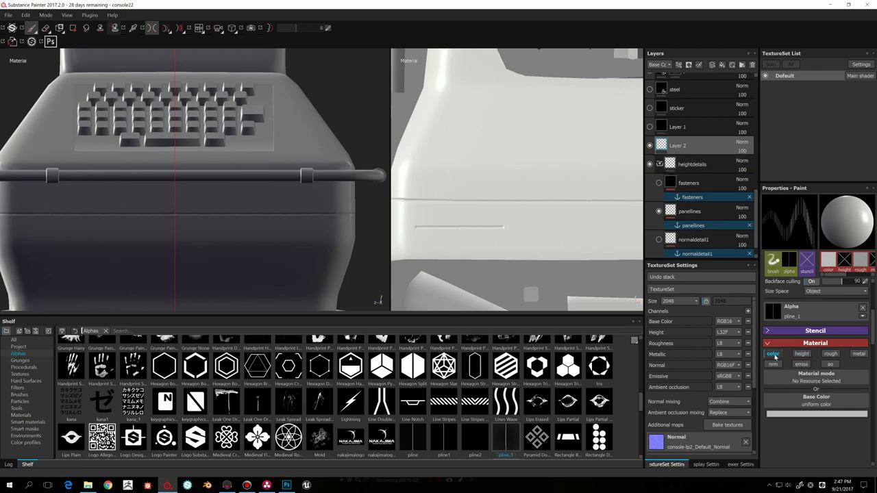
left_click(774, 354)
left_click(797, 354)
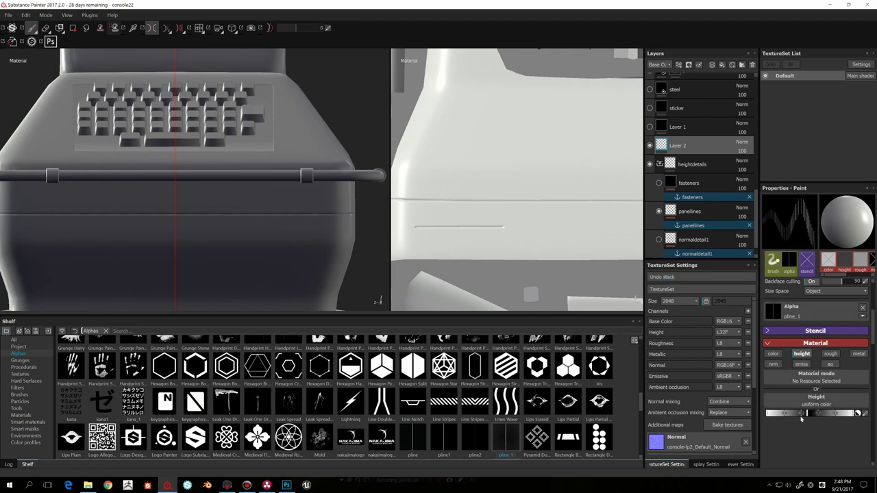
left_click_drag(801, 417, 799, 418)
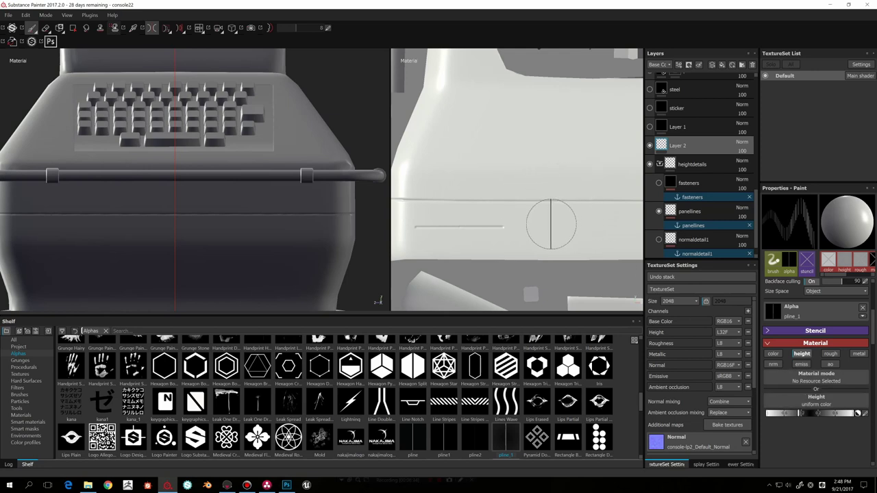
Step: Set the brush angle to 270 and stamp horizontal pline_1 lines below the panel line in the 2D view
scroll(861, 357, "up", 5)
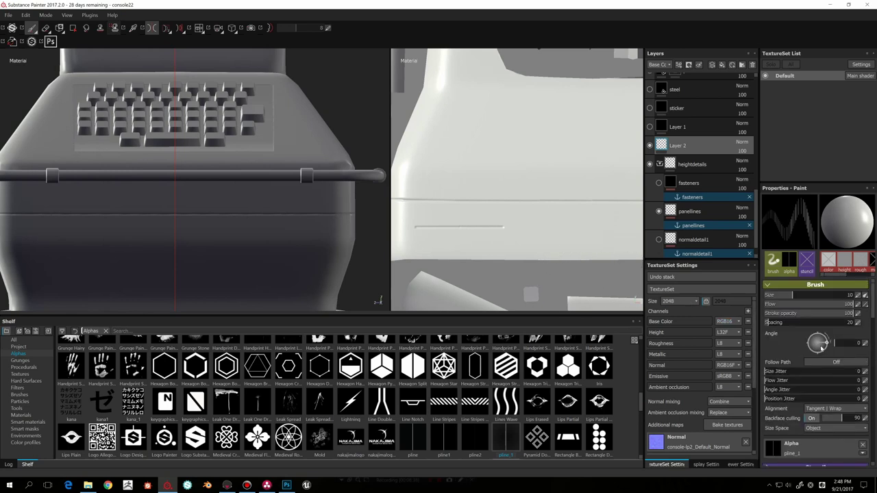
left_click_drag(822, 348, 816, 363)
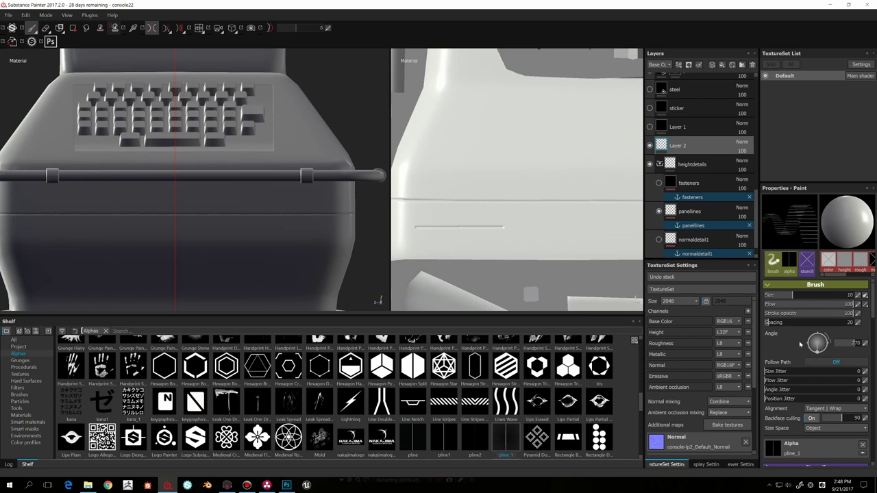
left_click_drag(552, 218, 599, 218)
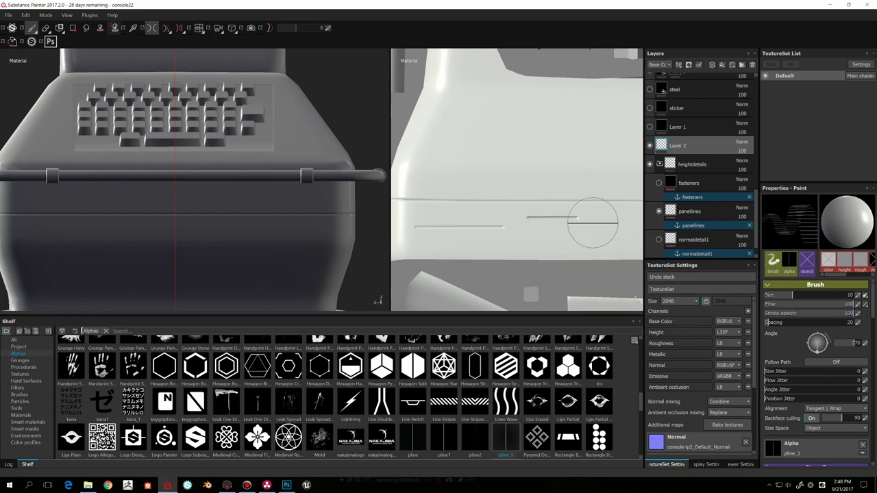
middle_click_drag(601, 229, 566, 235)
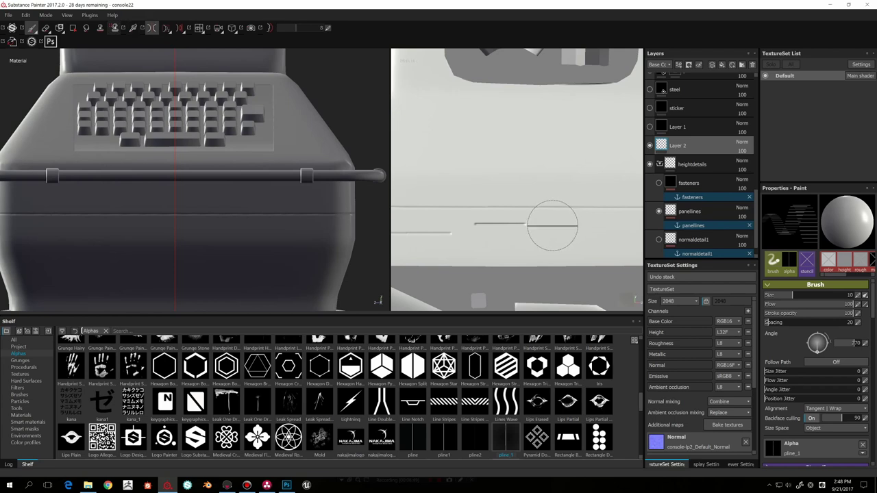
scroll(544, 236, "down", 3)
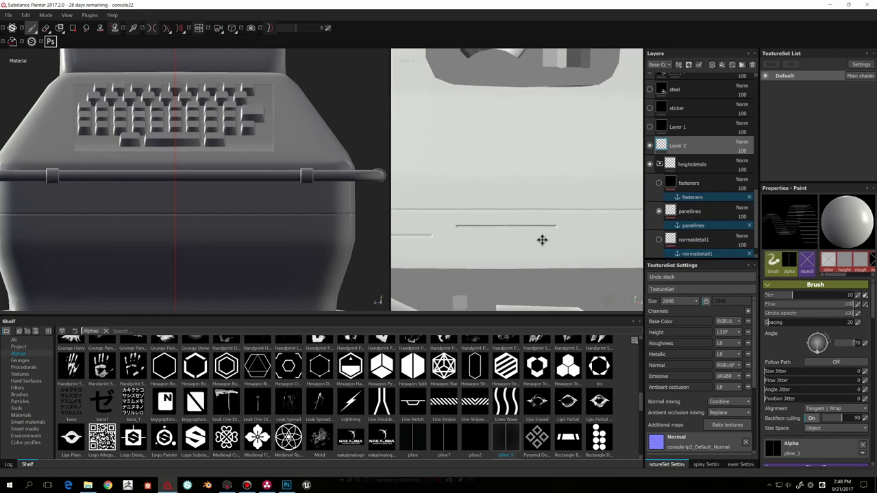
Step: Enlarge the brush to size 21.6, adjust its height value and stamp a longer line below the panel line
left_click_drag(795, 296, 806, 295)
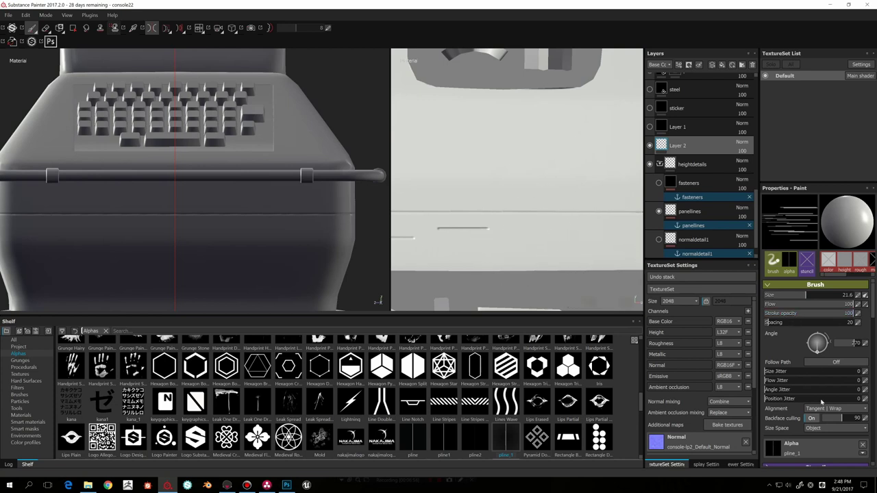
scroll(816, 436, "down", 5)
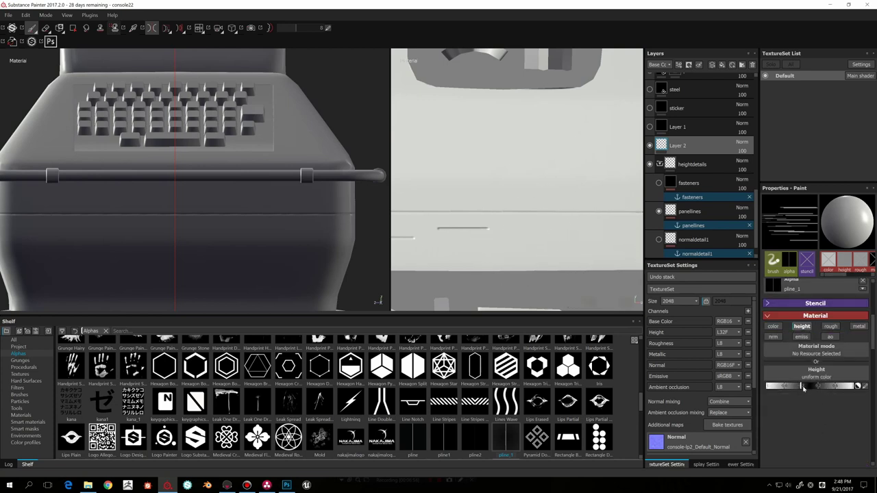
left_click(800, 385)
left_click(538, 237)
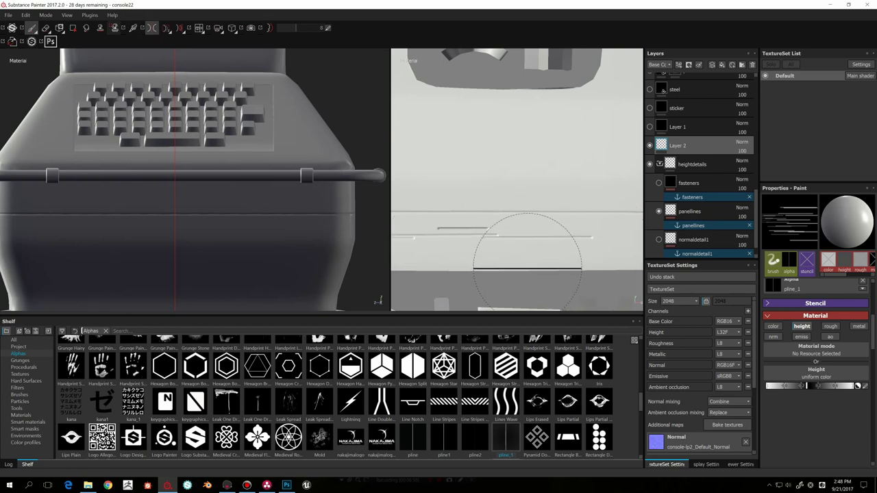
Step: Undo the test line stamps and the added paint layer above the heightdetails folder
scroll(521, 255, "up", 2)
scroll(528, 264, "down", 4)
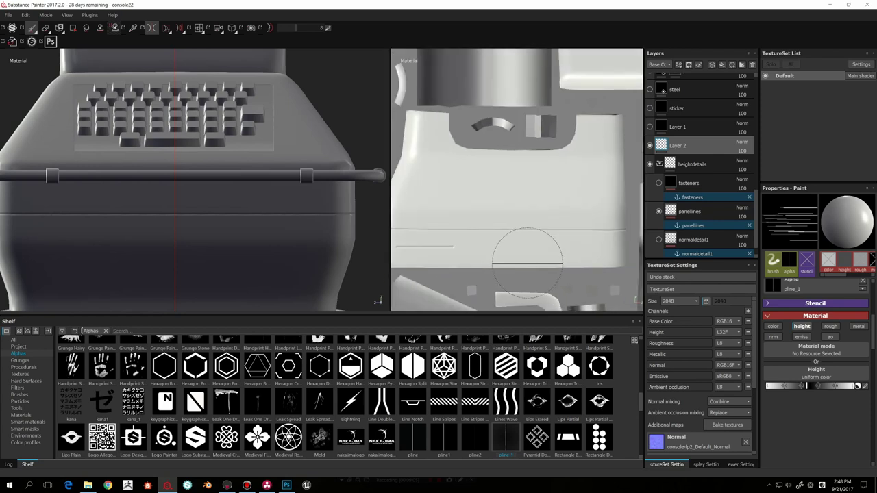
middle_click_drag(514, 261, 566, 266, "alt")
key("ctrl+z")
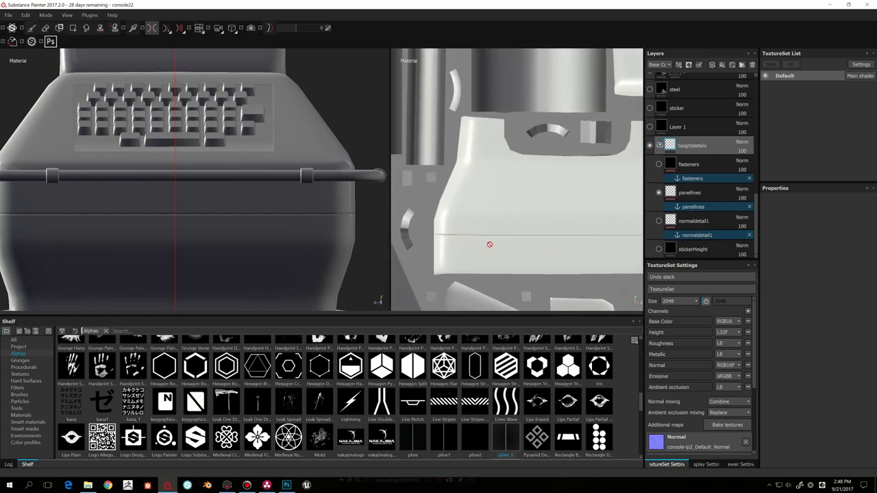
scroll(512, 243, "down", 1)
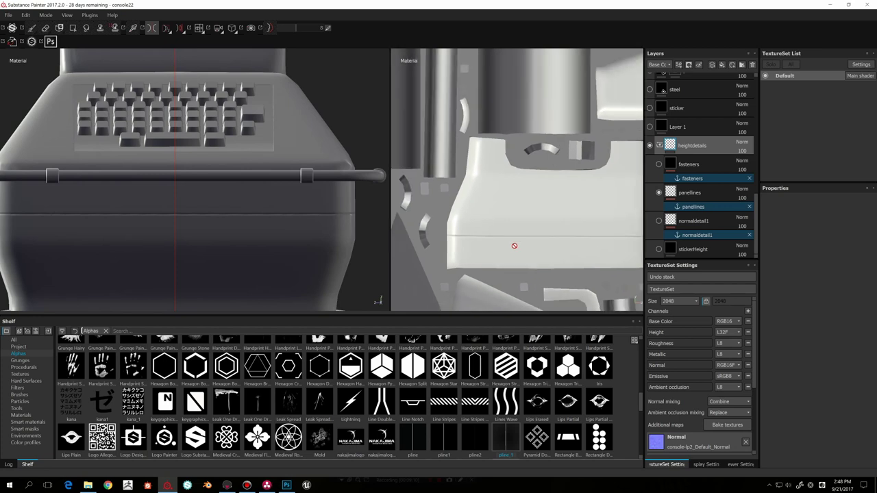
double_click(688, 146)
double_click(681, 127)
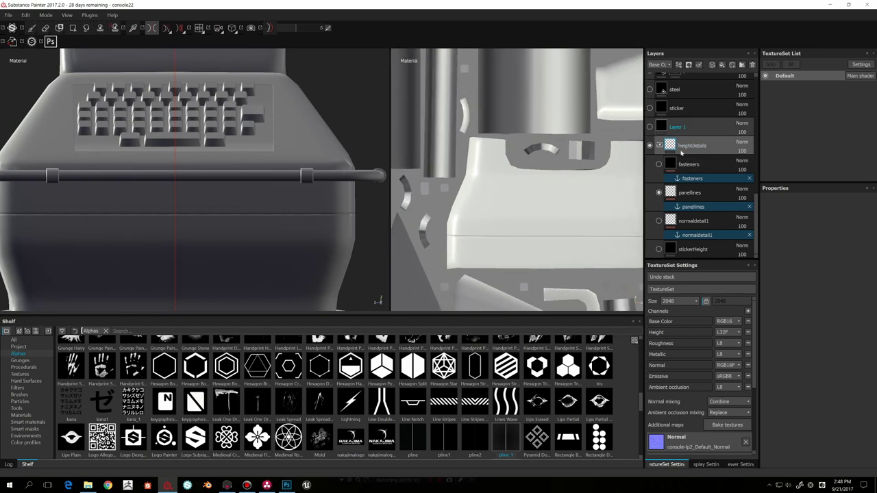
Step: Make the fasteners layer in the heightdetails folder visible and view its stamps on the console
left_click(676, 128)
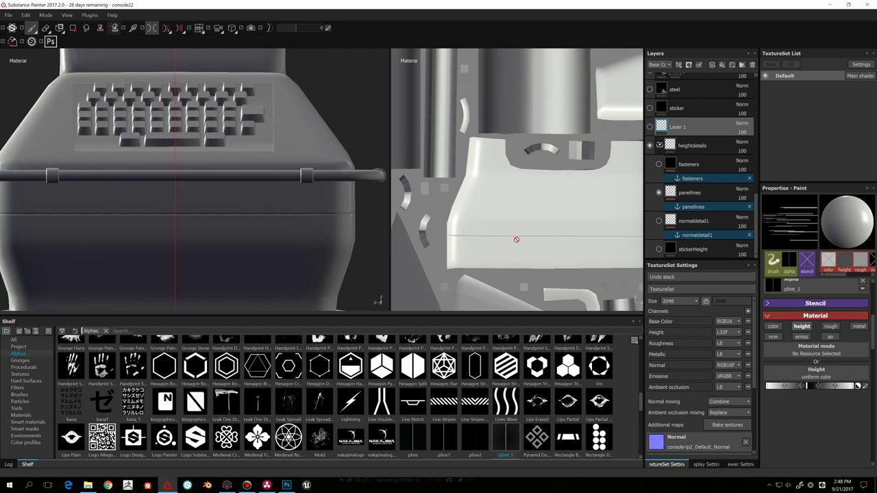
scroll(506, 234, "down", 2)
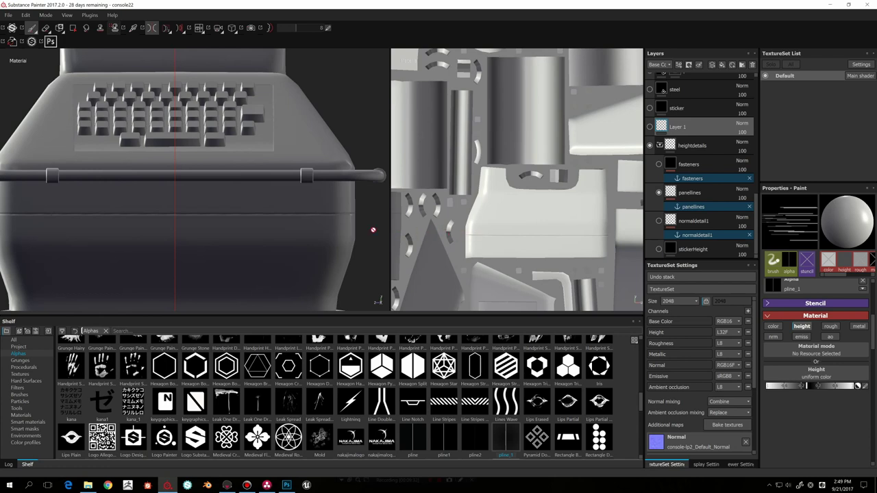
scroll(373, 230, "up", 2)
scroll(372, 230, "down", 4)
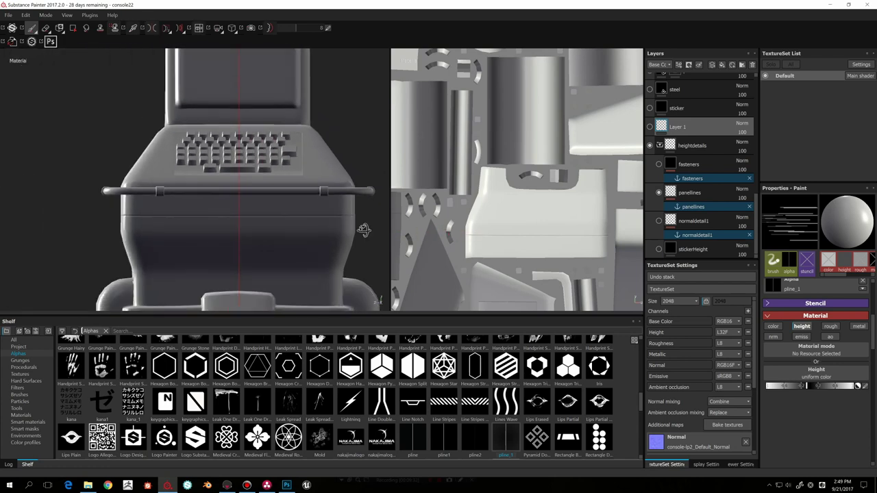
left_click_drag(364, 231, 339, 247, "alt")
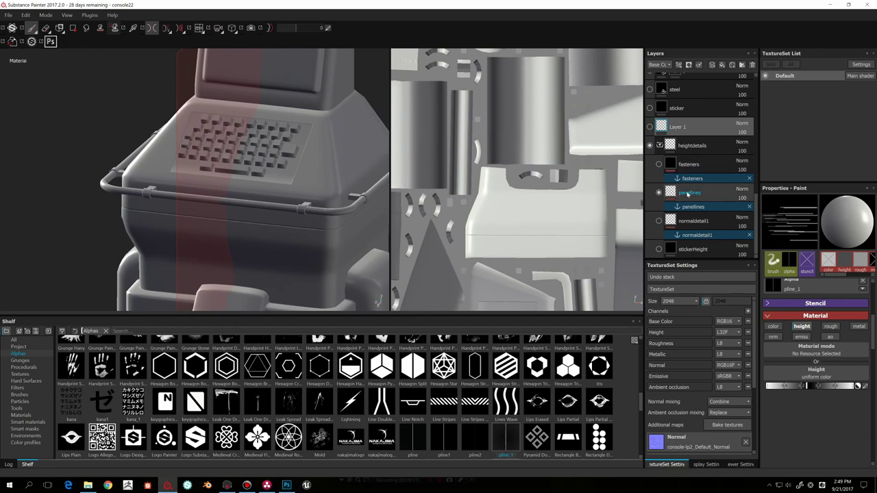
left_click(659, 165)
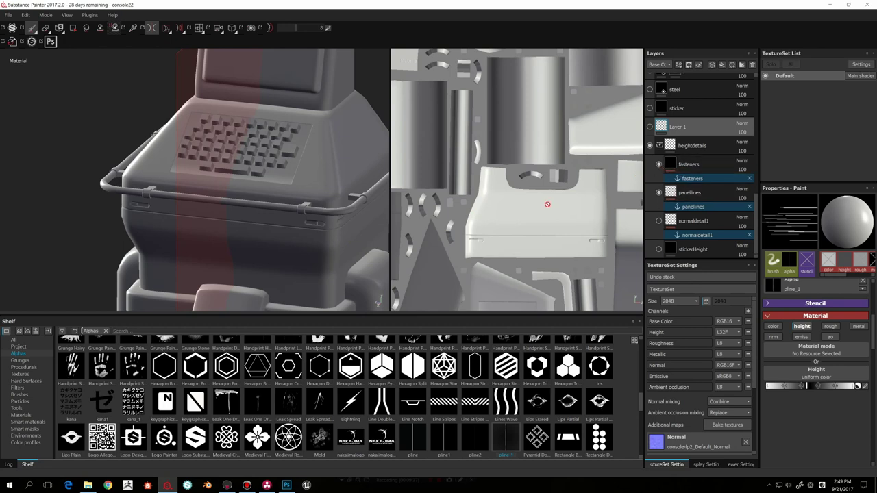
left_click_drag(306, 242, 325, 217, "alt")
Step: Examine the references of the fasteners, panellines and normaldetail1 anchor points, and review the texture set's baked maps
left_click(705, 162)
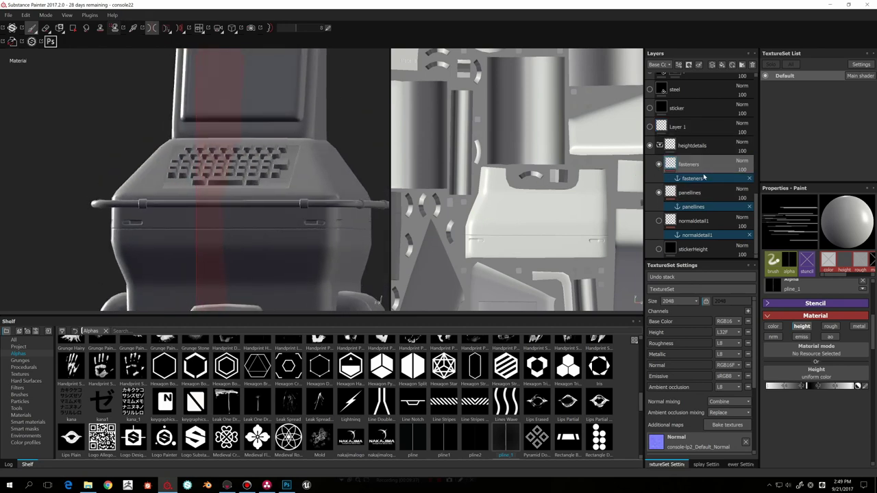
left_click(695, 178)
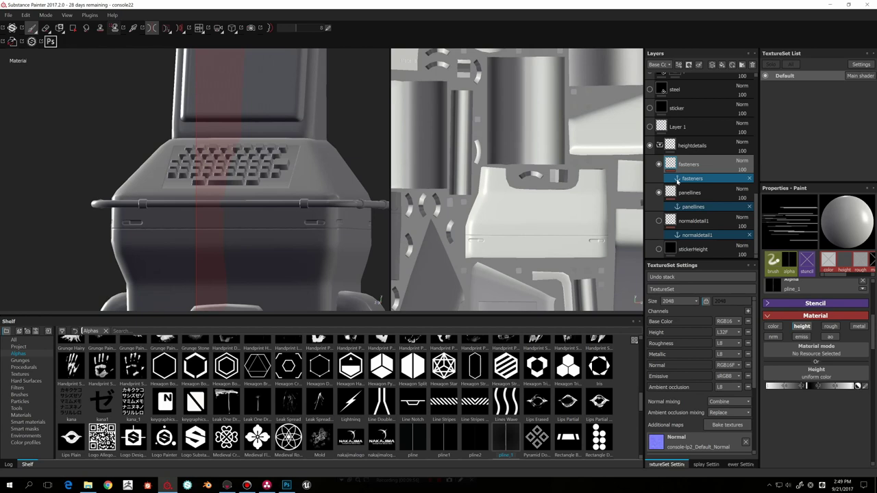
left_click(677, 180)
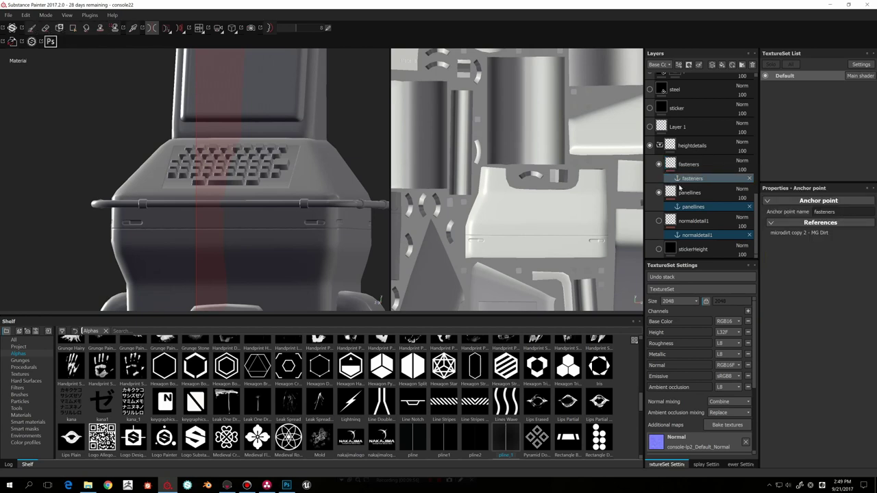
left_click(680, 206)
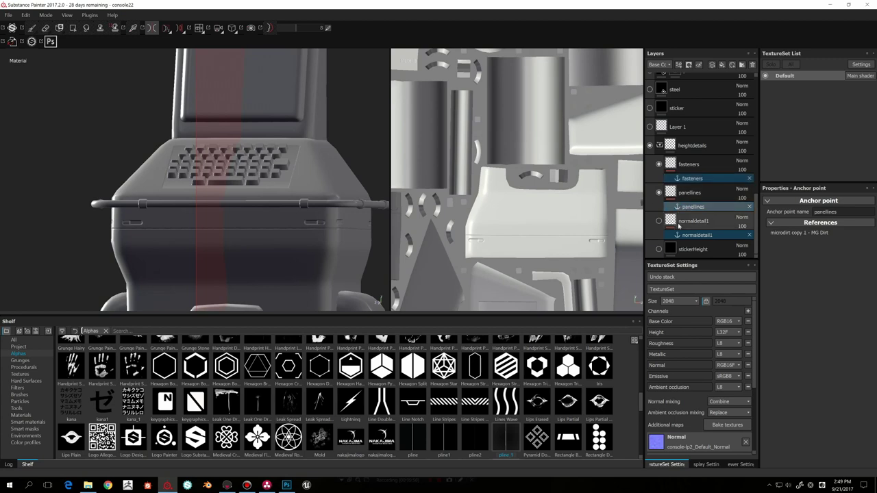
left_click(688, 235)
left_click_drag(329, 203, 359, 191, "alt")
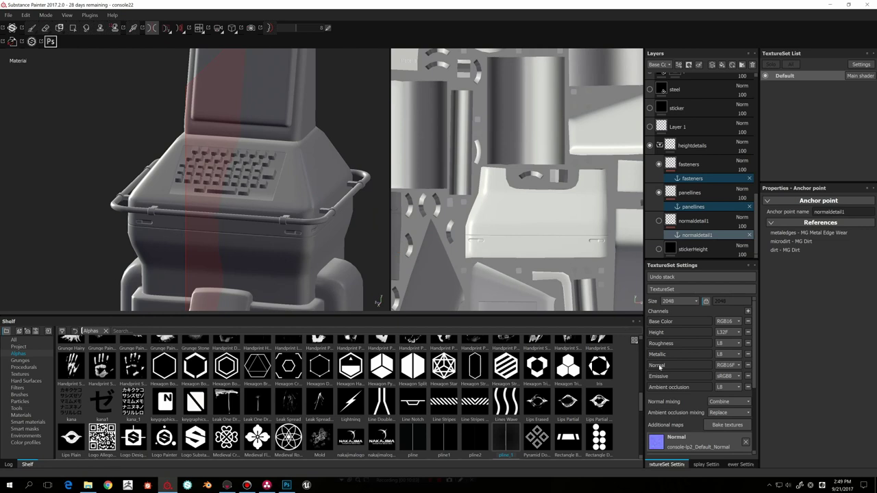
scroll(660, 366, "down", 3)
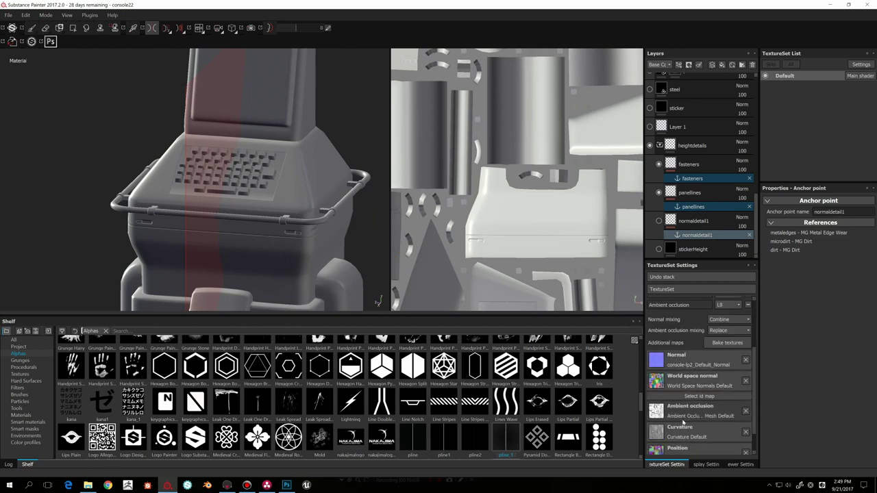
scroll(679, 427, "down", 1)
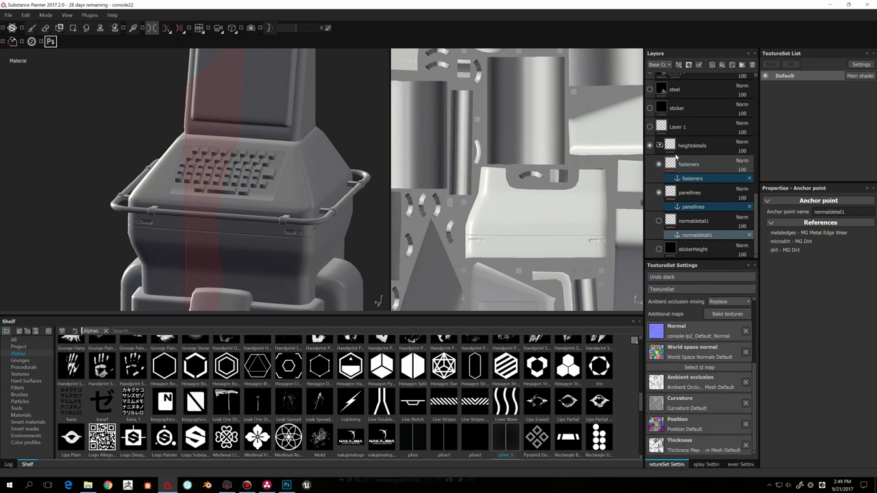
Step: Make the metaledges layer visible and open the parameters of its MG Metal Edge Wear generator
scroll(680, 159, "up", 3)
left_click(649, 114)
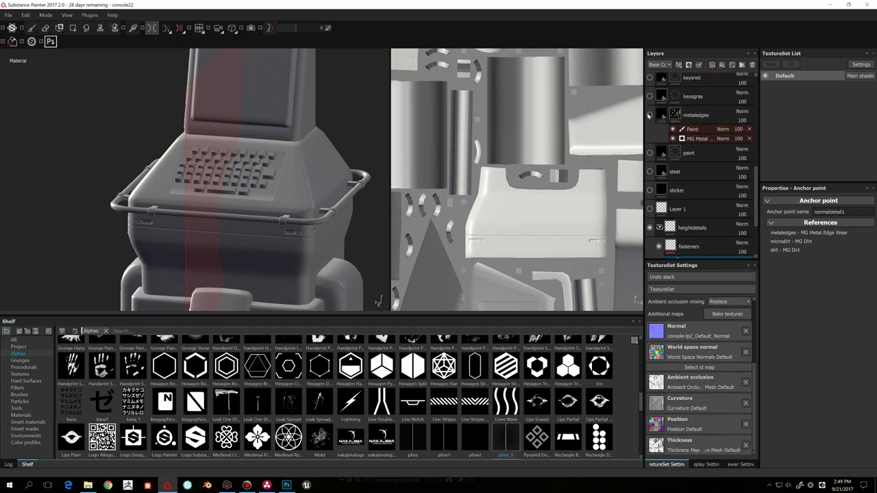
left_click(699, 139)
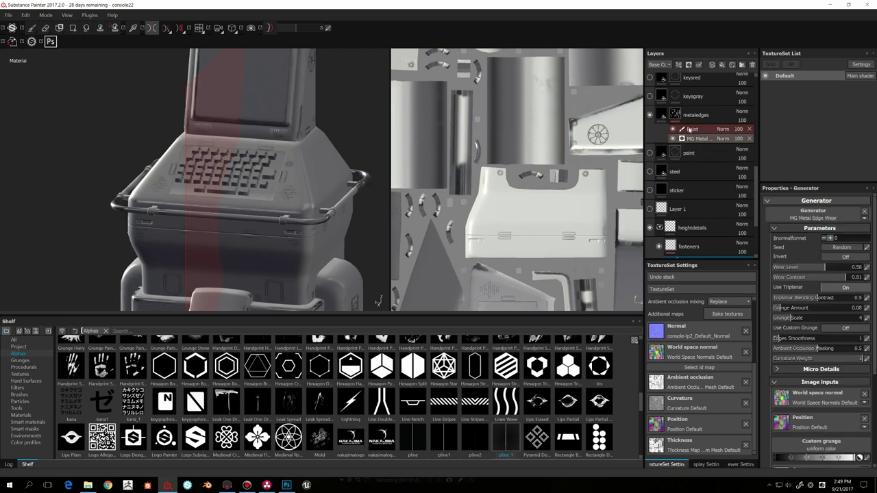
Step: Examine the edge wear around the console's stamped height details, side housings and handrail from several angles
left_click_drag(361, 152, 337, 149, "alt")
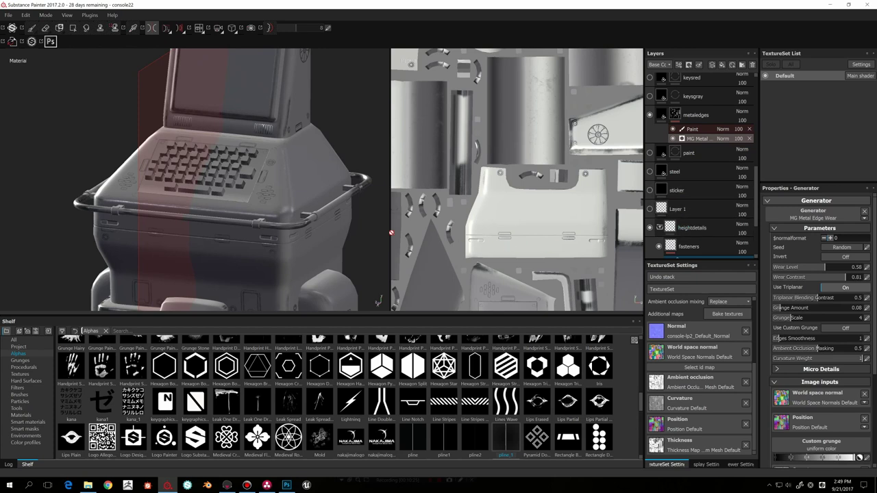
left_click_drag(343, 243, 353, 207, "alt")
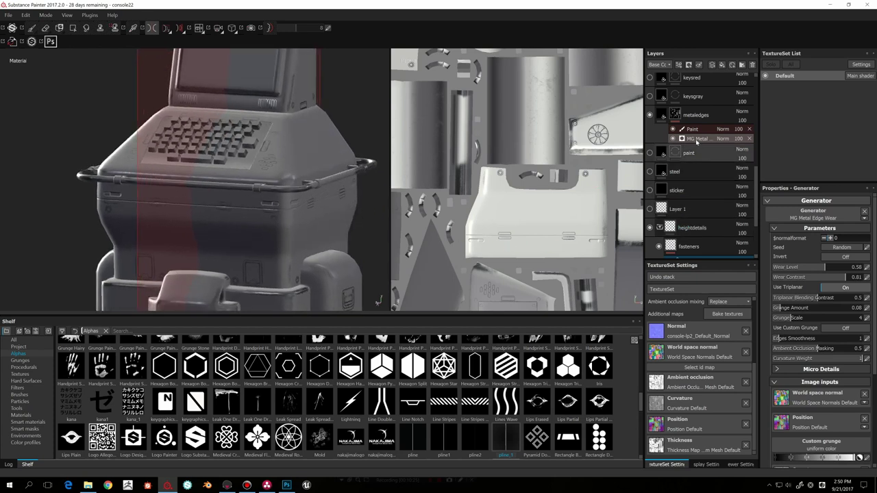
scroll(685, 196, "down", 2)
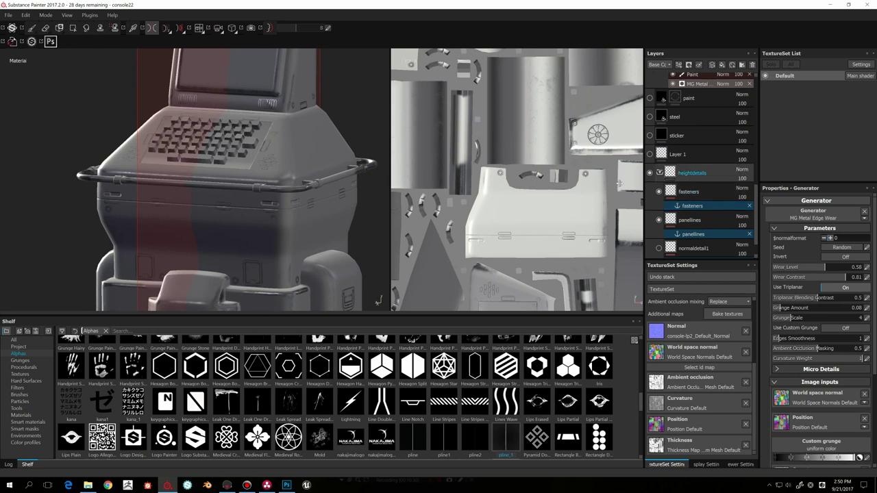
mouse_move(364, 186)
left_mouse_down("alt")
mouse_move(353, 196)
mouse_move(351, 183)
left_mouse_up("alt")
middle_click_drag(356, 198, 344, 187, "alt")
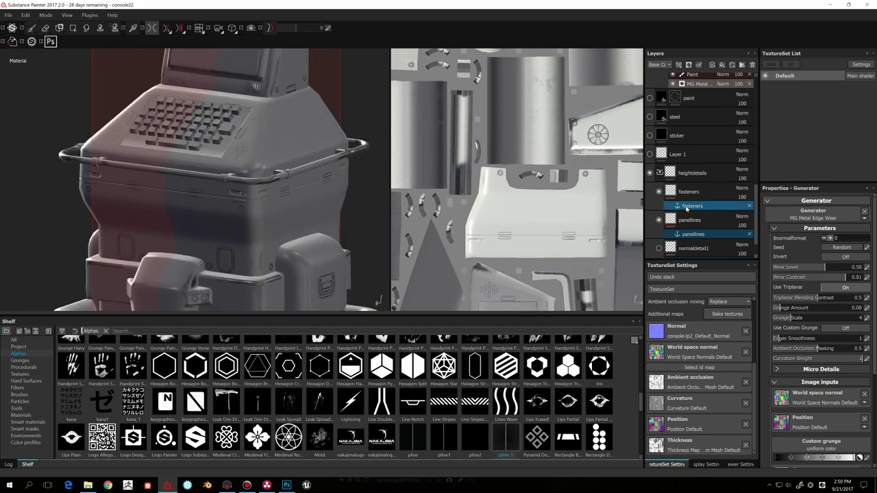
left_click_drag(365, 203, 360, 196, "alt")
right_click_drag(359, 195, 340, 196, "alt")
left_click_drag(335, 199, 352, 206, "alt")
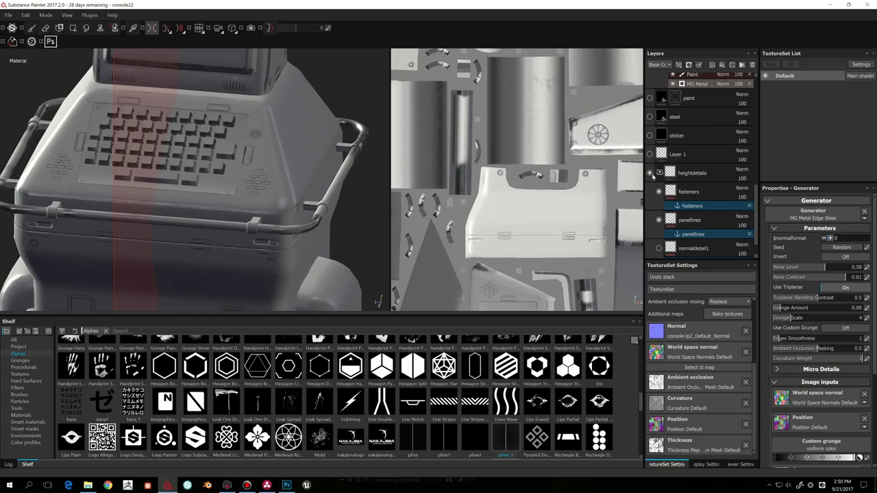
Step: Make Layer 1 and the sticker, steel and paint layers visible beneath the metaledges layer
left_click(659, 172)
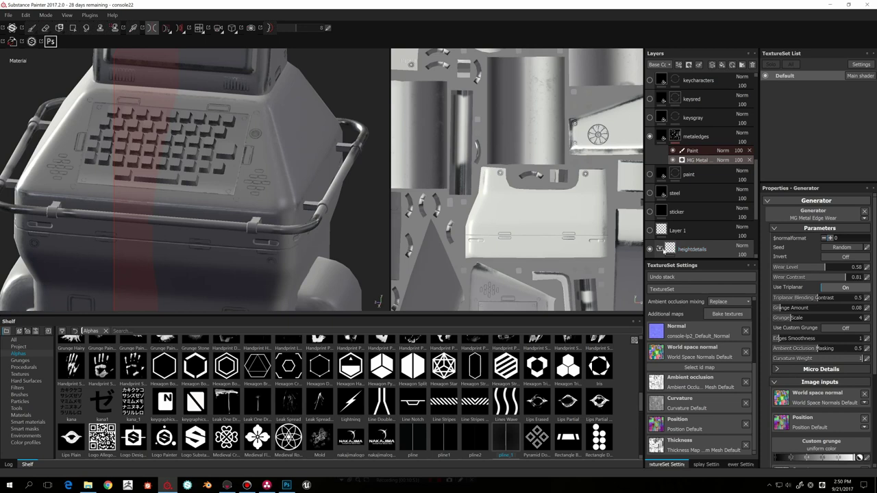
left_click(697, 139)
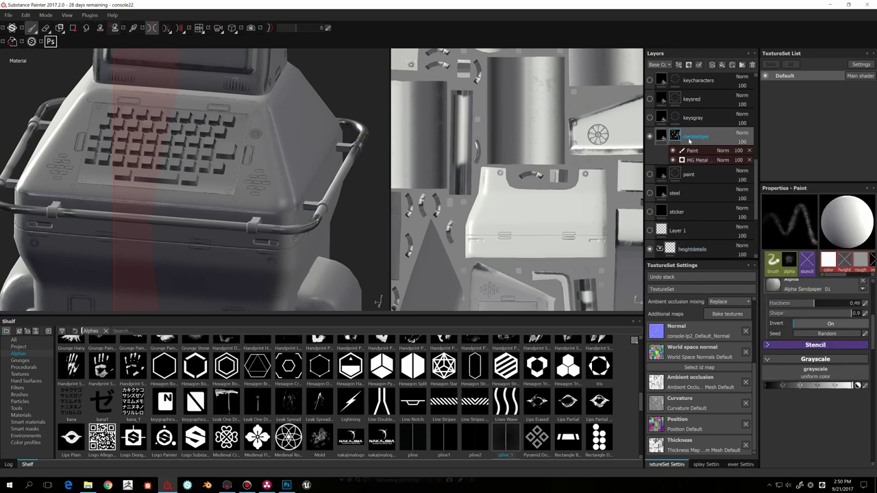
left_click(650, 231)
left_click(650, 212)
left_click(650, 193)
left_click(650, 174)
left_click_drag(378, 207, 335, 195, "alt")
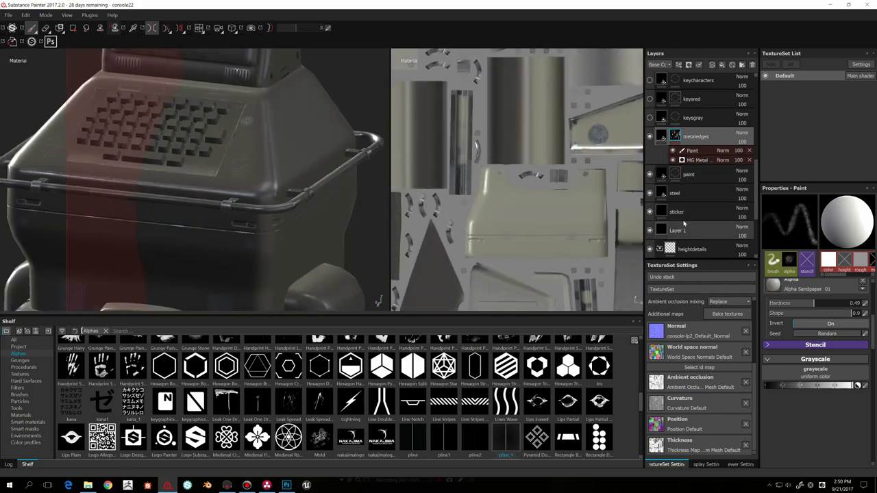
Step: Inspect the steel layer's fill properties and the paint layer's mask against the console model
double_click(675, 194)
left_click(674, 197)
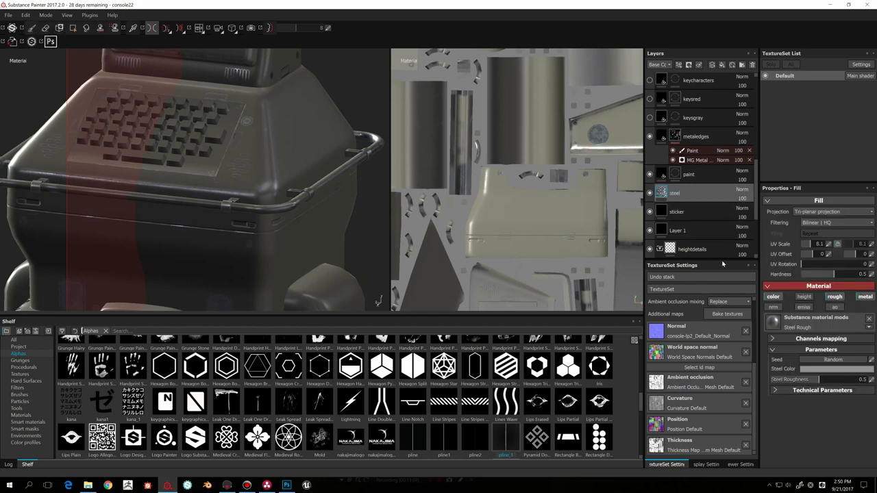
left_click_drag(367, 242, 344, 237, "alt")
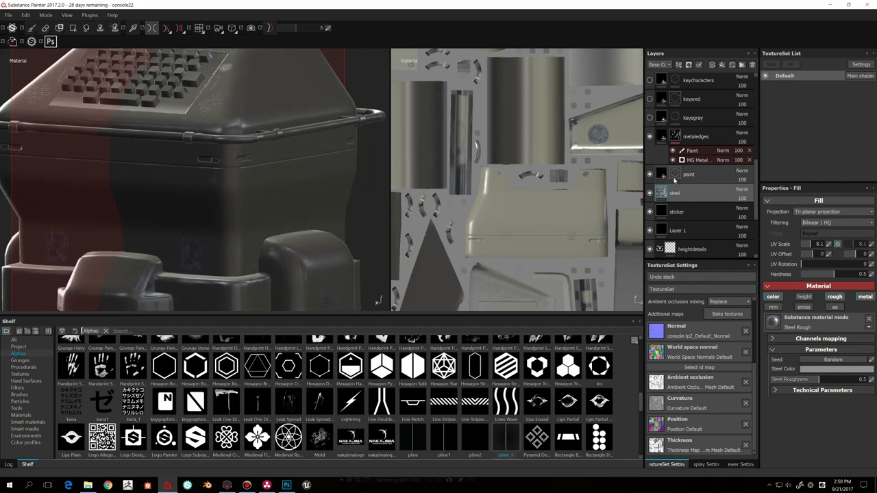
left_click(685, 173)
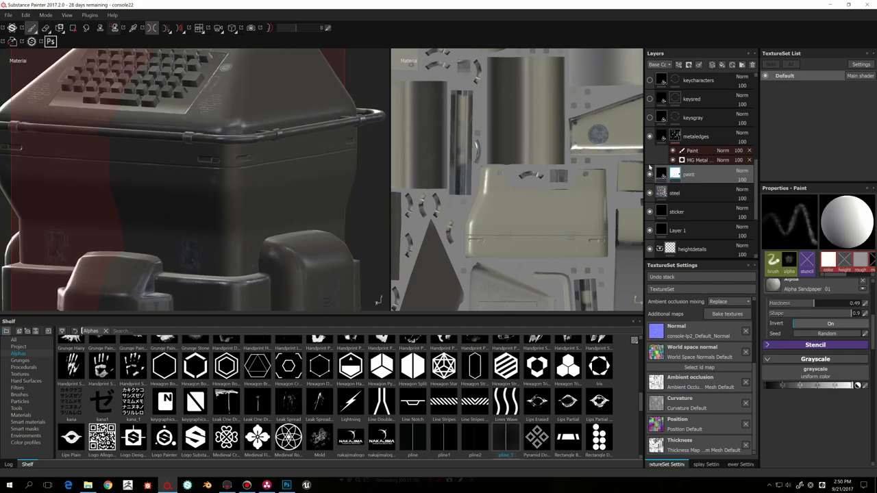
left_click_drag(346, 213, 357, 215, "alt")
Step: Toggle the metaledges layer's visibility to check its effect on the edges, and open its fill properties
left_click(653, 142)
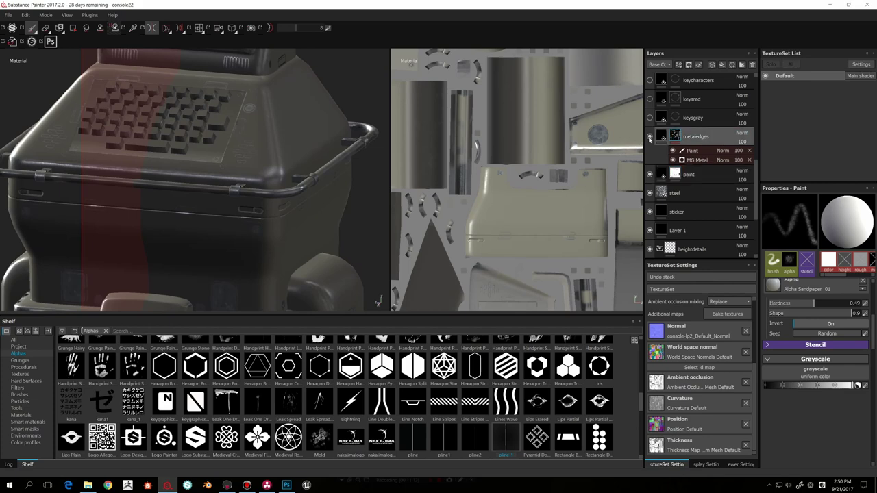
left_click_drag(340, 238, 310, 210, "alt")
left_click(649, 136)
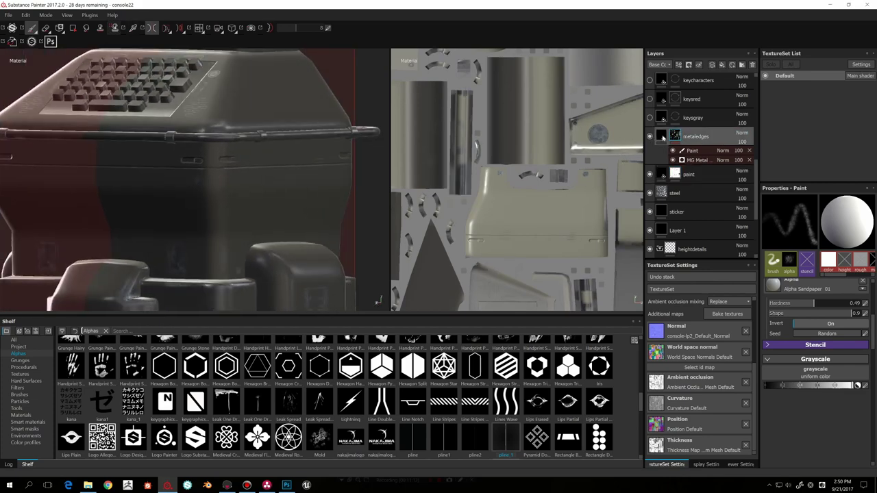
left_click(661, 138)
left_click_drag(303, 225, 386, 228, "alt")
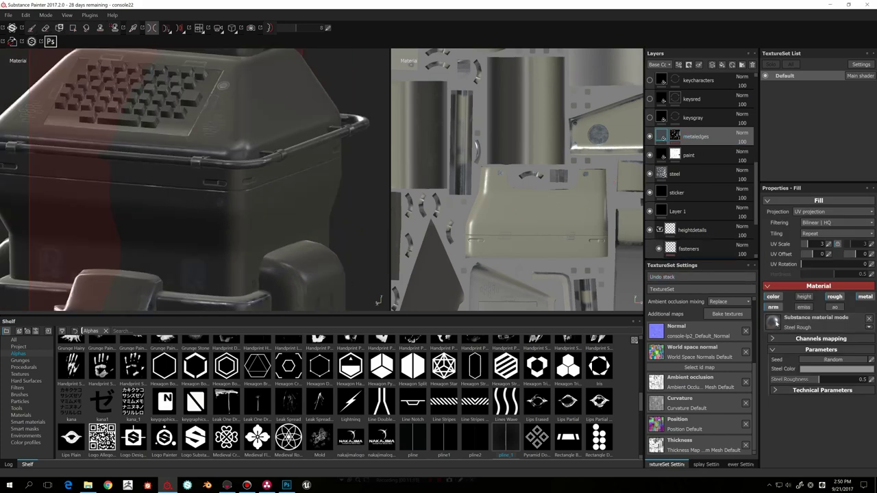
Step: Browse the available materials for the metaledges fill and keep Steel Rough
left_click(794, 326)
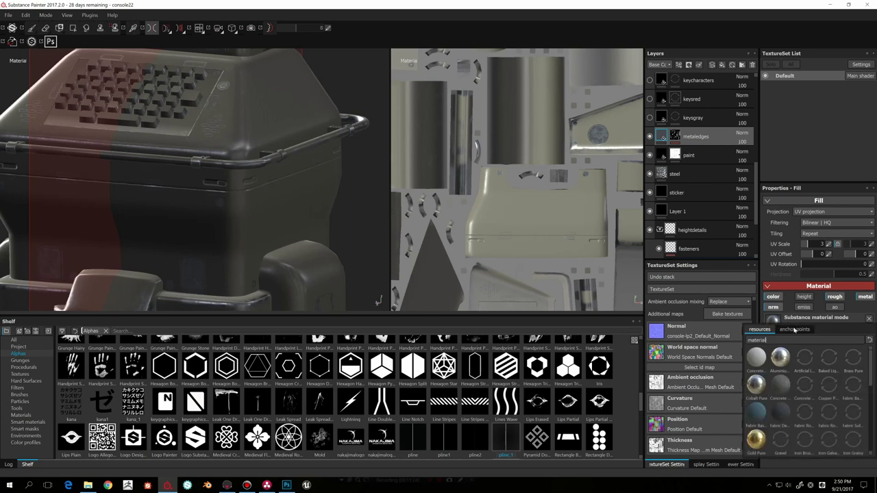
scroll(872, 376, "down", 2)
scroll(872, 376, "up", 2)
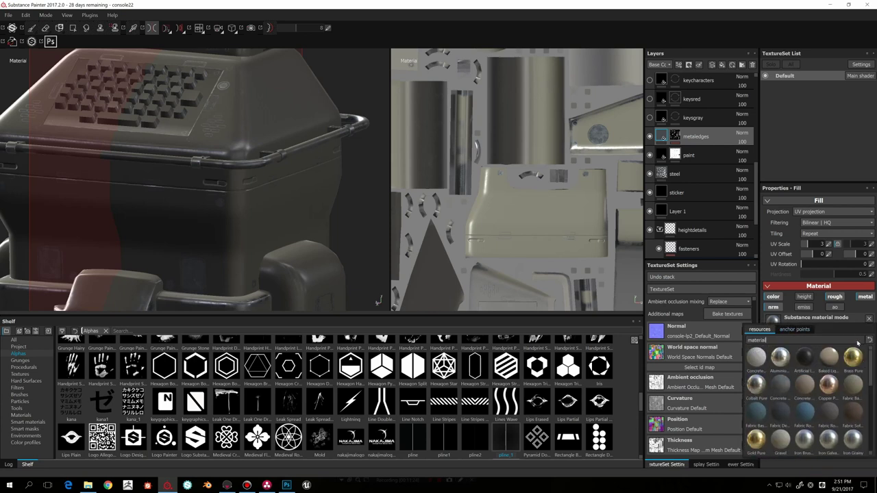
left_click(843, 331)
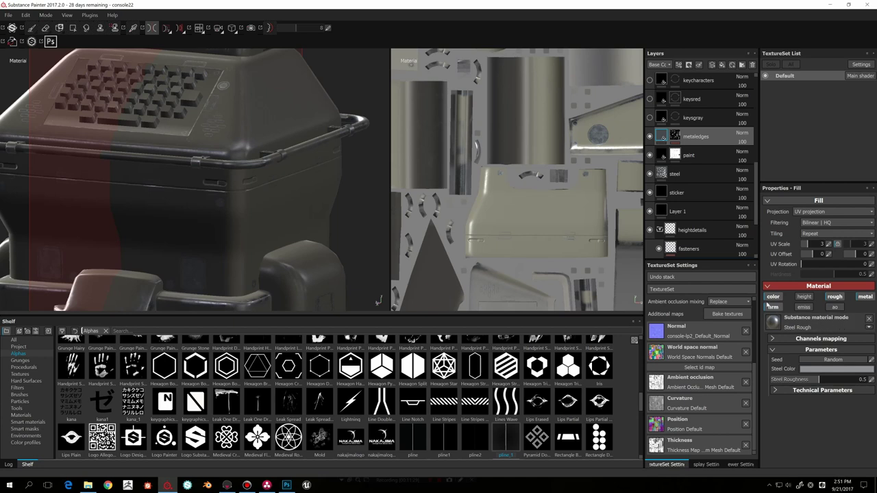
Step: Set the Wear Level of the MG Metal Edge Wear generator on the metaledges mask to 0.52
left_click(675, 137)
left_click(692, 150)
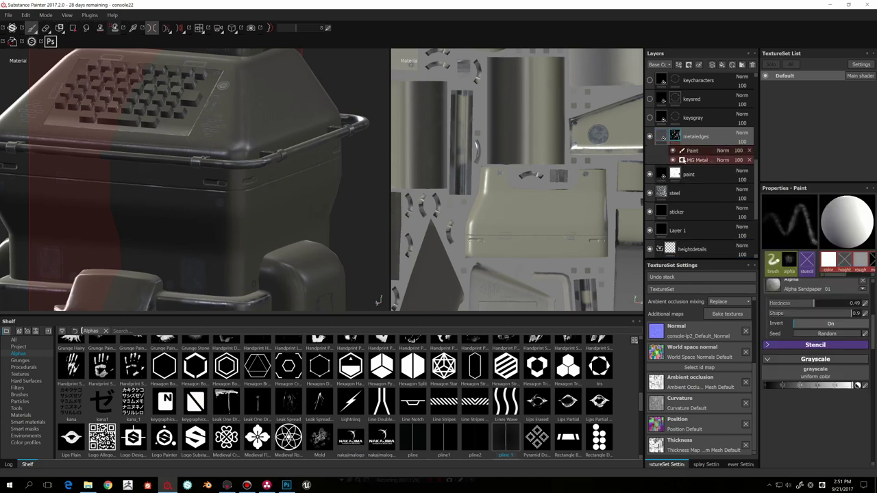
left_click(683, 160)
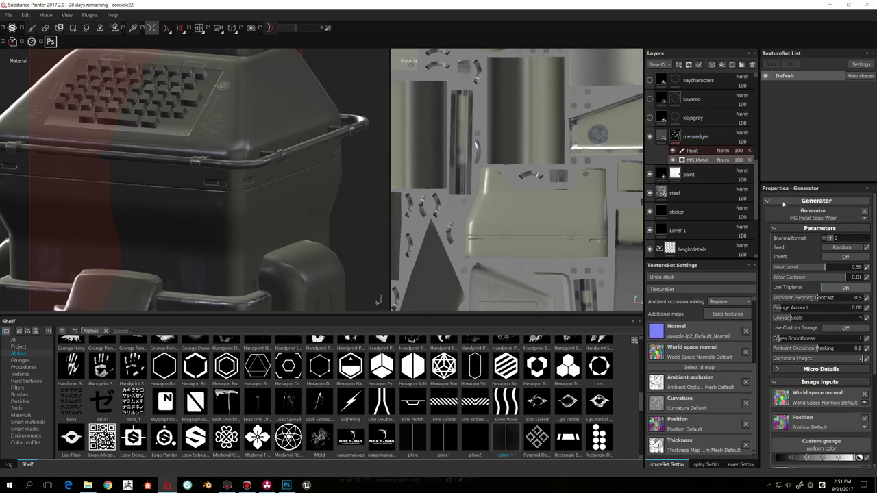
left_click(679, 65)
left_click(696, 85)
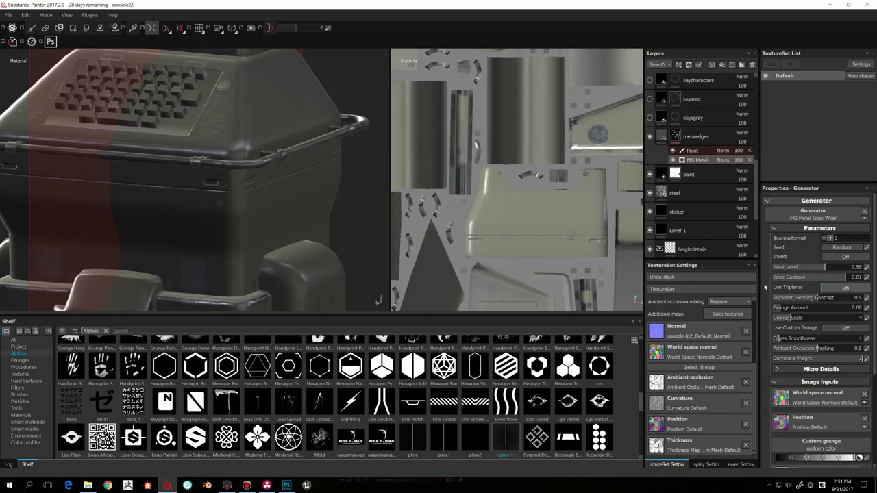
mouse_move(825, 268)
left_mouse_down()
mouse_move(783, 272)
mouse_move(818, 272)
left_mouse_up()
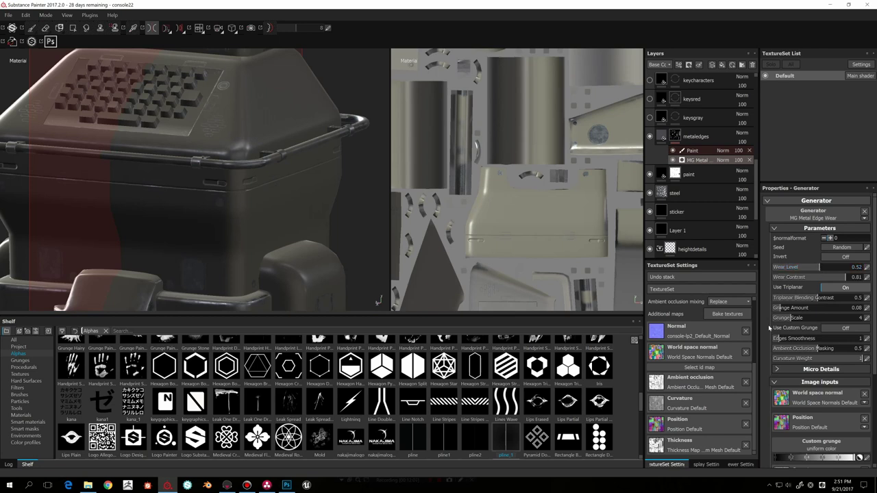
Step: Inspect the anchor points available for the Micro Normal input of the MG Metal Edge Wear generator, keeping normaldetail1
scroll(815, 287, "down", 4)
scroll(692, 230, "down", 3)
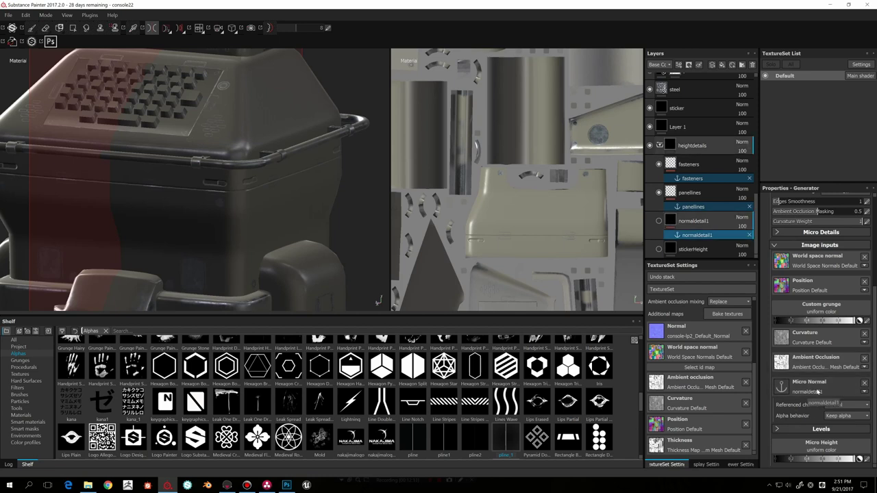
left_click(813, 392)
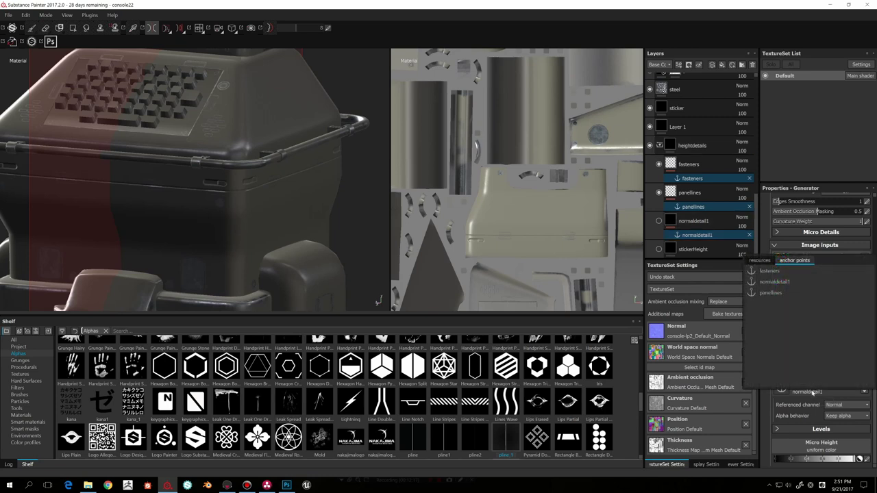
left_click(773, 399)
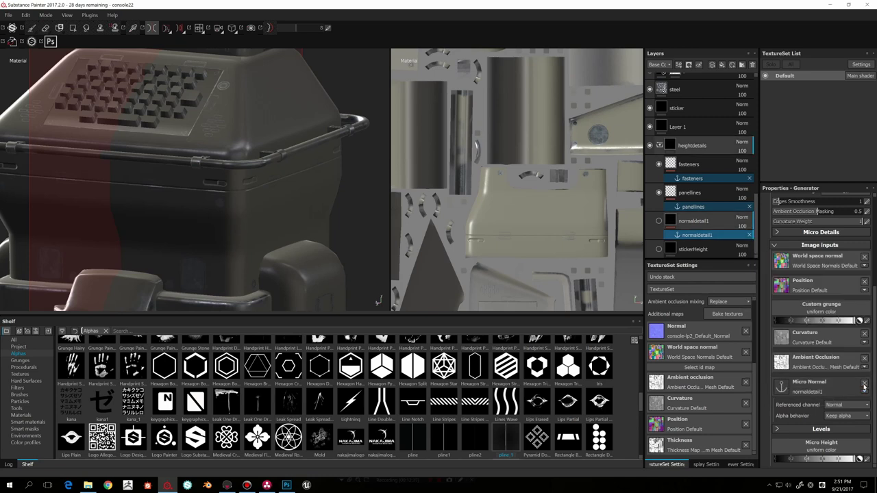
left_click(795, 390)
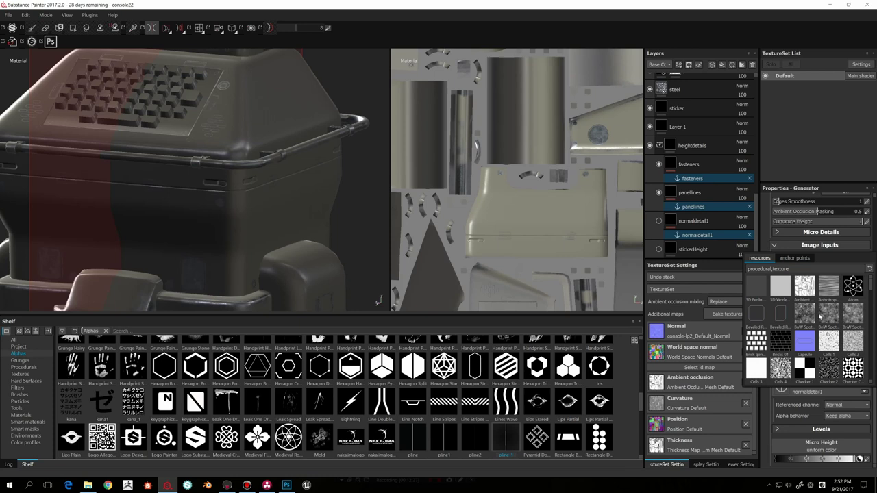
left_click(794, 260)
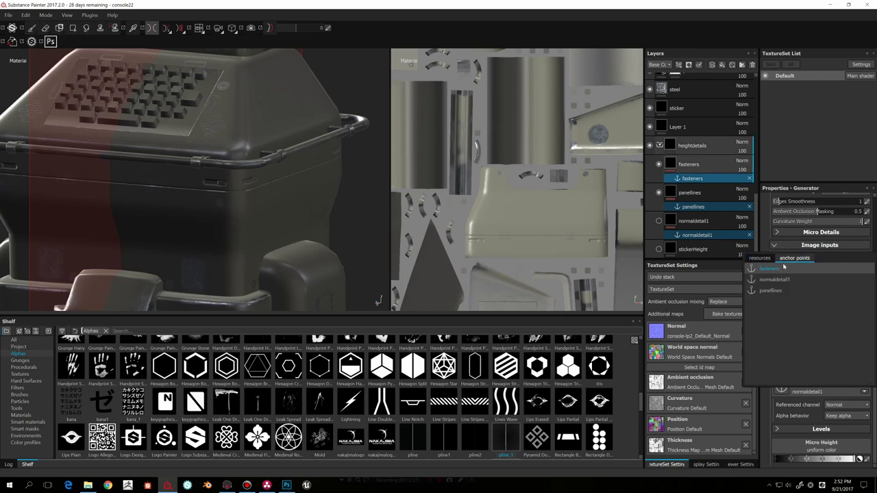
left_click(824, 252)
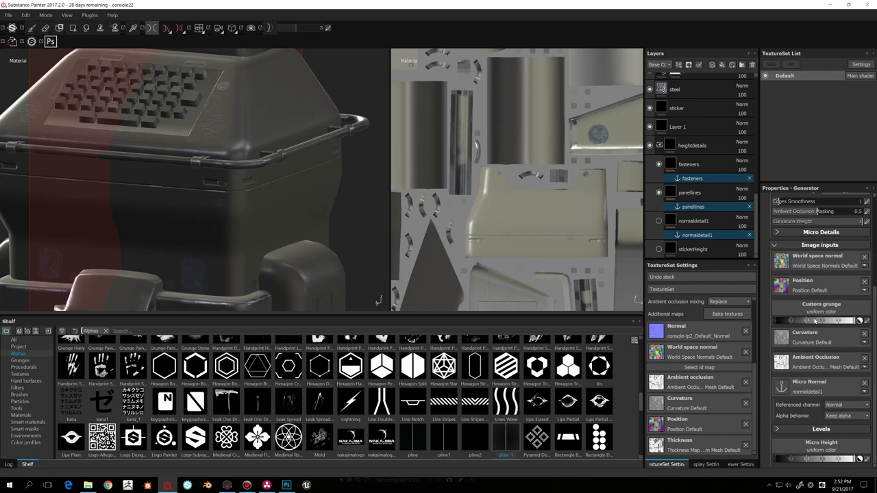
left_click(813, 390)
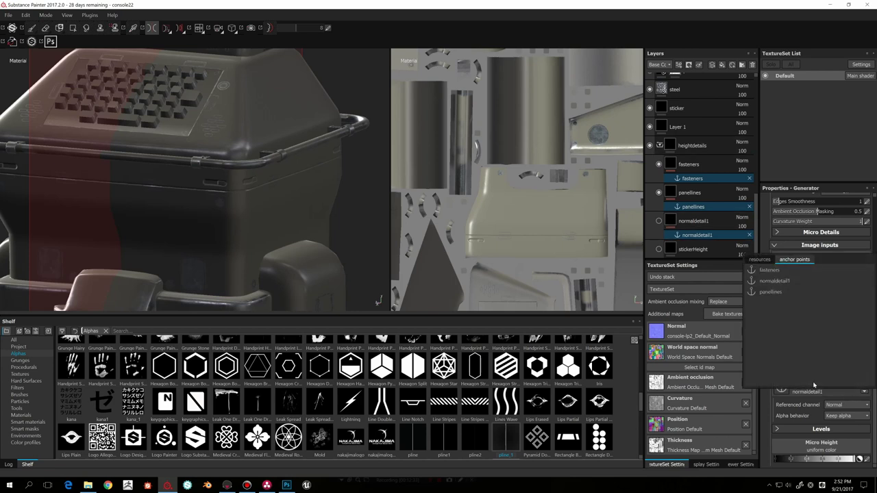
left_click(846, 251)
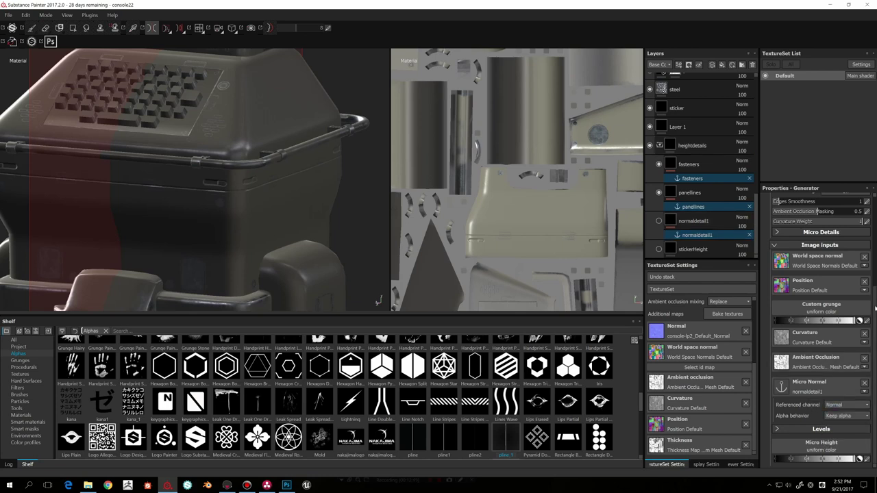
Step: Review the Micro Normal input's Levels and the generator's Micro Details parameters
left_click(777, 429)
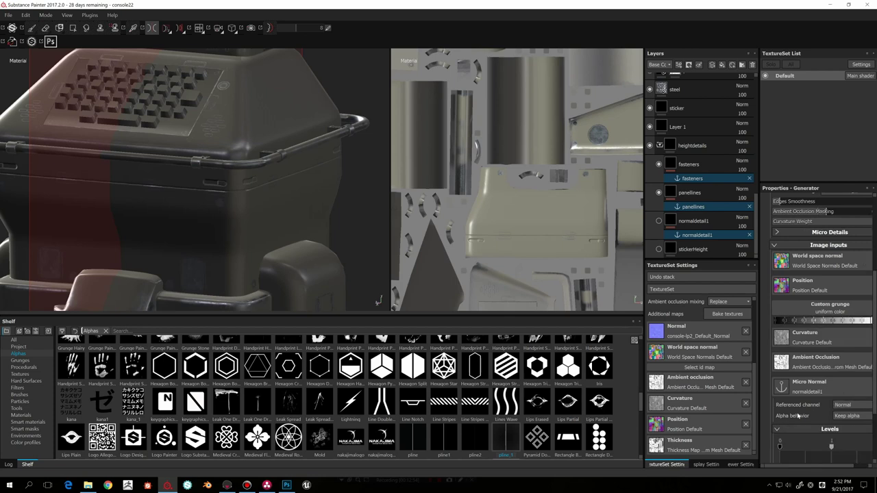
scroll(798, 412, "down", 3)
left_click(776, 346)
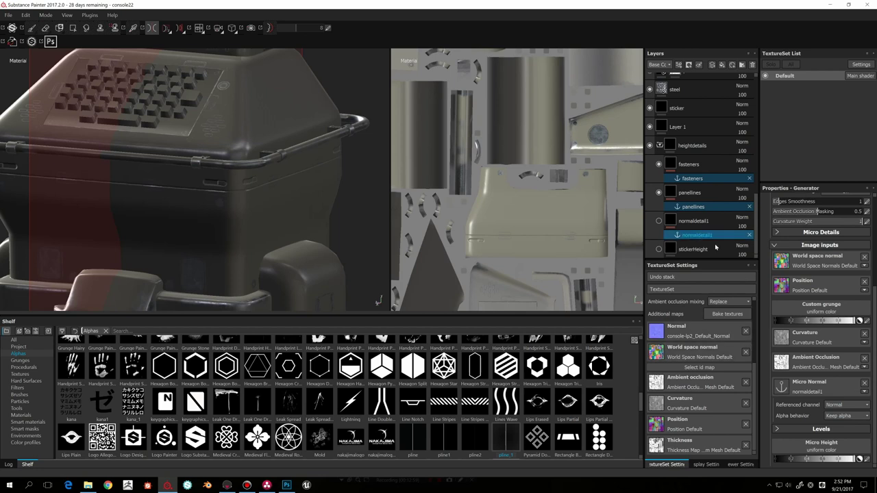
scroll(769, 324, "up", 3)
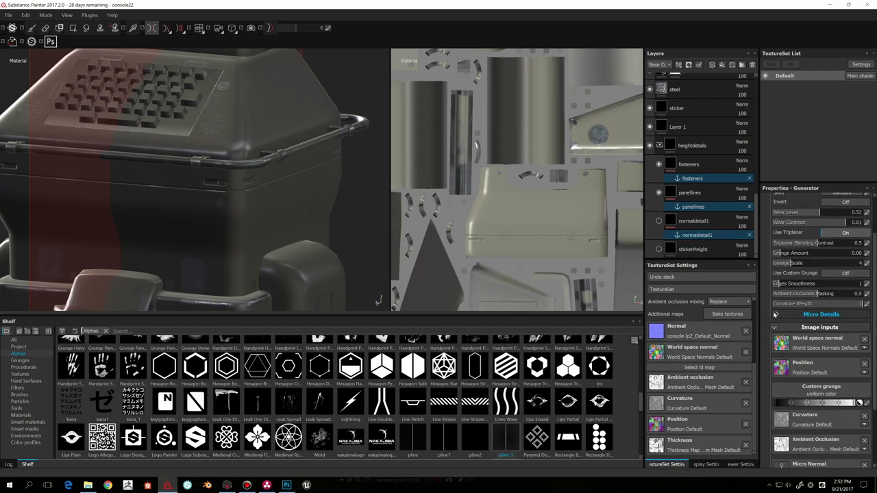
left_click(775, 314)
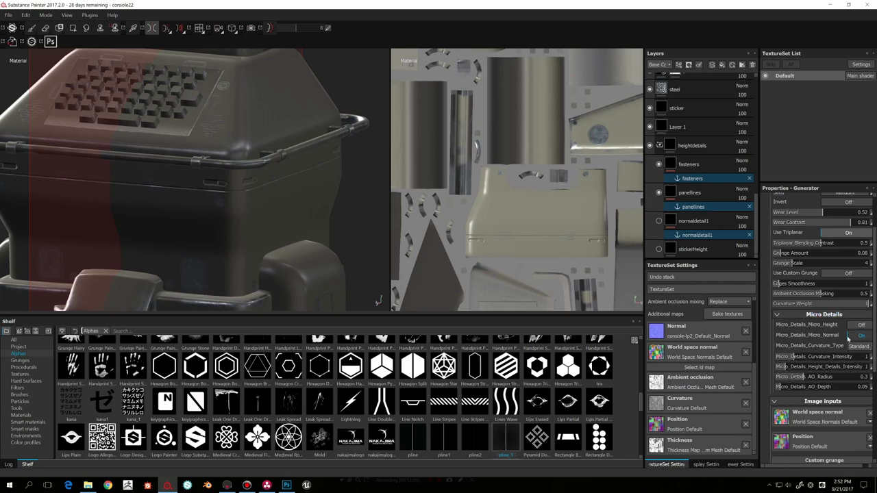
left_click(777, 315)
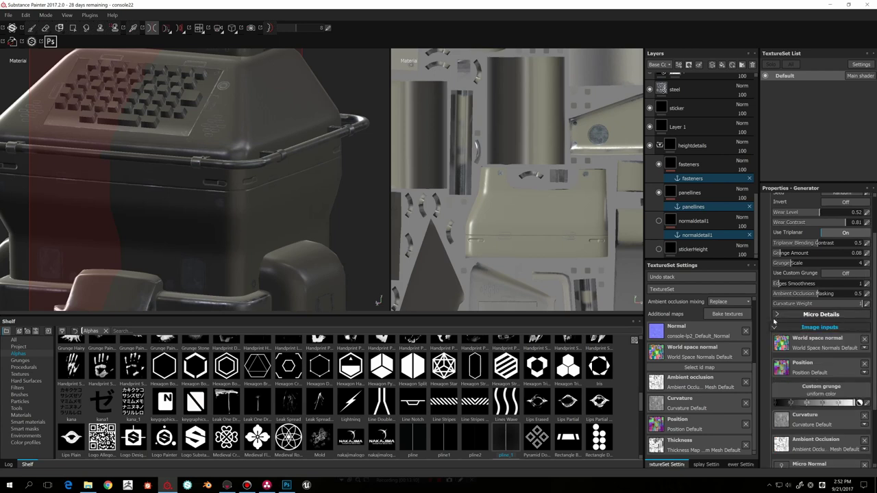
scroll(692, 161, "up", 3)
scroll(692, 161, "up", 2)
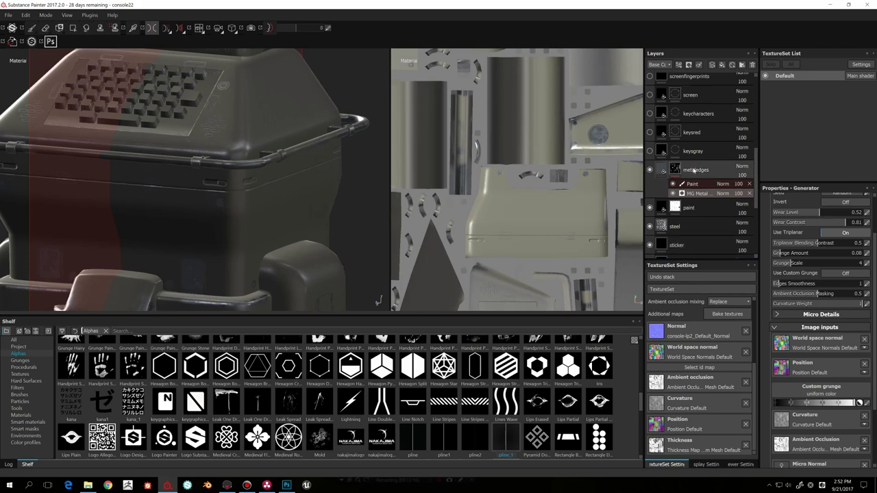
Step: Show the normaldetail1 and stickerHeight layers in the heightdetails folder
mouse_move(364, 192)
left_mouse_down("alt")
mouse_move(341, 182)
mouse_move(354, 198)
mouse_move(373, 195)
left_mouse_up("alt")
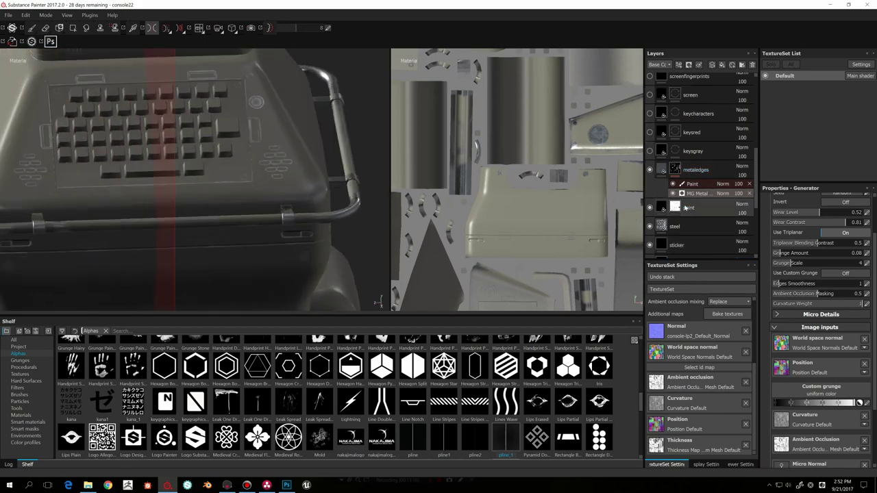
scroll(692, 206, "down", 5)
left_click(659, 248)
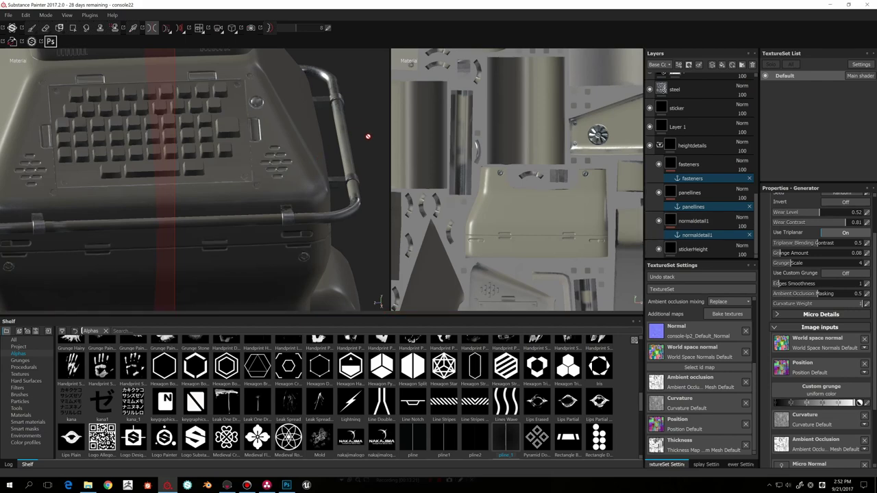
Step: Examine the edge wear on the height details around the keyboard and across the console body
mouse_move(354, 135)
left_mouse_down("alt")
mouse_move(334, 128)
mouse_move(330, 146)
mouse_move(308, 146)
left_mouse_up("alt")
scroll(675, 148, "up", 3)
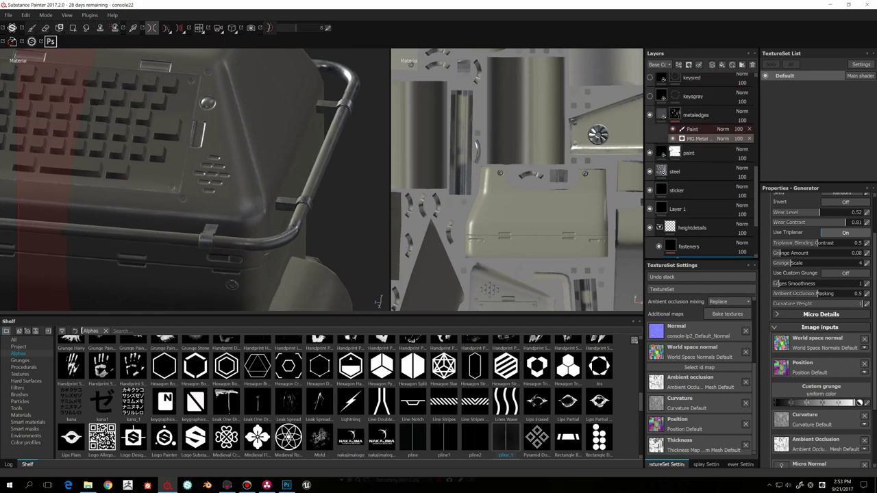
left_click_drag(297, 188, 243, 169, "alt")
scroll(280, 184, "up", 2)
middle_click_drag(229, 167, 223, 175, "alt")
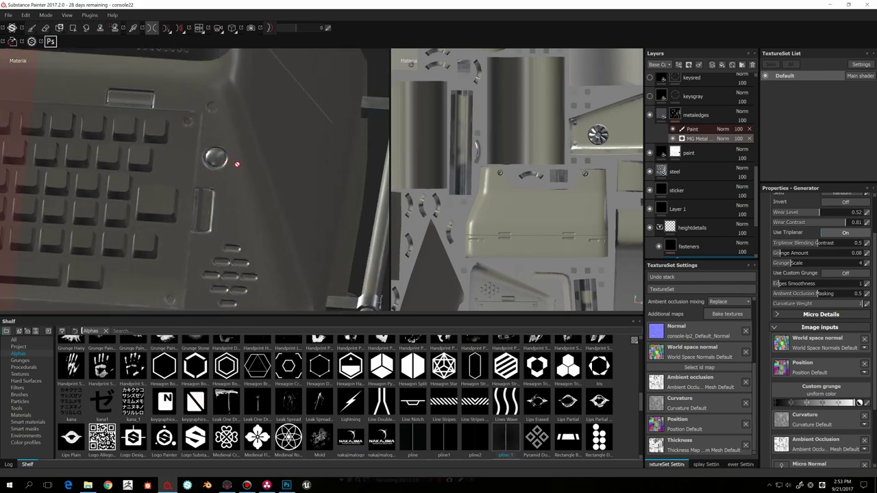
scroll(260, 182, "down", 5)
left_click_drag(284, 216, 269, 178, "alt")
middle_click_drag(270, 178, 288, 161, "alt")
left_click_drag(287, 161, 330, 166, "alt")
scroll(318, 186, "down", 3)
middle_click_drag(330, 166, 346, 137, "alt")
Step: Select the Paint effect on the metaledges mask and toggle its visibility to compare the hand-painted wear on the console
left_click(691, 128)
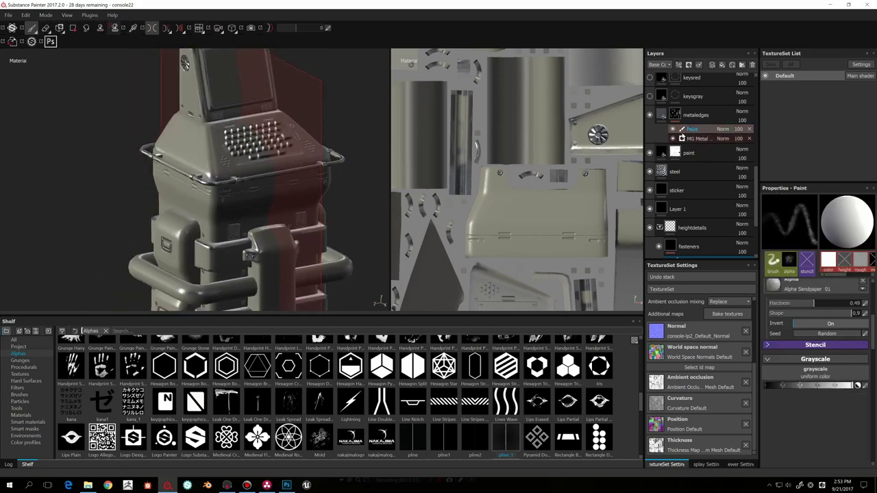
left_click_drag(322, 152, 332, 167, "alt")
right_click_drag(322, 167, 360, 168, "alt")
left_click_drag(304, 165, 350, 166, "alt")
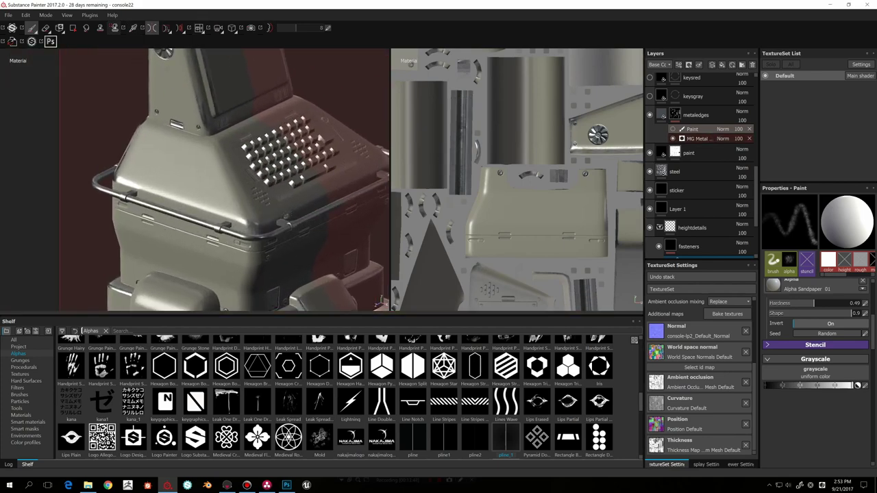
mouse_move(335, 211)
left_mouse_down("alt")
mouse_move(299, 212)
mouse_move(354, 199)
mouse_move(343, 208)
left_mouse_up("alt")
middle_click_drag(343, 208, 354, 241, "alt")
left_click_drag(342, 233, 335, 221, "alt")
middle_click_drag(335, 222, 348, 218, "alt")
right_click_drag(348, 218, 373, 232, "alt")
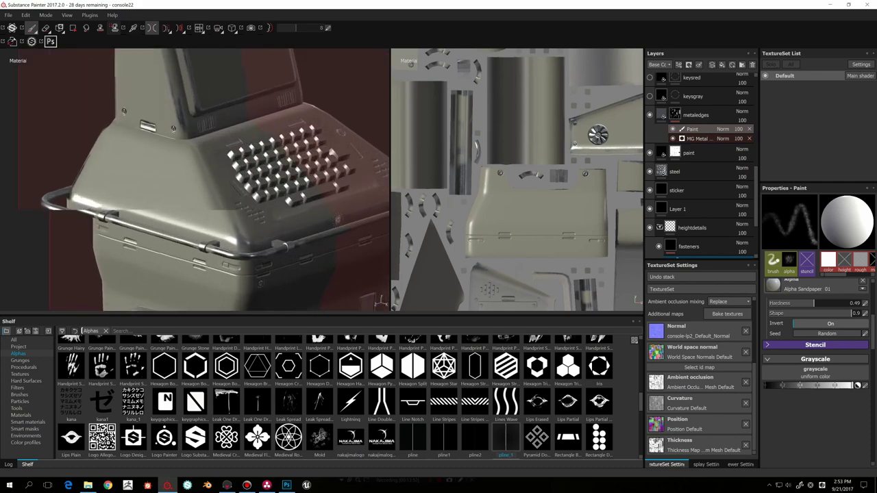
middle_click_drag(342, 230, 380, 206, "alt")
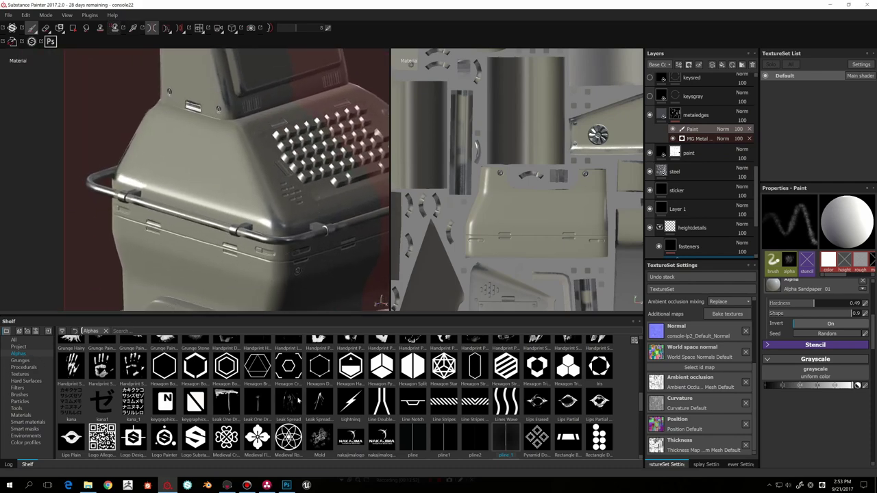
Step: Browse the shelf's alphas and search them for "sand"
scroll(311, 416, "up", 10)
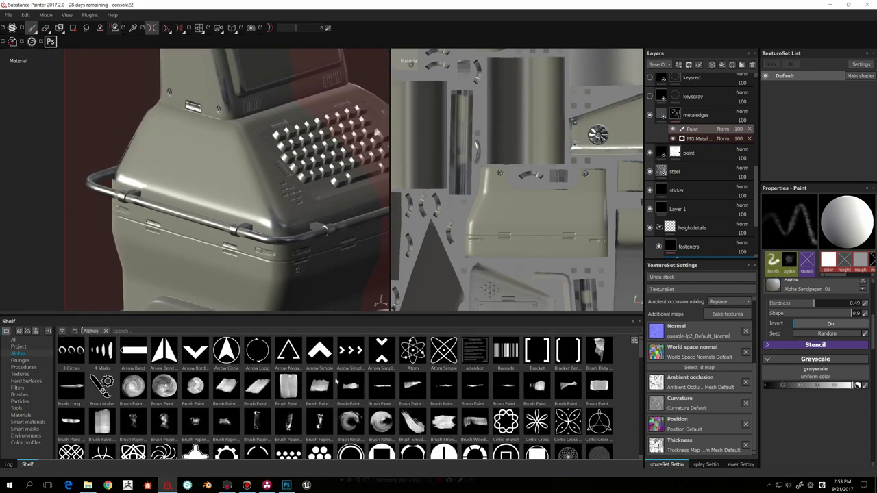
scroll(372, 399, "down", 15)
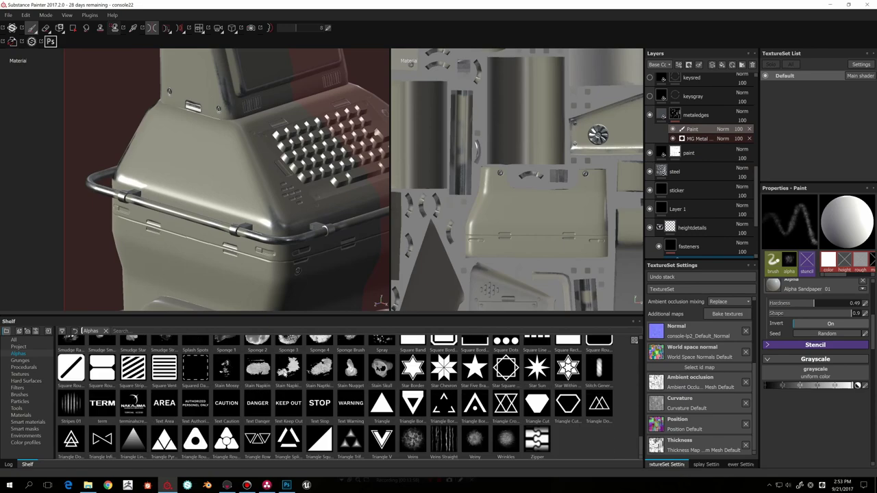
scroll(325, 384, "up", 10)
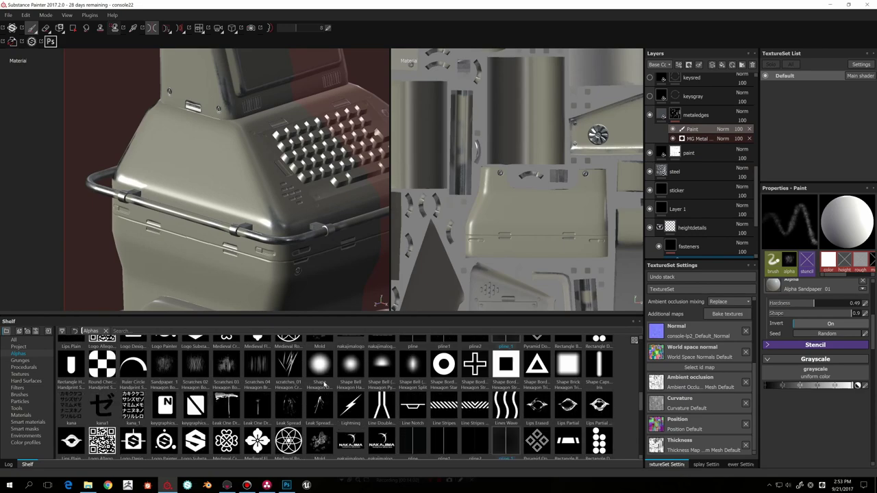
scroll(324, 384, "down", 10)
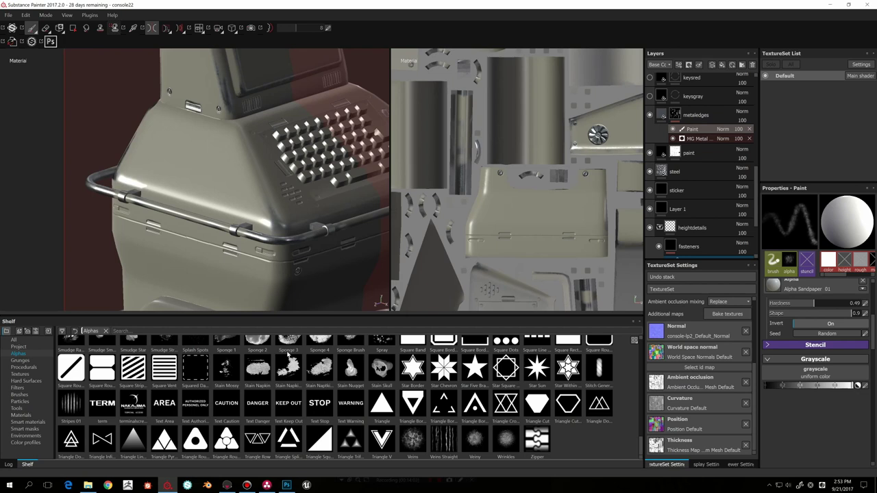
left_click(169, 331)
type("sa")
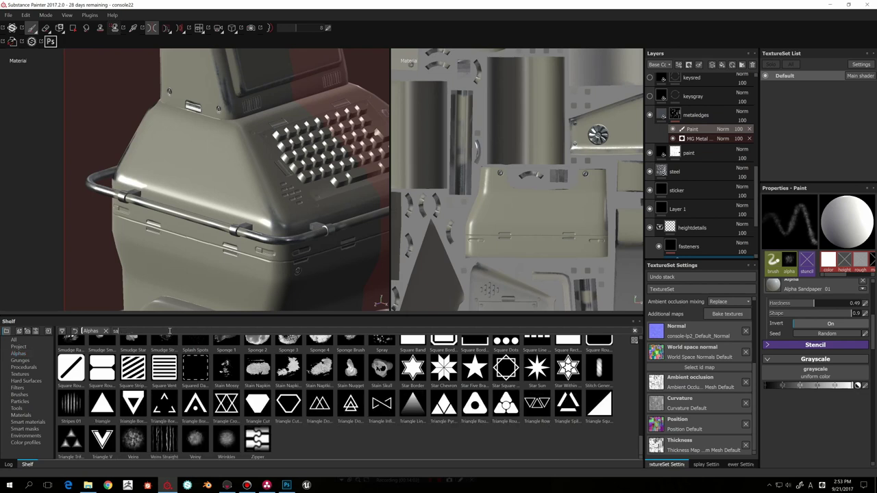
type("nd")
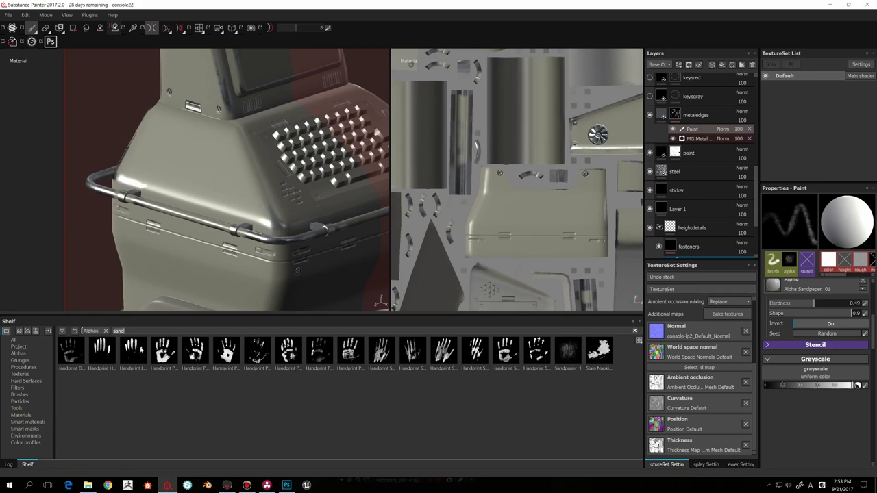
key("BackSpace")
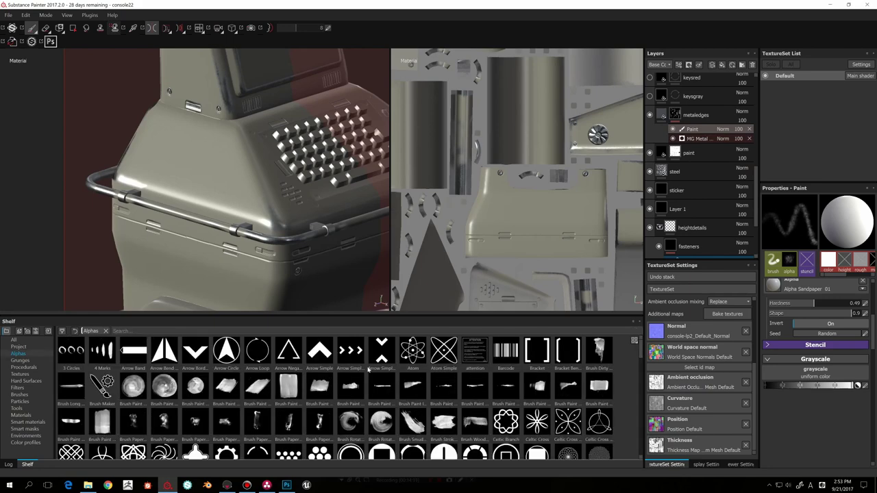
scroll(369, 370, "down", 5)
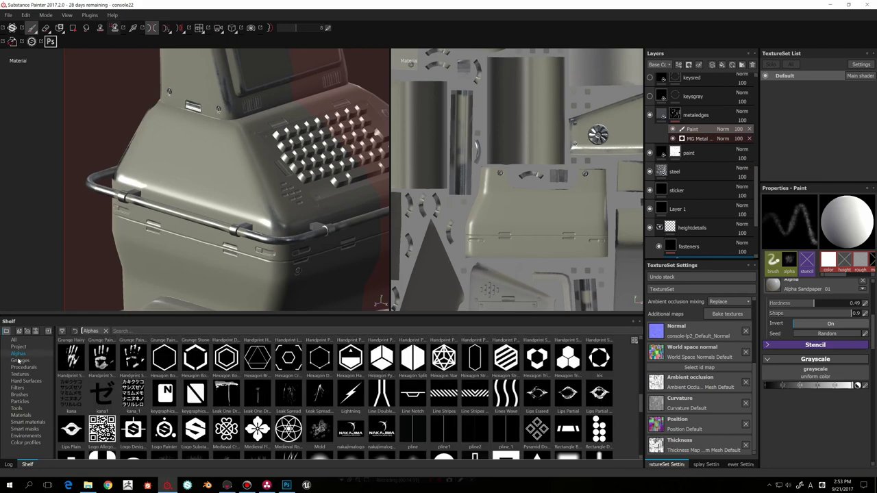
Step: Search the shelf's brushes for "sand" and choose the Sandpaper brush
left_click(21, 395)
left_click(141, 330)
type("sa")
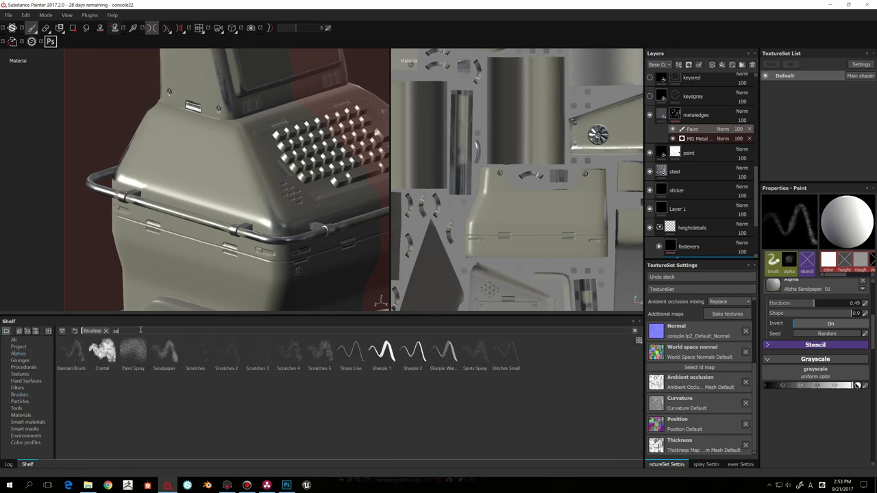
type("nd")
left_click(71, 352)
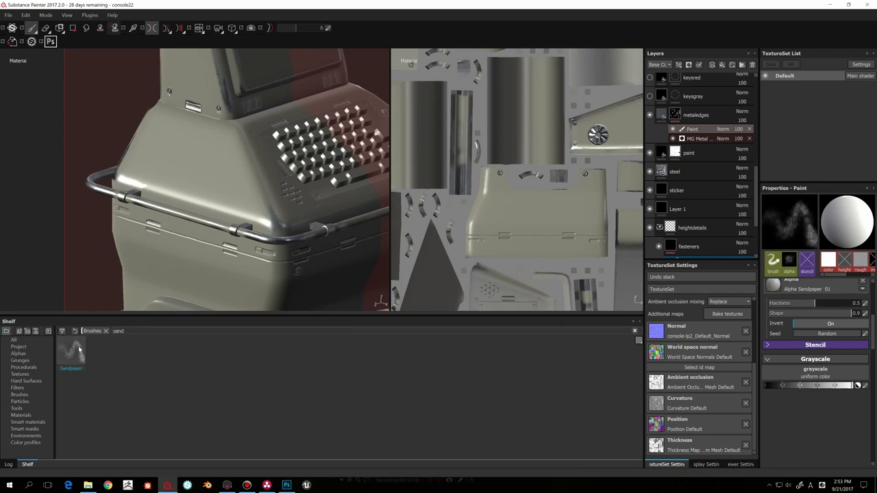
Step: Frame the console's front corner more closely and rotate the environment lighting across it
scroll(258, 200, "up", 1)
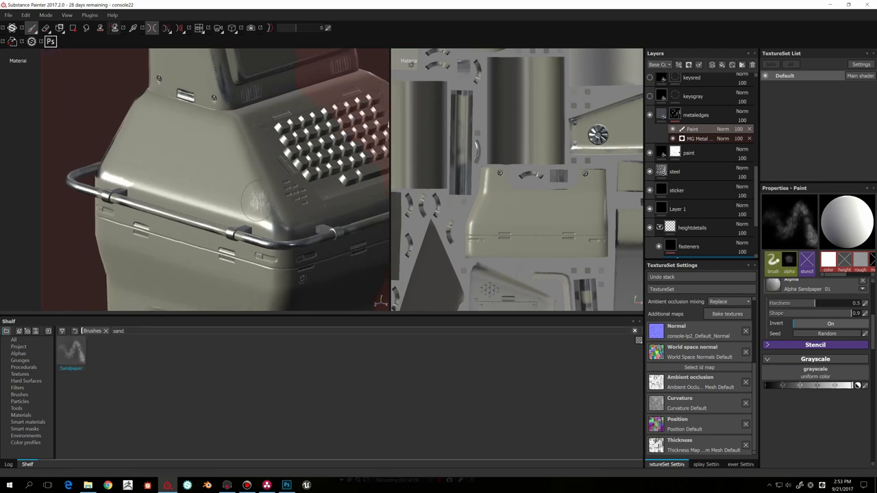
left_click_drag(257, 199, 269, 208, "alt")
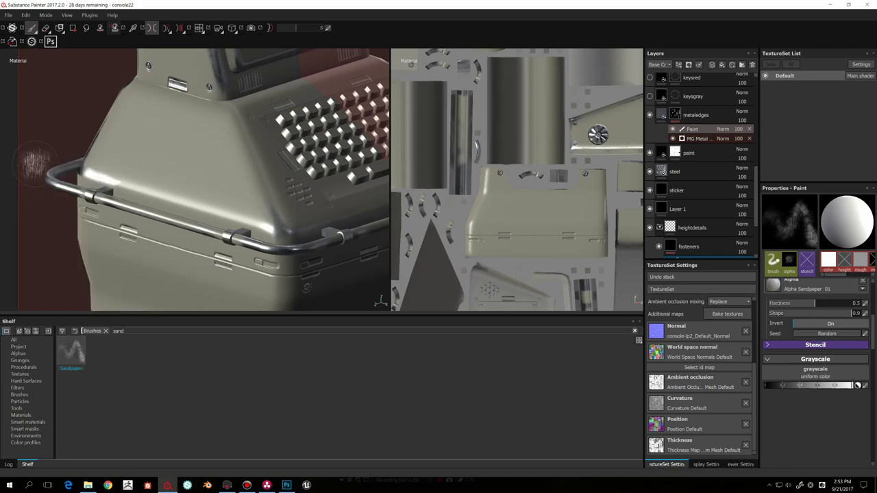
mouse_move(20, 198)
right_mouse_down("shift")
mouse_move(13, 200)
mouse_move(21, 202)
right_mouse_up("shift")
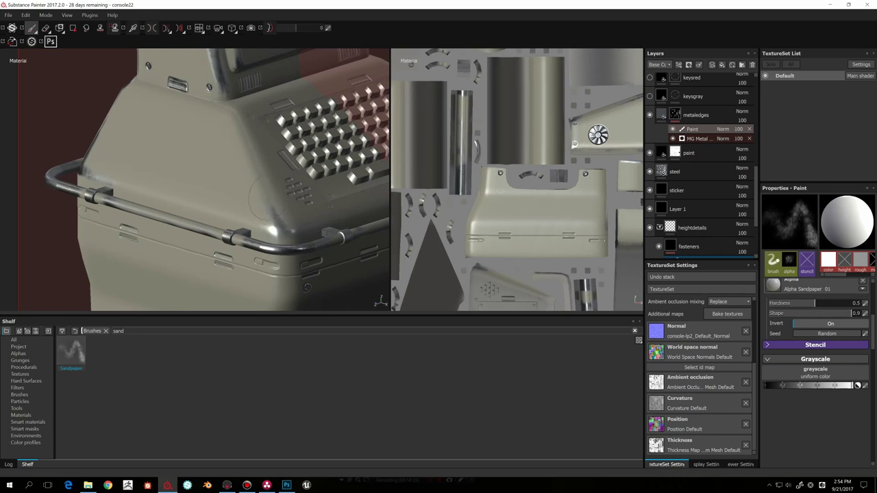
Step: Brush Sandpaper wear onto the console's front corner, switching between white and black to add and remove it
left_click_drag(269, 199, 266, 187)
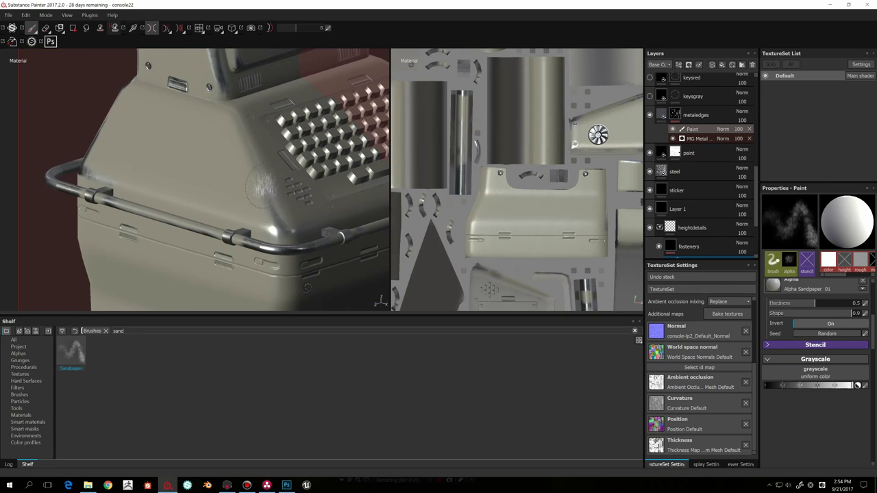
right_click_drag(268, 194, 295, 195, "shift")
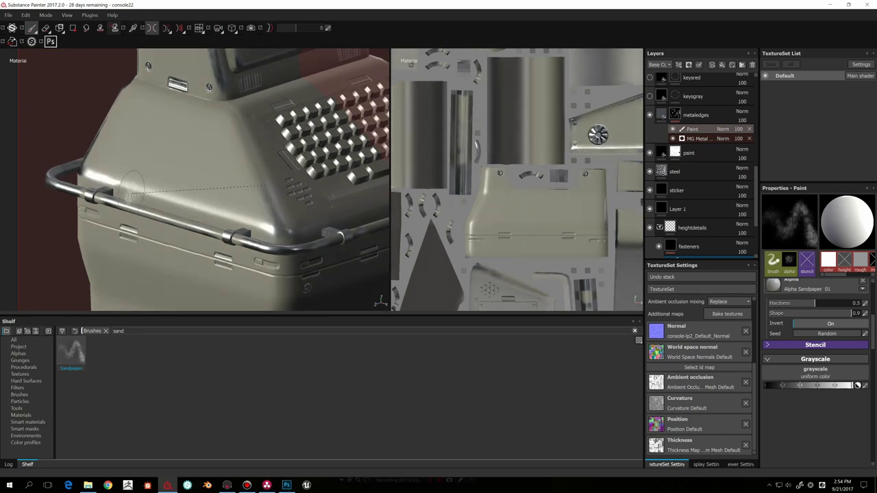
key("x")
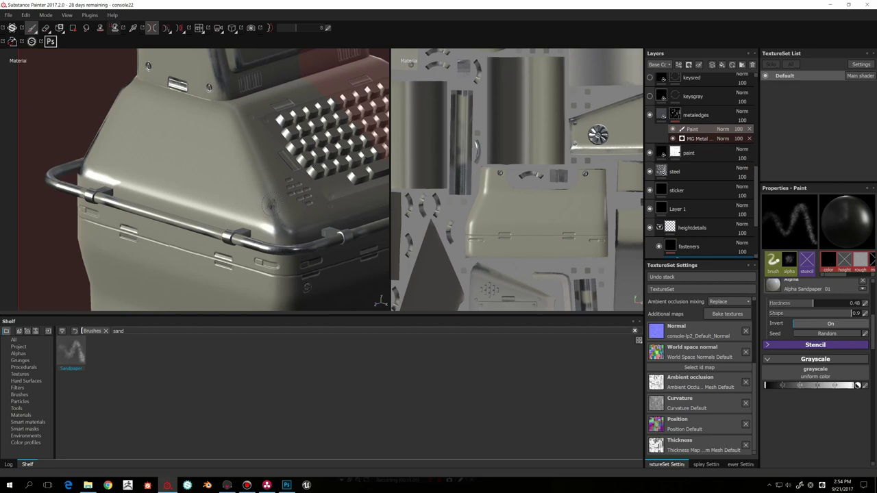
key("x")
key("x")
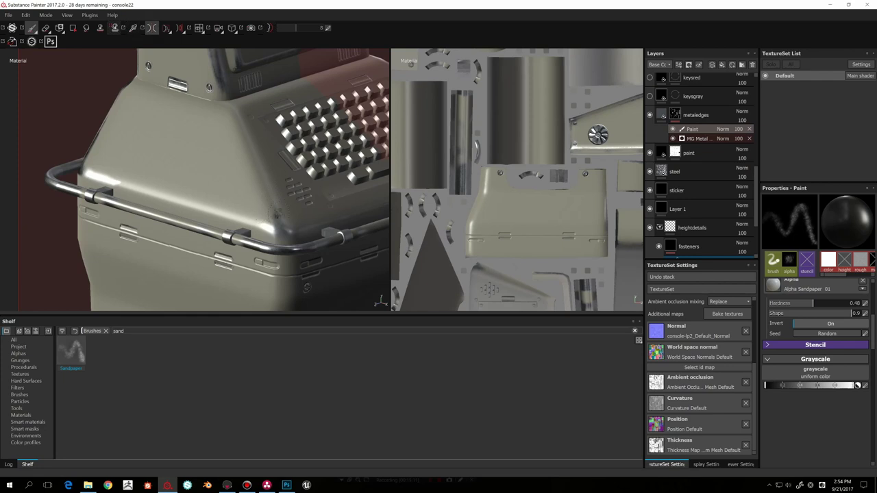
key("x")
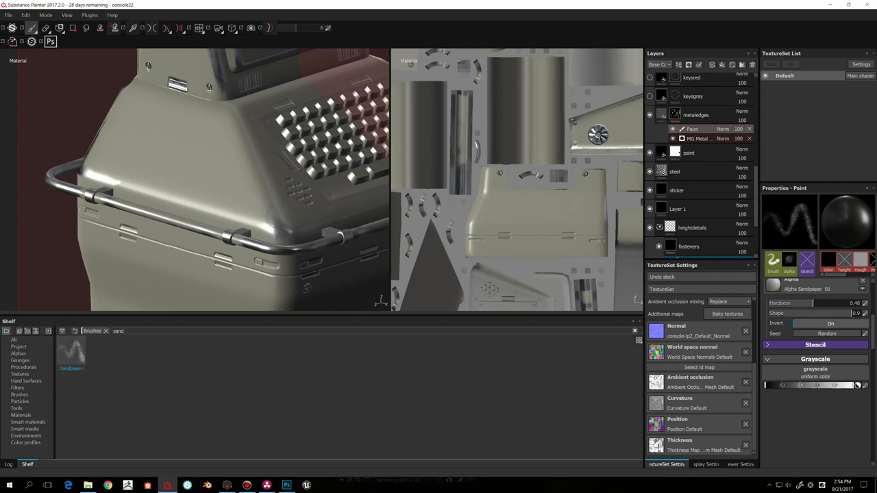
key("x")
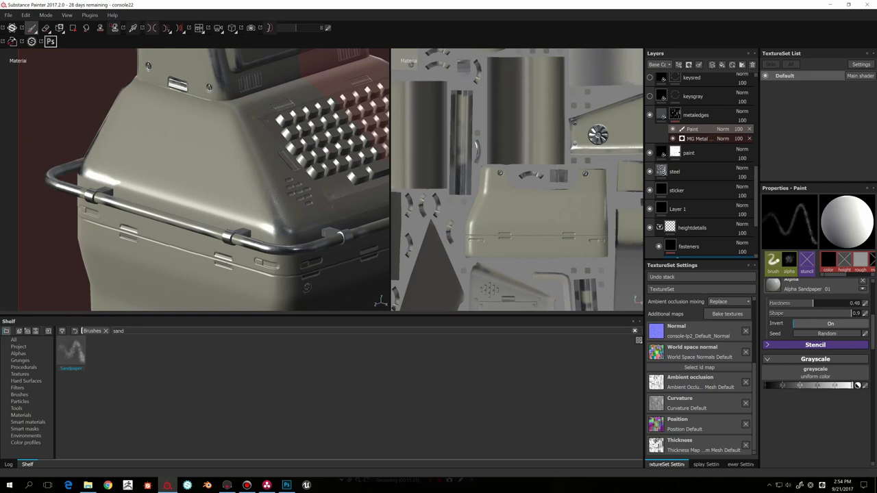
Step: Examine the edge wear on the whole console, from the keyboard and front corners up to the monitor housing
right_click_drag(341, 237, 298, 211, "alt")
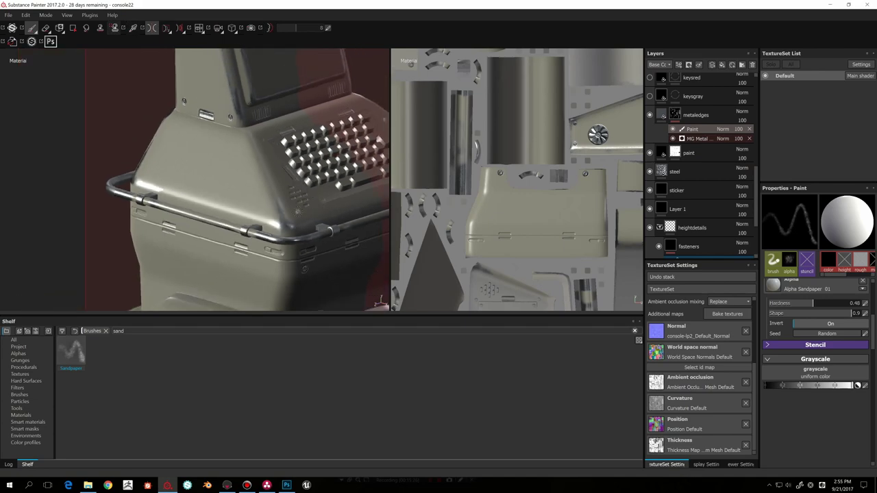
left_click_drag(304, 204, 216, 164, "alt")
right_click_drag(227, 164, 207, 163, "alt")
left_click_drag(217, 164, 264, 164, "alt")
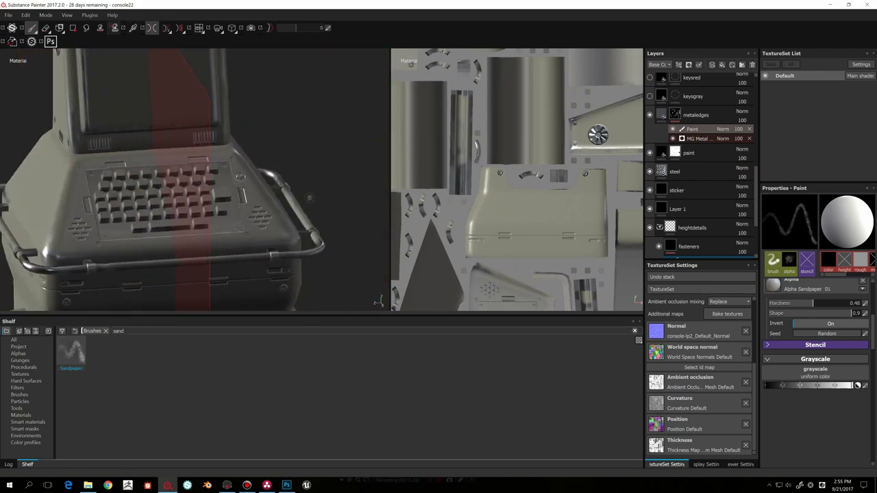
right_click_drag(226, 168, 257, 170, "alt")
middle_click_drag(258, 169, 272, 179, "alt")
right_click_drag(272, 179, 246, 180, "alt")
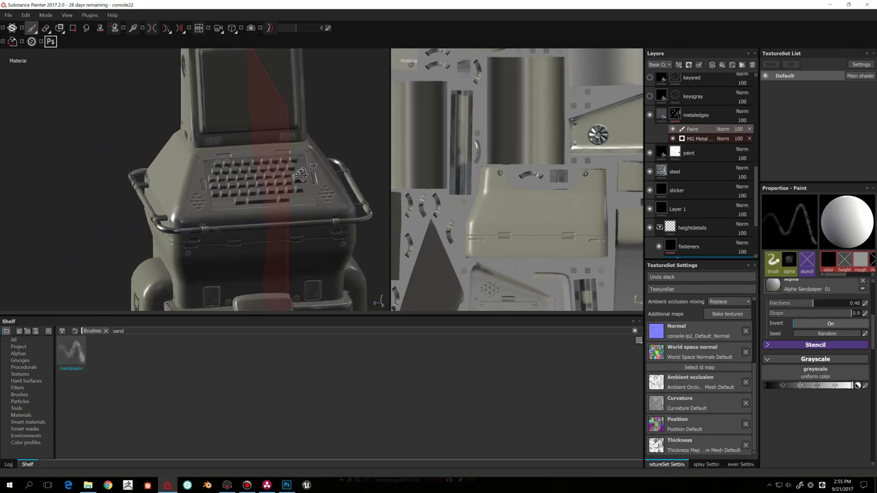
left_click_drag(336, 182, 297, 198, "alt")
middle_click_drag(297, 198, 291, 204, "alt")
mouse_move(291, 202)
left_mouse_down("alt")
mouse_move(364, 202)
mouse_move(293, 204)
mouse_move(306, 208)
left_mouse_up("alt")
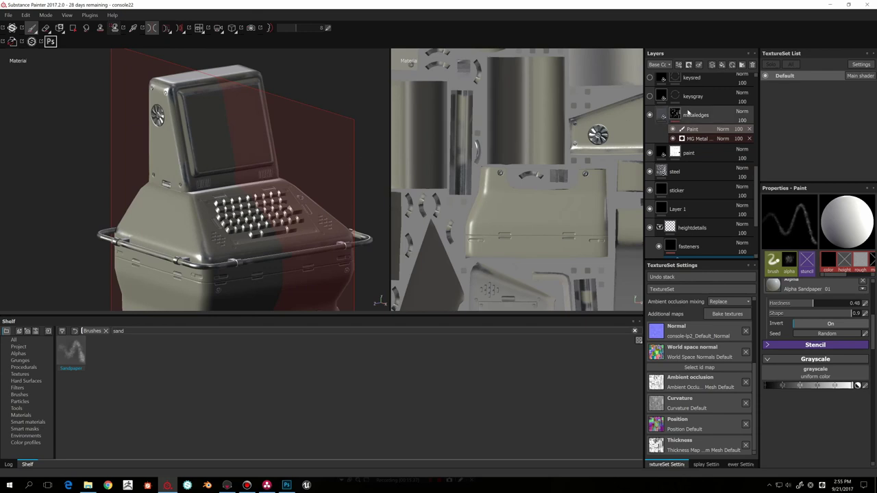
Step: Show the keysgray fill layer and raise its roughness, checking the keyboard from several angles
key("x")
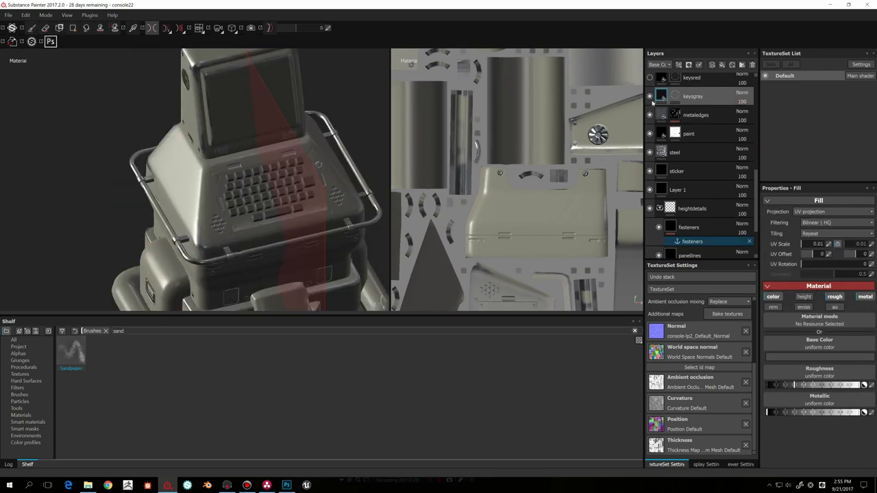
left_click_drag(339, 226, 314, 183, "alt")
scroll(267, 204, "up", 4)
middle_click_drag(314, 183, 305, 216, "alt")
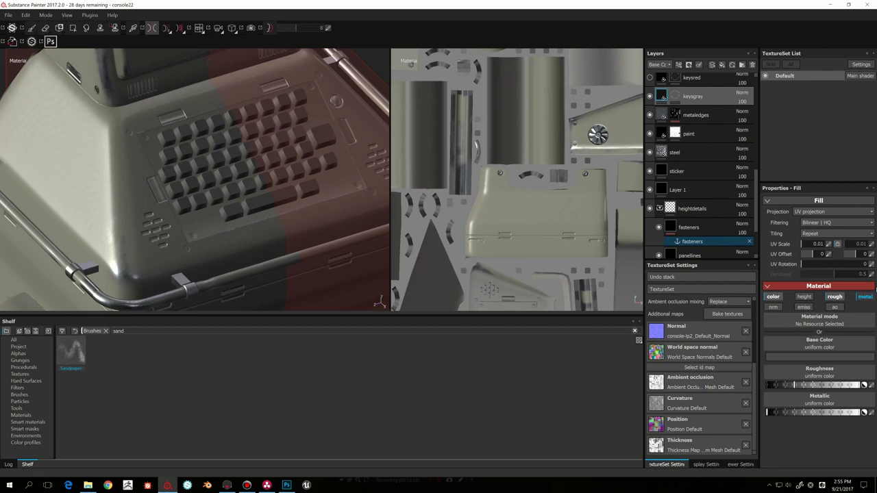
left_click(836, 299)
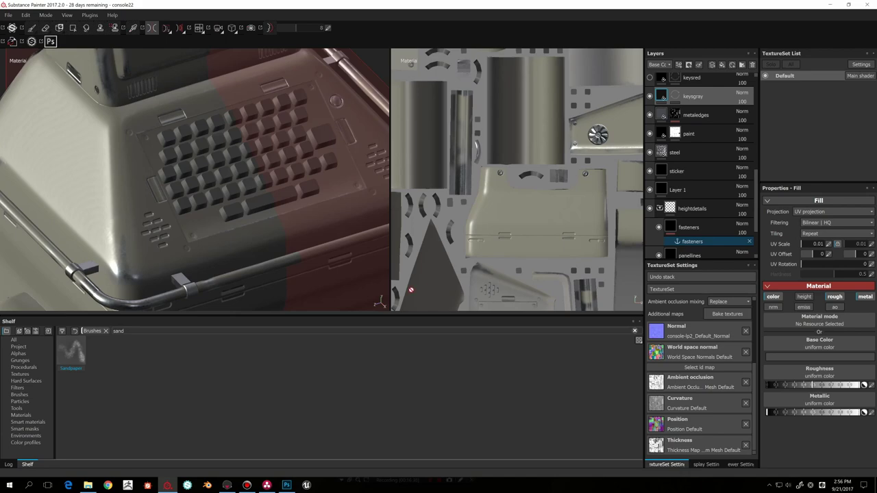
left_click_drag(308, 256, 349, 271, "alt")
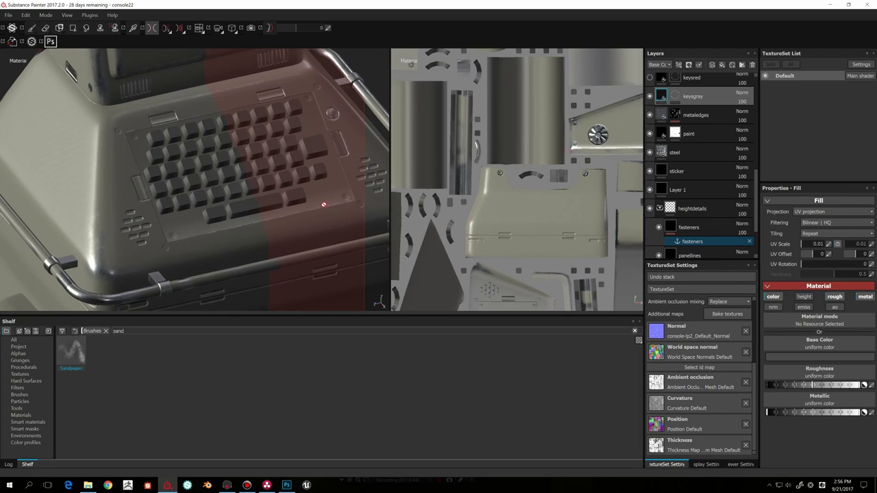
left_click_drag(324, 205, 311, 188, "alt")
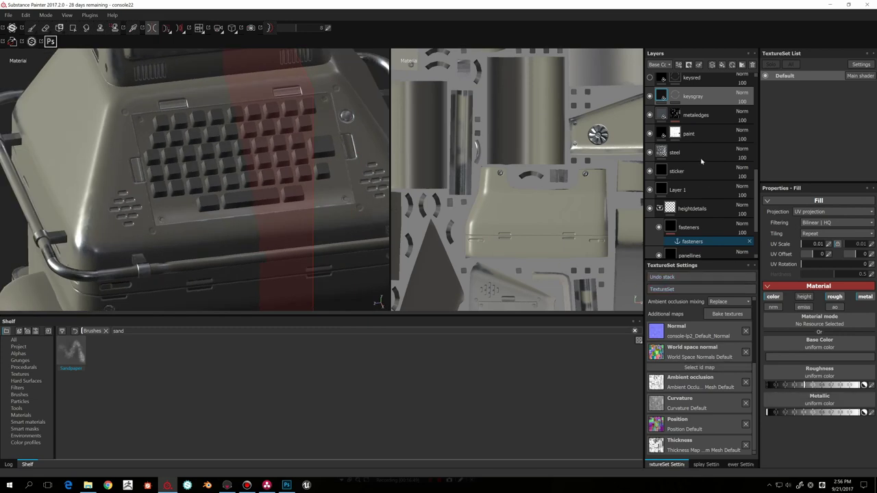
Step: Select the keysgray layer's mask and switch to Polygon Fill with the mesh fill mode
key("1")
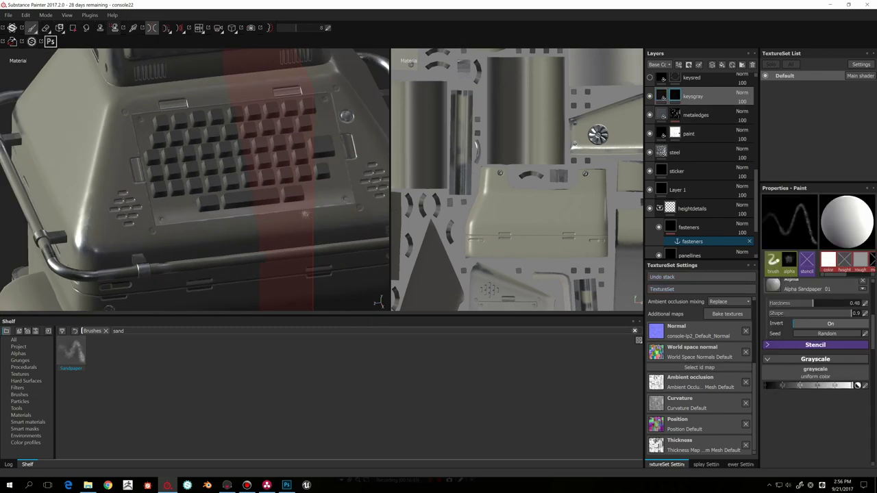
left_click_drag(306, 214, 298, 190, "alt")
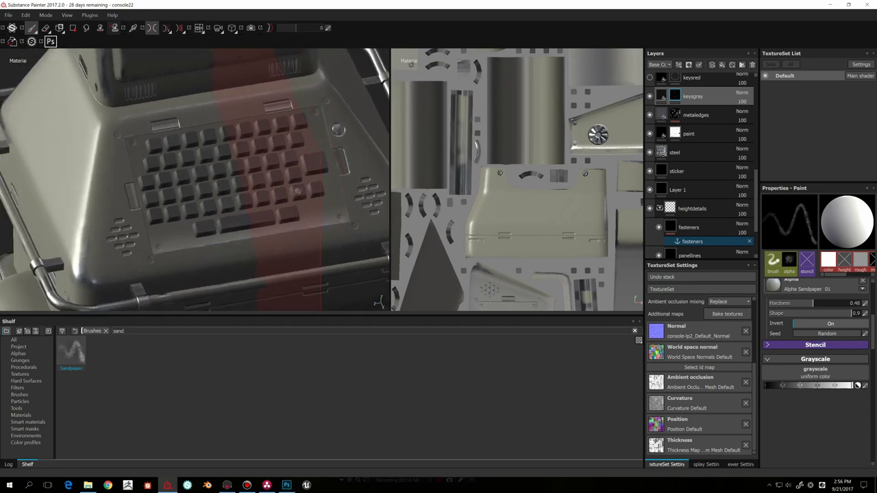
left_click(73, 28)
left_click(816, 200)
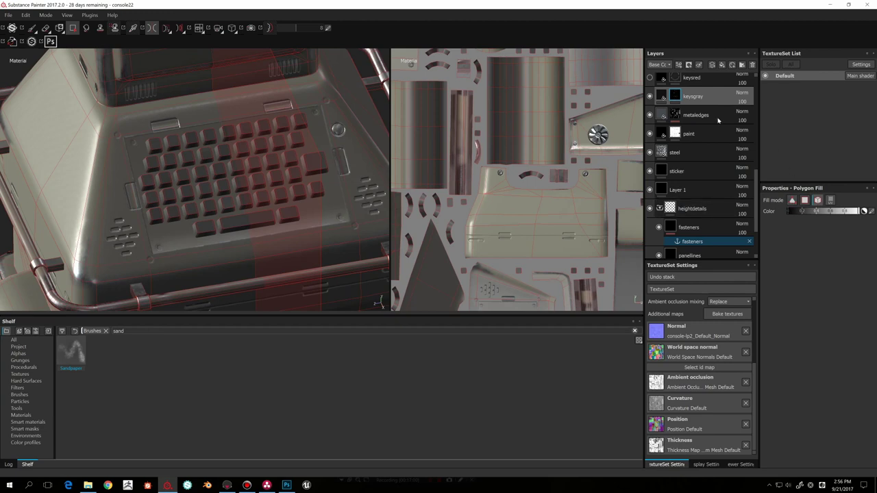
left_click(817, 200)
left_click_drag(288, 167, 306, 178, "alt")
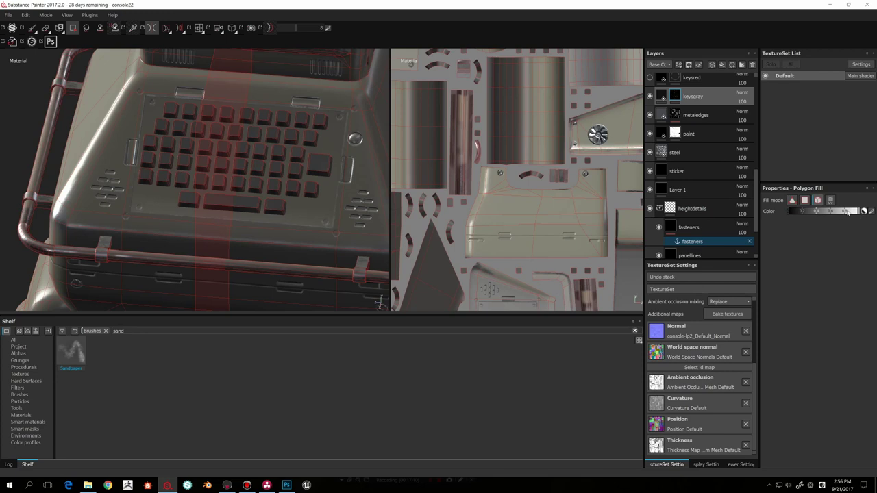
Step: Set the polygon fill colour to black and remove the large key from the keysgray mask
left_click_drag(847, 212, 826, 215)
left_click(831, 214)
left_click_drag(820, 218, 786, 217)
left_click_drag(315, 167, 311, 150, "alt")
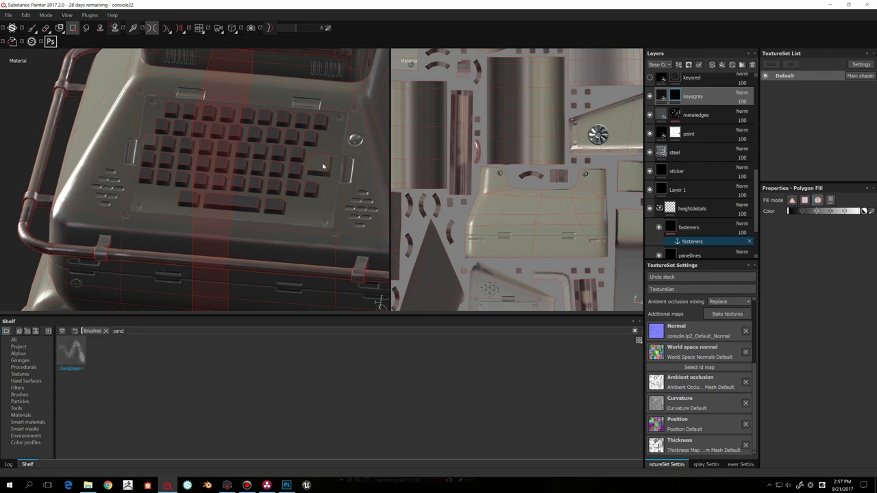
Step: Turn off symmetry and fill the large key back into the keysgray mask with white
key("l")
left_click(153, 27)
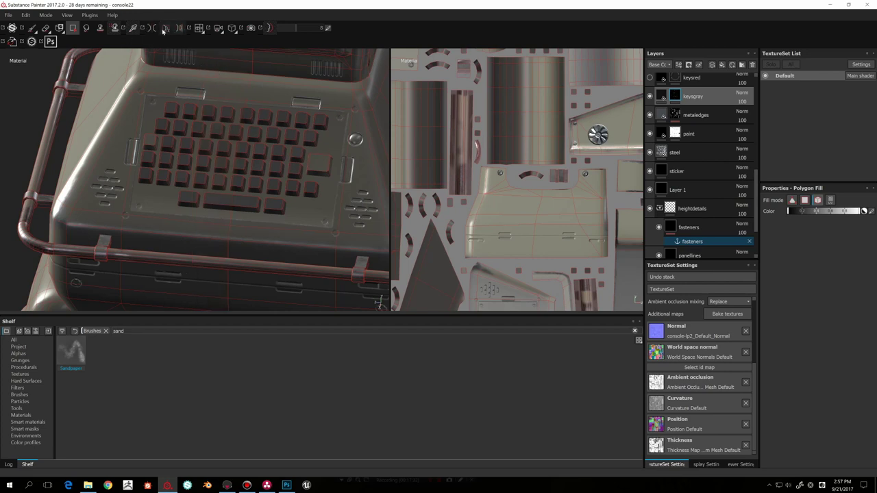
left_click_drag(287, 111, 308, 134, "alt")
left_click(330, 167)
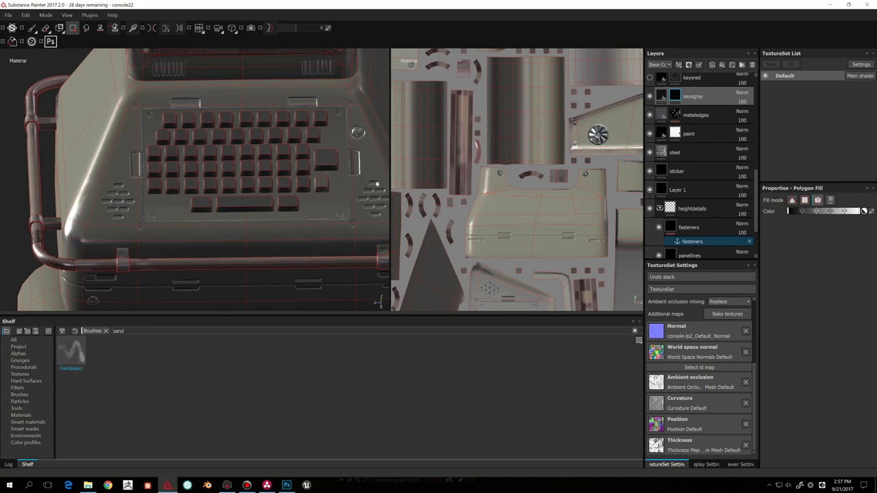
Step: Fill the small key at the end of the lowest letter row and the large key above it into the keysgray mask
left_click_drag(319, 179, 312, 171, "alt")
scroll(312, 172, "up", 6)
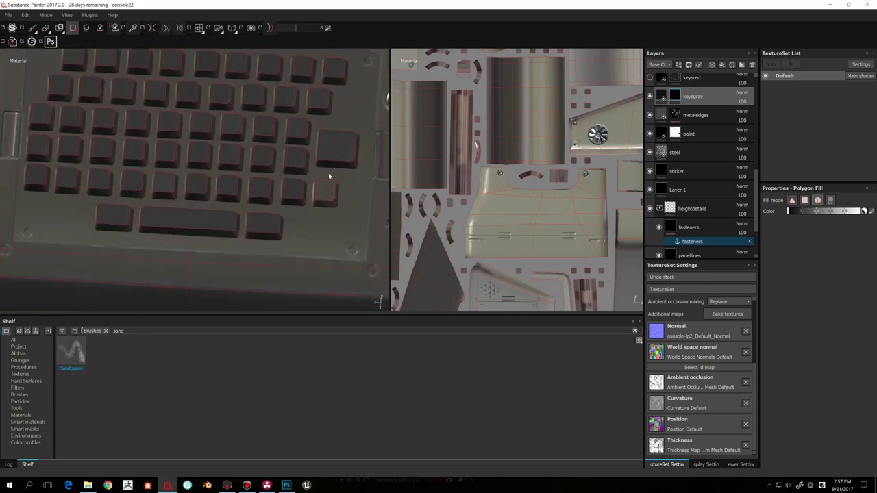
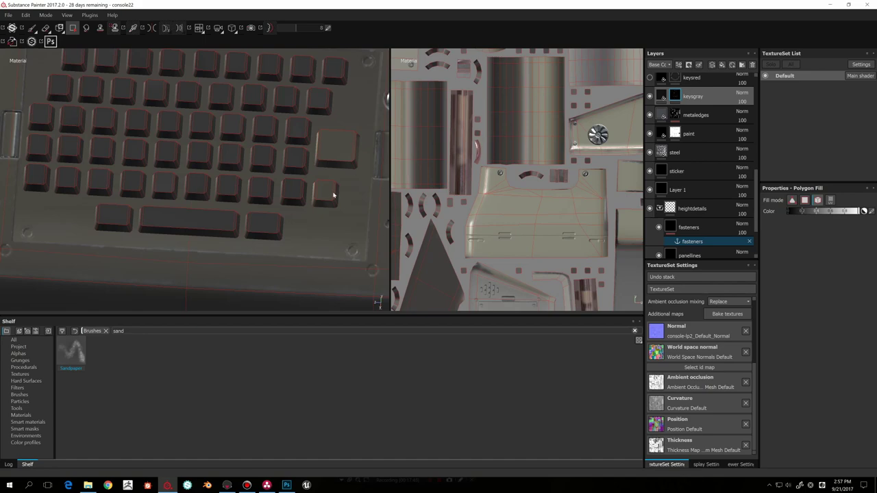
left_click(328, 185)
left_click(339, 151)
scroll(335, 159, "down", 2)
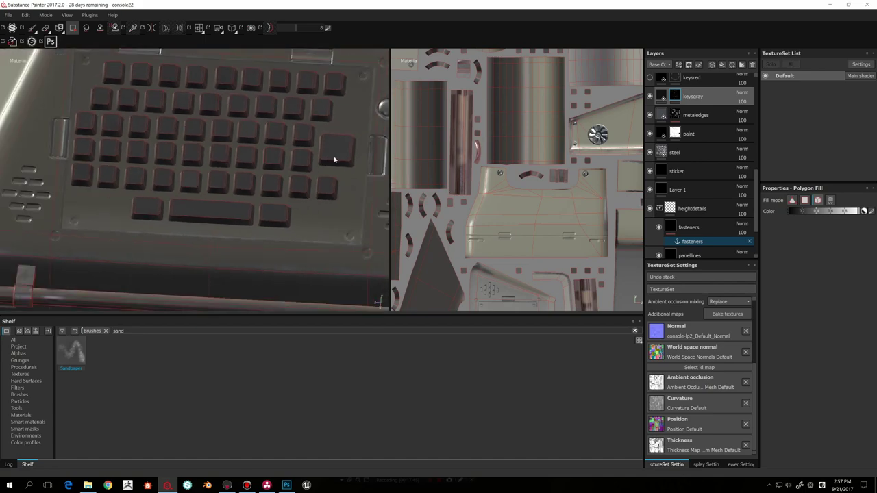
Step: Show the keysred layer and select its mask to demonstrate the red keys
left_click_drag(319, 165, 353, 153, "alt")
scroll(692, 164, "up", 3)
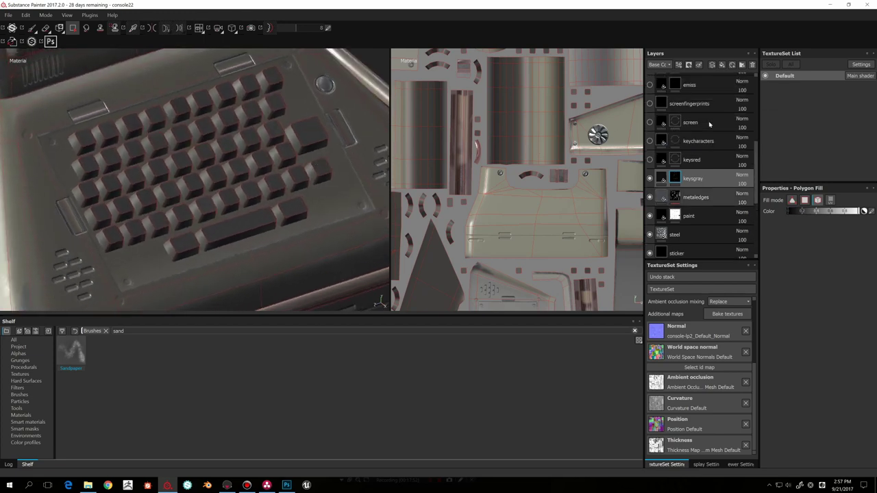
left_click(650, 160)
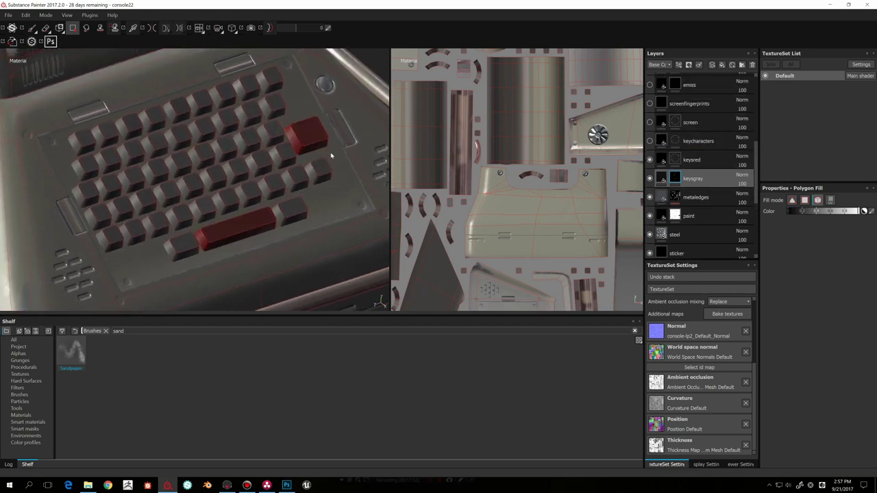
left_click_drag(331, 156, 350, 151, "alt")
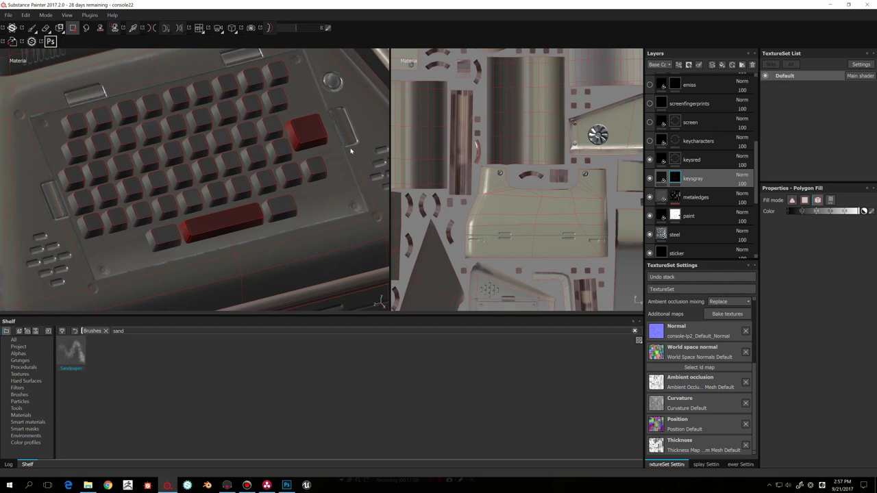
left_click(676, 167)
left_click_drag(313, 172, 532, 150, "alt")
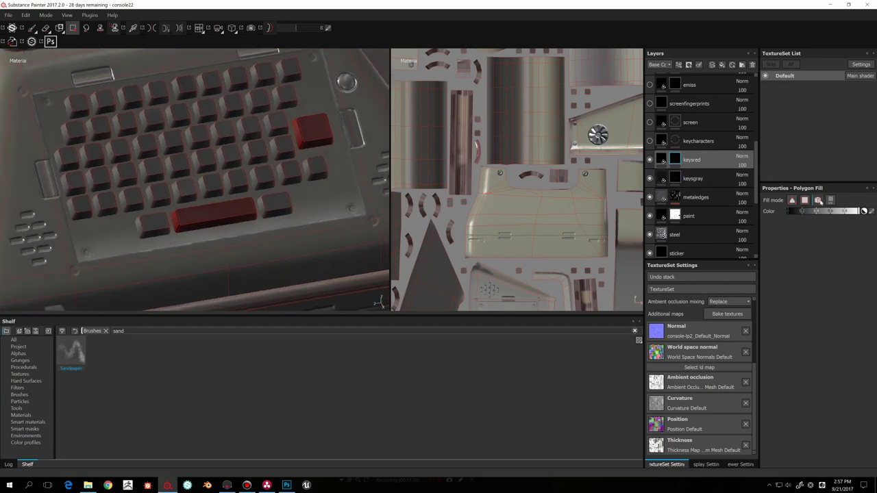
Step: Select the keycharacters layer and make it visible so the lettering shows on the keys
left_click(31, 27)
left_click(663, 142)
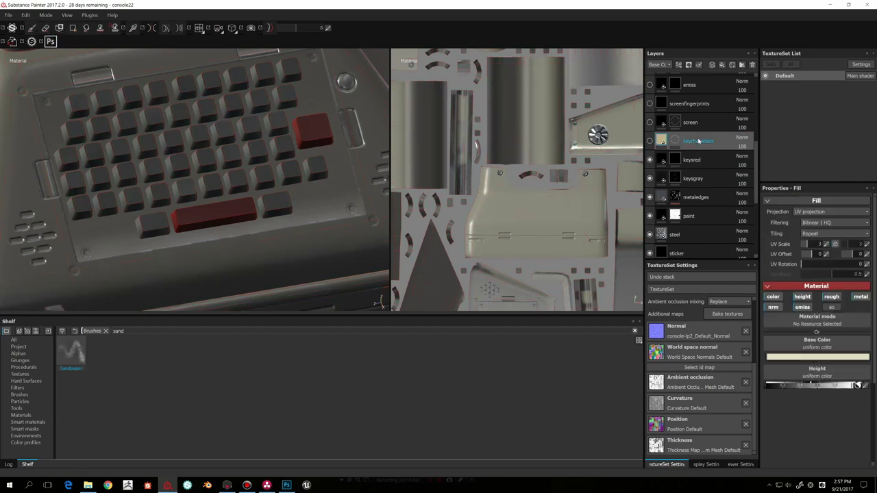
left_click(650, 141)
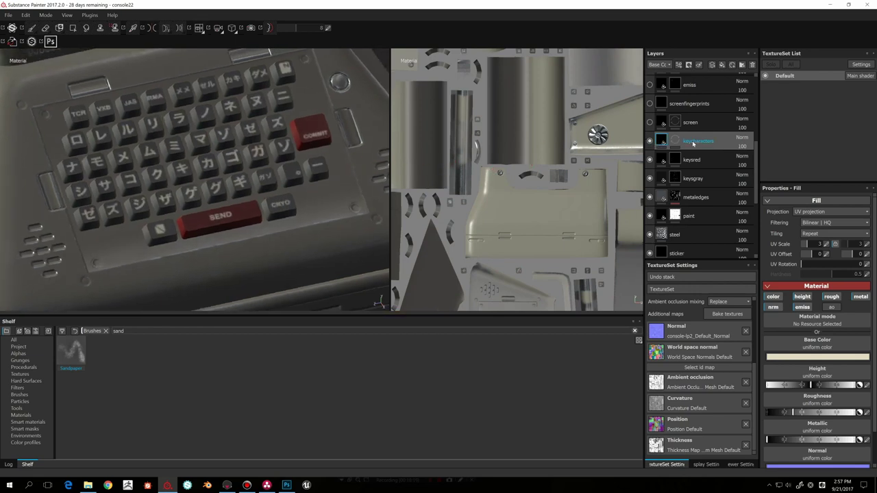
mouse_move(662, 140)
scroll(343, 209, "down", 3)
left_click_drag(342, 209, 377, 230, "alt")
scroll(334, 205, "up", 2)
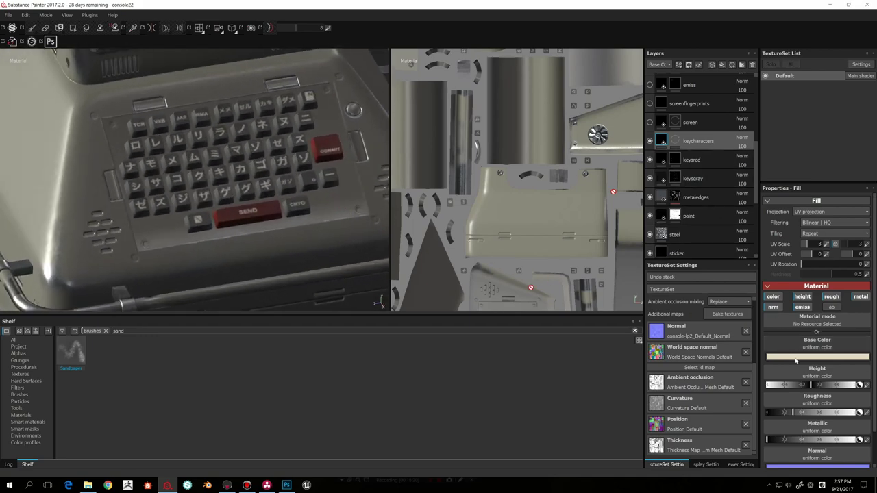
Step: Try stronger base colours on the keycharacters fill, return it to a pale cream, and select the layer's mask
left_click(781, 357)
left_click_drag(779, 361, 797, 356)
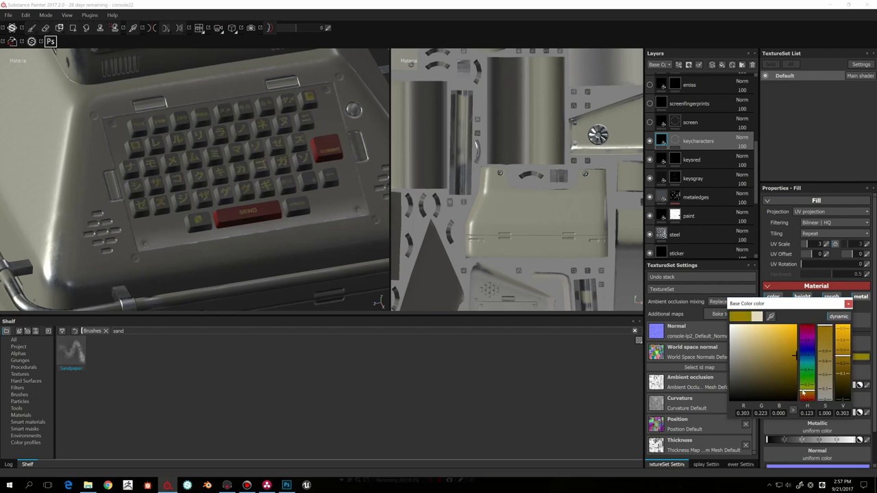
left_click_drag(805, 392, 806, 401)
left_click_drag(747, 357, 743, 337)
left_click_drag(810, 385, 811, 394)
left_click(654, 272)
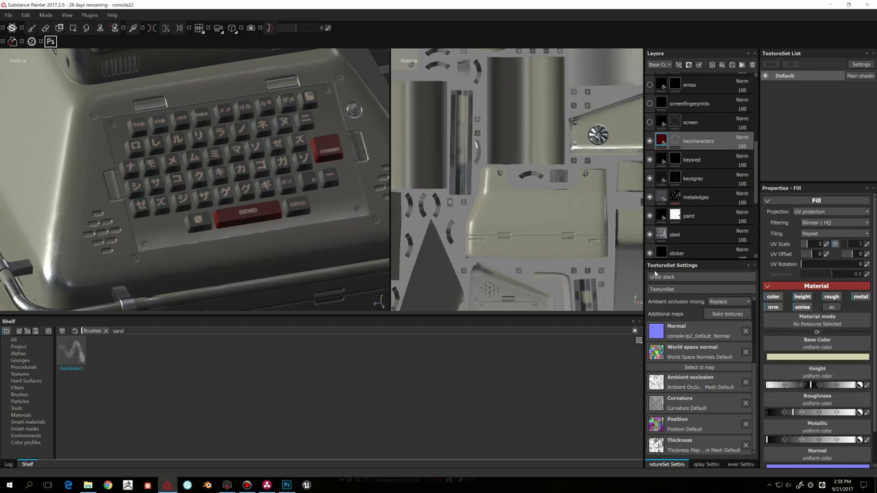
left_click(675, 140)
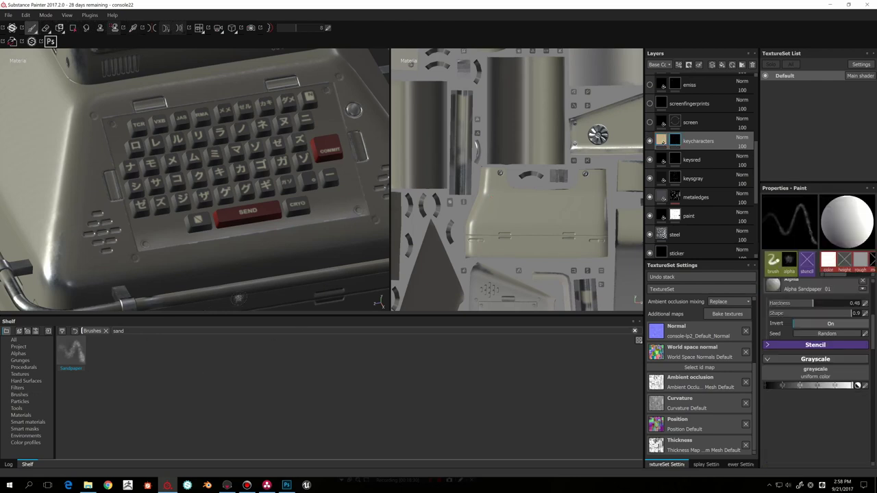
Step: List the alphas in the shelf and look through the thumbnails available for stamping onto the keys
left_click_drag(321, 228, 307, 228, "alt")
middle_click_drag(306, 228, 288, 255, "alt")
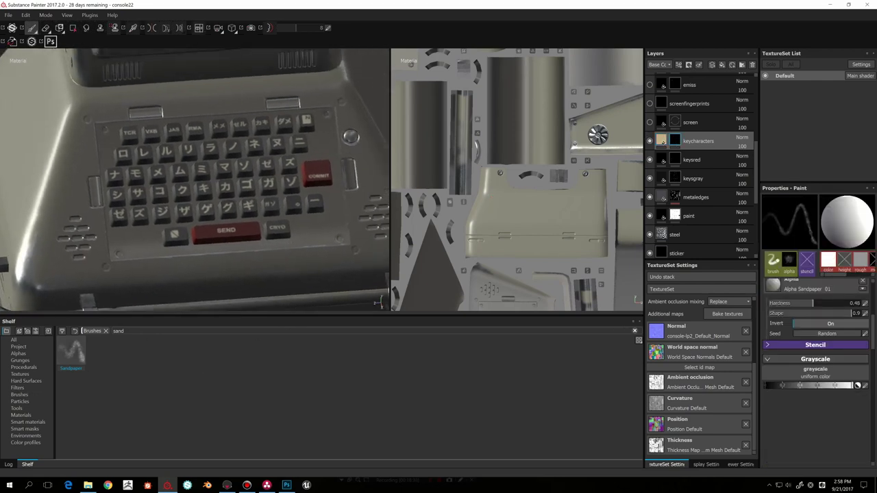
left_click(17, 354)
scroll(244, 387, "down", 2)
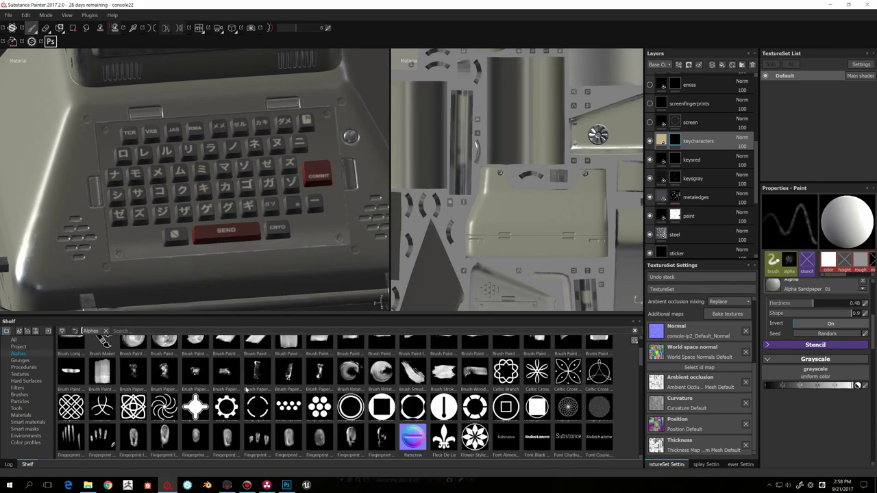
scroll(243, 388, "up", 2)
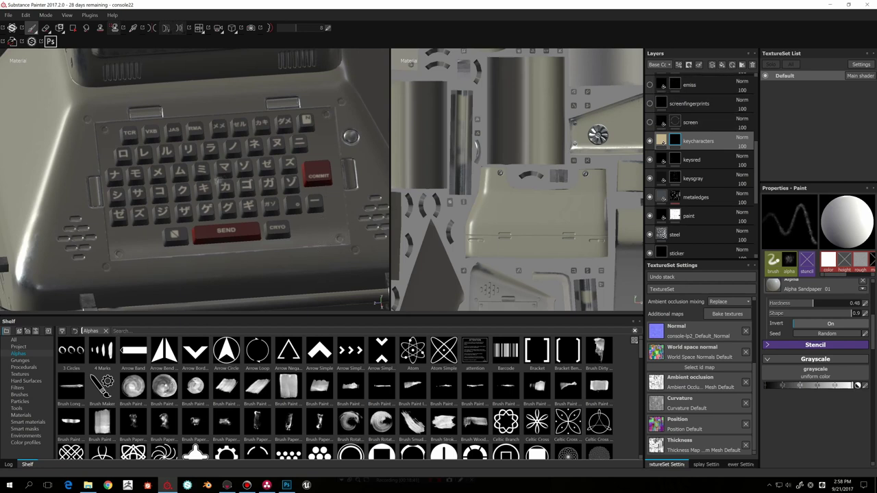
Step: Make the screen layer visible, inspect its fill on the monitor, and select the layer's mask
middle_click_drag(228, 161, 245, 198, "alt")
scroll(248, 199, "down", 3)
middle_click_drag(267, 156, 270, 200, "alt")
left_click_drag(270, 199, 273, 209, "alt")
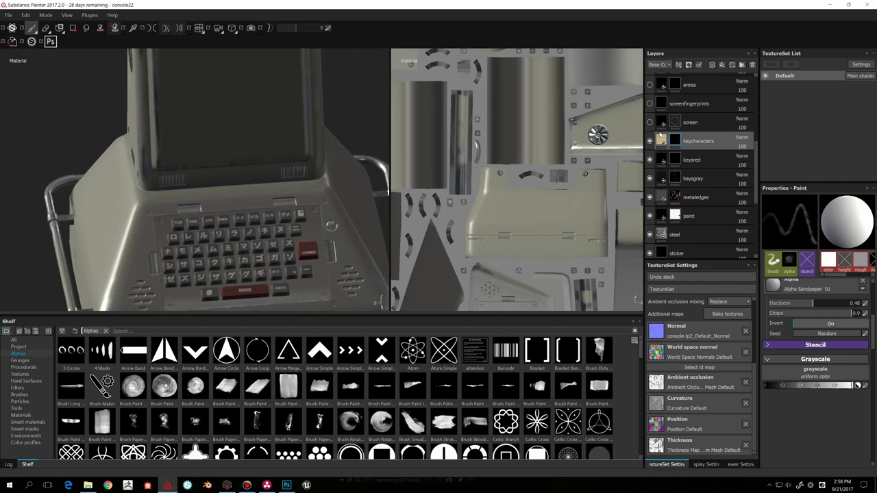
left_click(649, 121)
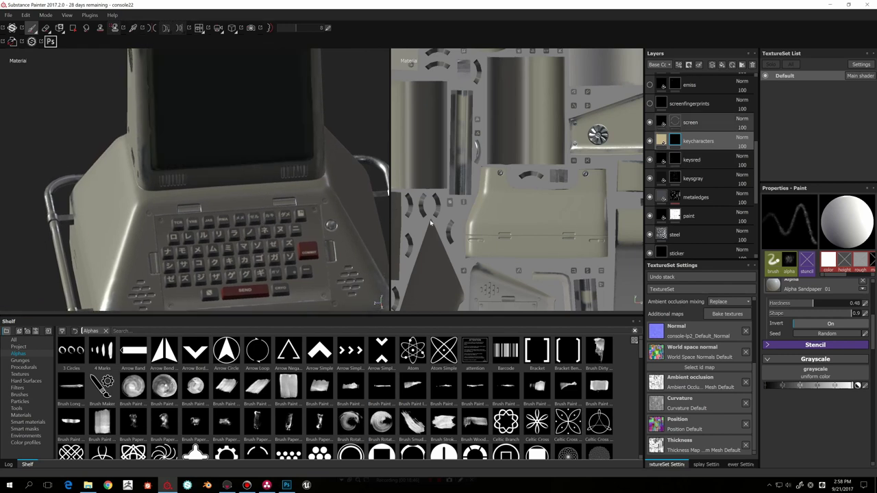
left_click(662, 122)
middle_click_drag(313, 187, 312, 237, "alt")
left_click_drag(312, 237, 311, 206, "alt")
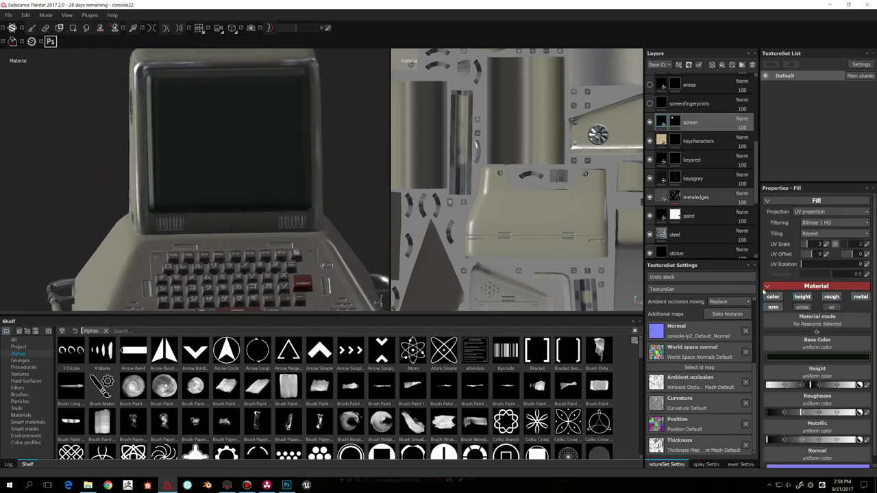
left_click(674, 122)
key("1")
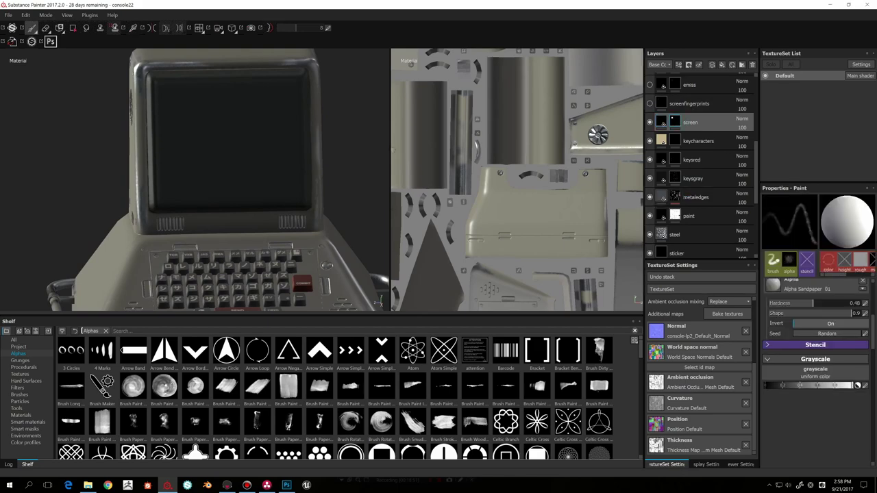
Step: Make the screenfingerprints layer visible and examine the monitor glass from both sides for smudges
middle_click_drag(286, 165, 291, 190, "alt")
mouse_move(292, 187)
left_mouse_down("alt")
mouse_move(325, 184)
mouse_move(322, 195)
mouse_move(319, 172)
mouse_move(336, 160)
mouse_move(277, 185)
left_mouse_up("alt")
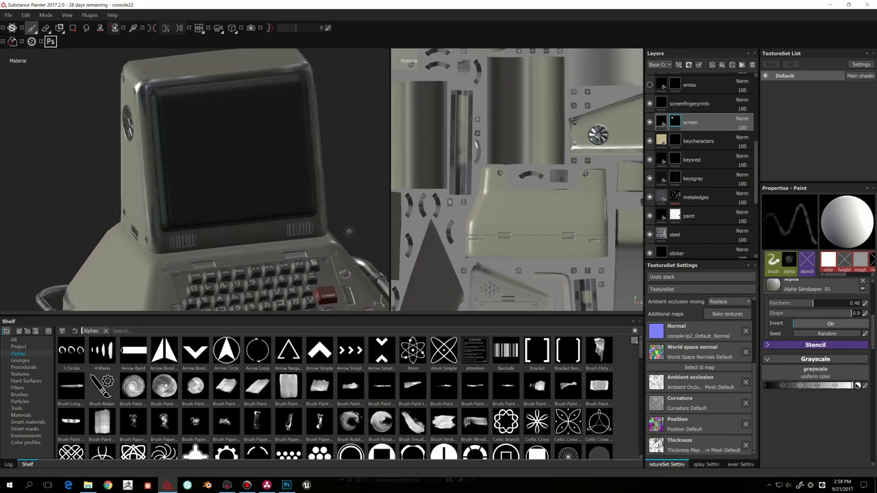
left_click_drag(390, 218, 333, 202, "alt")
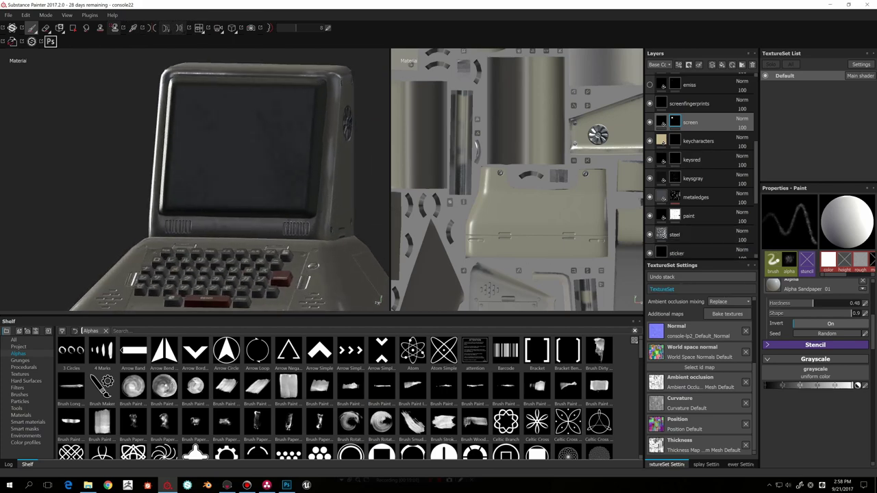
left_click_drag(339, 187, 322, 180, "alt")
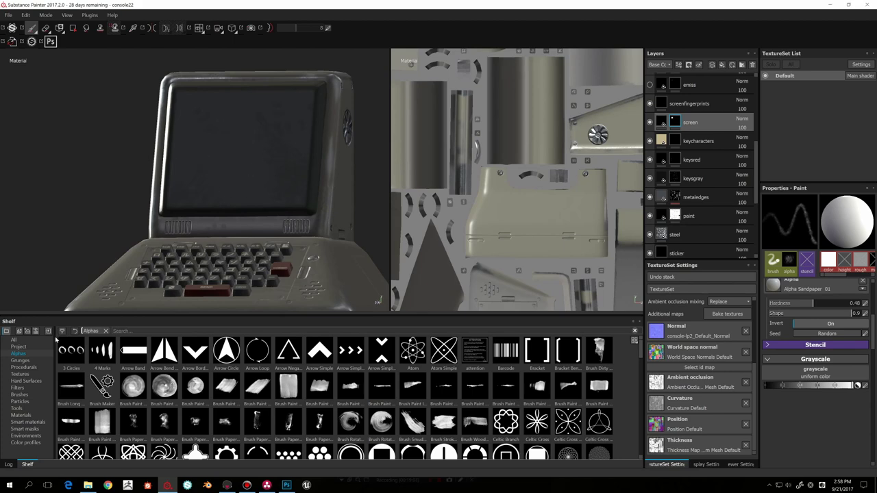
Step: Search the shelf's alphas for "hand", then return to the full alphas list
scroll(268, 397, "down", 10)
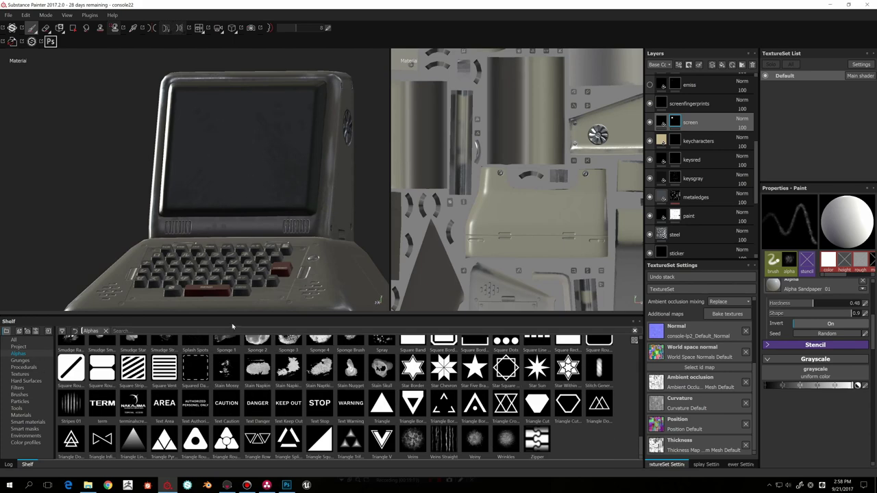
left_click(204, 331)
type("hand")
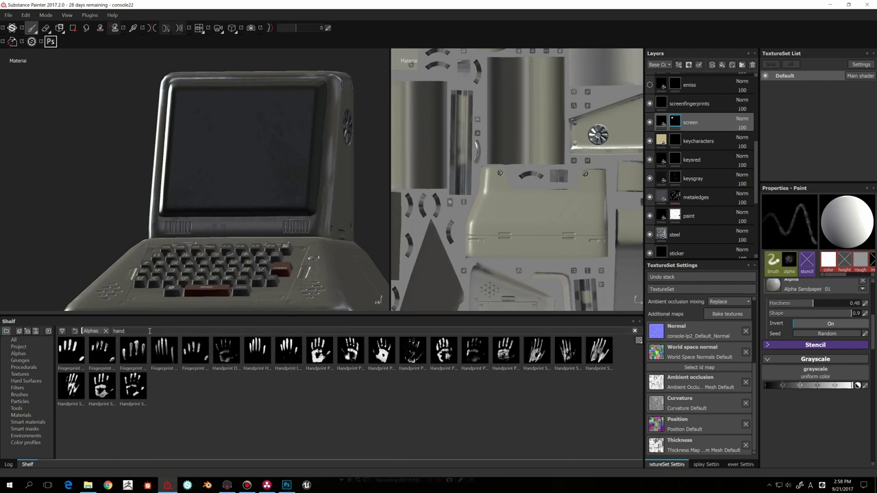
left_click(18, 353)
Step: Examine the whole console and its screen reflections from several angles and distances
scroll(259, 243, "up", 3)
scroll(253, 238, "down", 3)
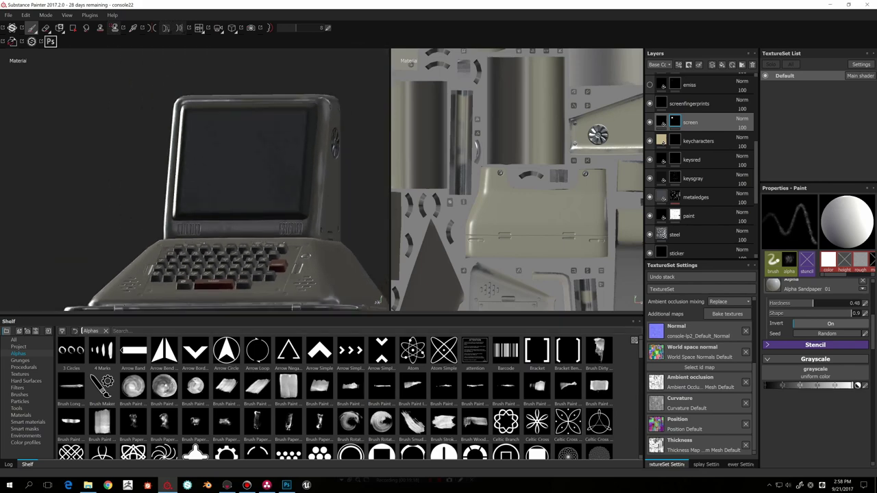
left_click_drag(252, 238, 313, 242, "alt")
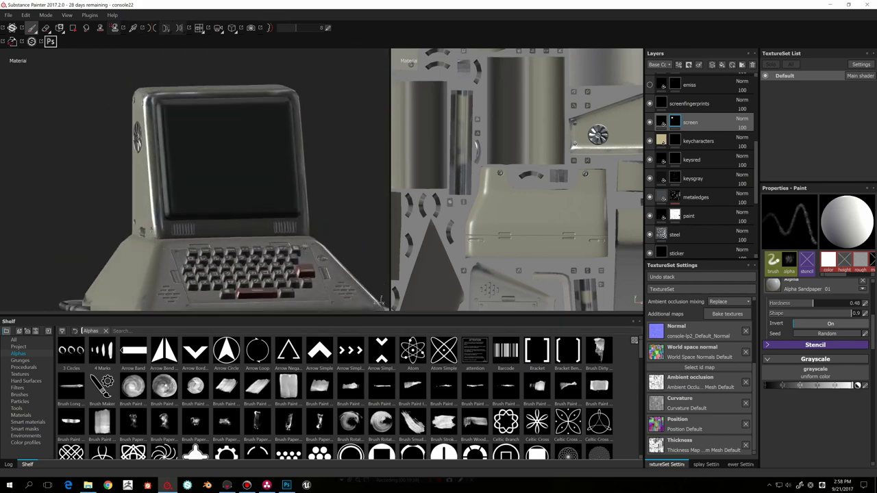
scroll(311, 246, "up", 1)
scroll(310, 248, "down", 6)
scroll(308, 249, "down", 1)
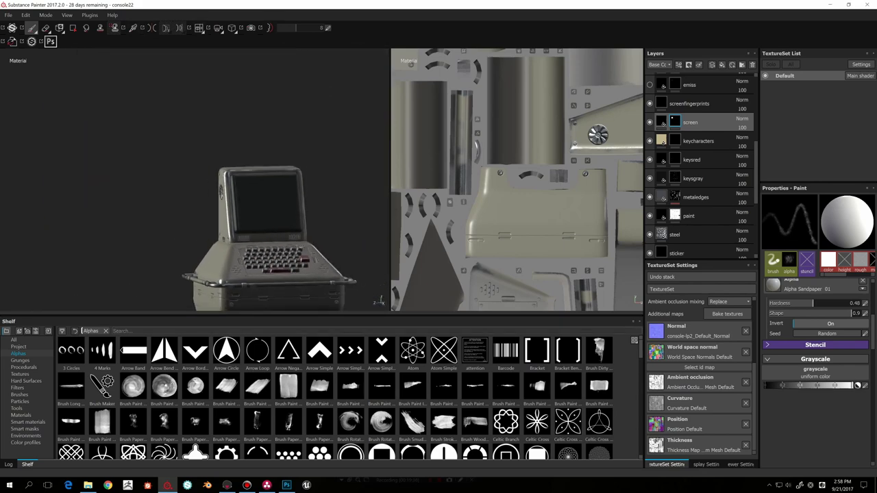
middle_click_drag(308, 249, 303, 217, "alt")
left_click_drag(303, 216, 278, 209, "alt")
scroll(316, 229, "down", 3)
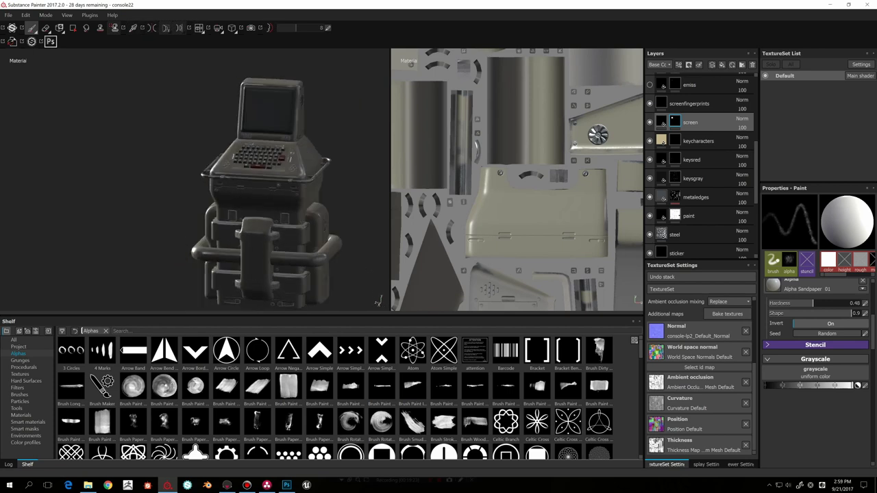
middle_click_drag(278, 185, 278, 225, "alt")
left_click_drag(278, 225, 291, 234, "alt")
mouse_move(292, 235)
middle_mouse_down("alt")
mouse_move(286, 220)
mouse_move(294, 243)
middle_mouse_up("alt")
scroll(287, 220, "up", 2)
left_click_drag(295, 242, 237, 229, "alt")
scroll(295, 242, "up", 4)
middle_click_drag(237, 229, 224, 285, "alt")
left_click_drag(251, 237, 256, 232, "alt")
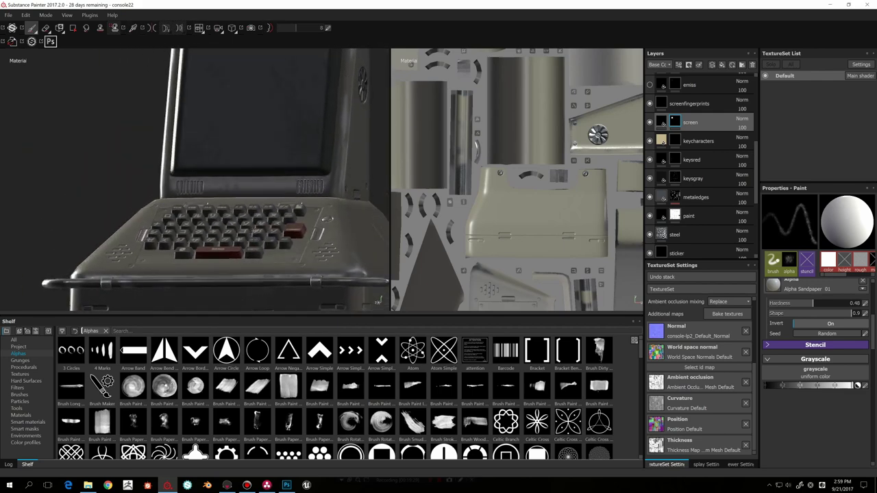
left_click_drag(191, 149, 235, 174, "alt")
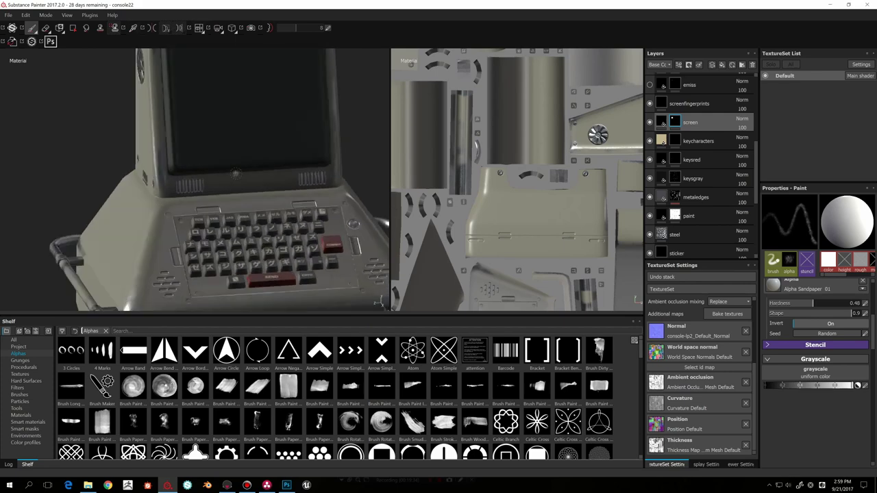
scroll(300, 214, "down", 2)
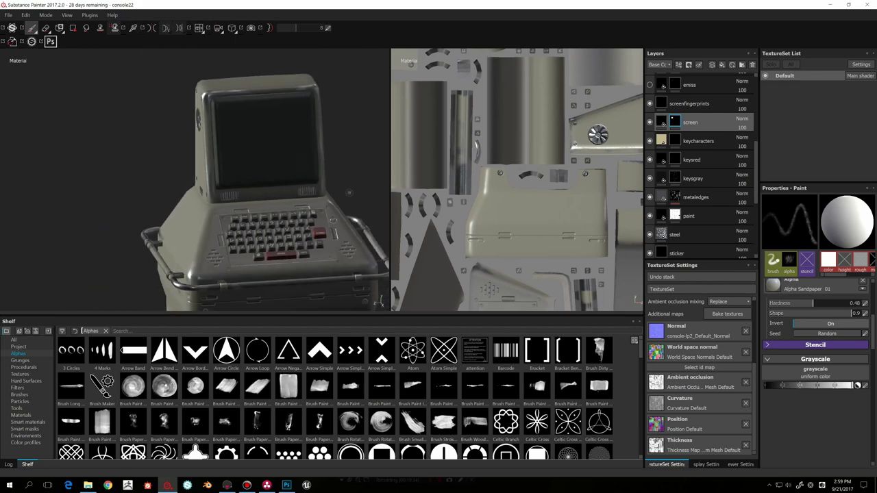
left_click_drag(300, 212, 334, 210, "alt")
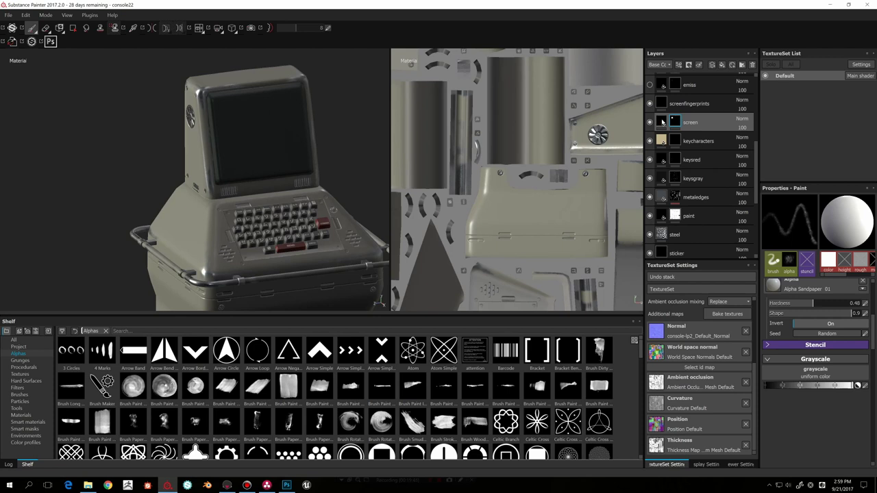
Step: Check the screen layer's fill properties, then select the screenfingerprints layer
left_click(661, 121)
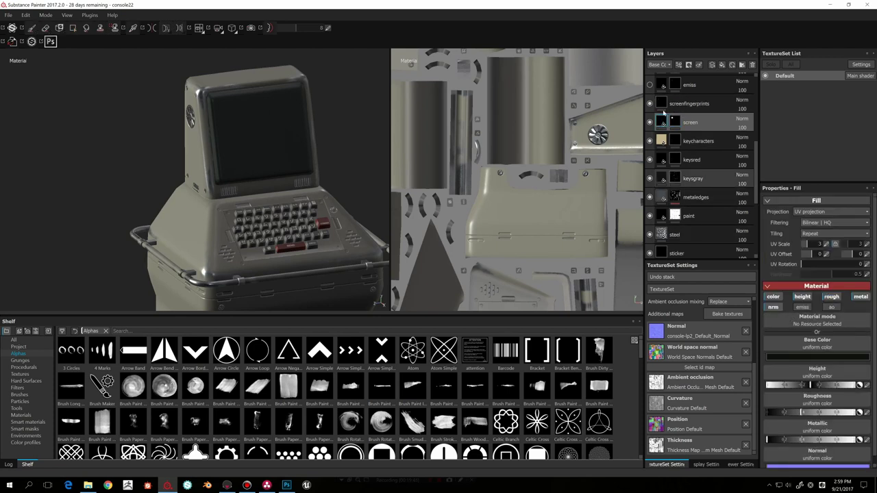
left_click(661, 103)
scroll(685, 137, "up", 3)
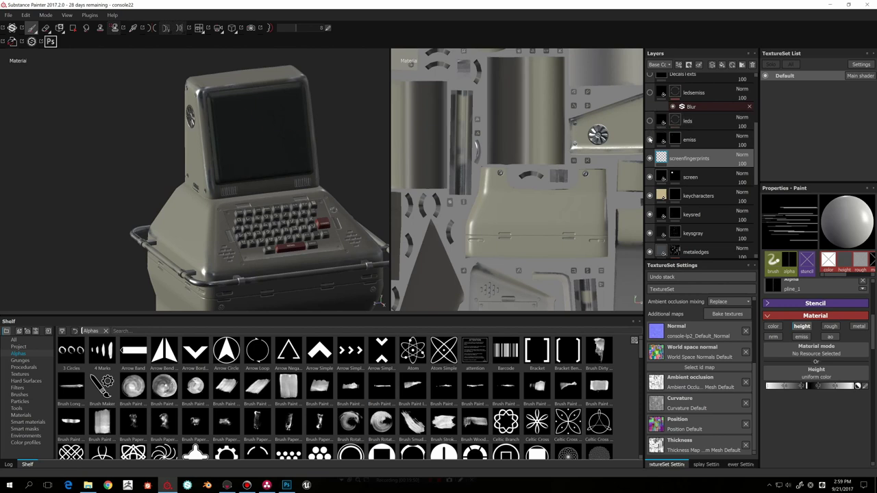
Step: Make the emiss layer visible so the terminal logo lights up on the monitor, and select its mask
left_click(649, 140)
left_click_drag(343, 178, 329, 177, "alt")
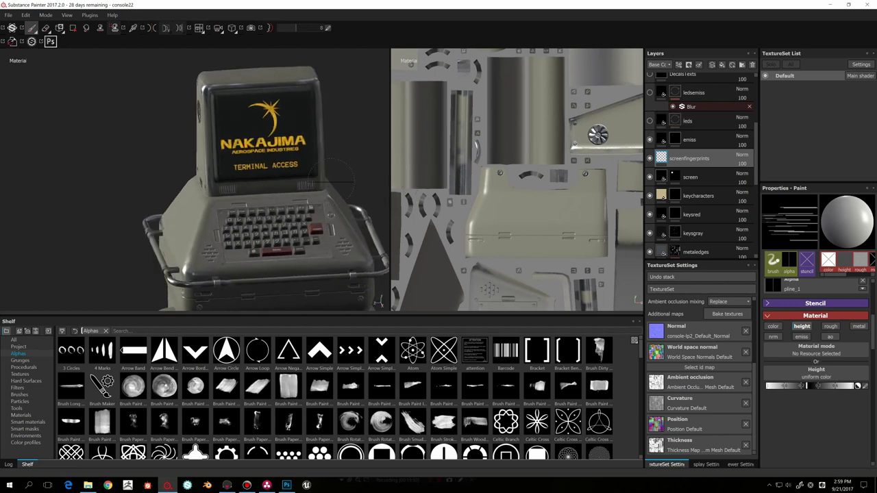
middle_click_drag(411, 158, 370, 162, "alt")
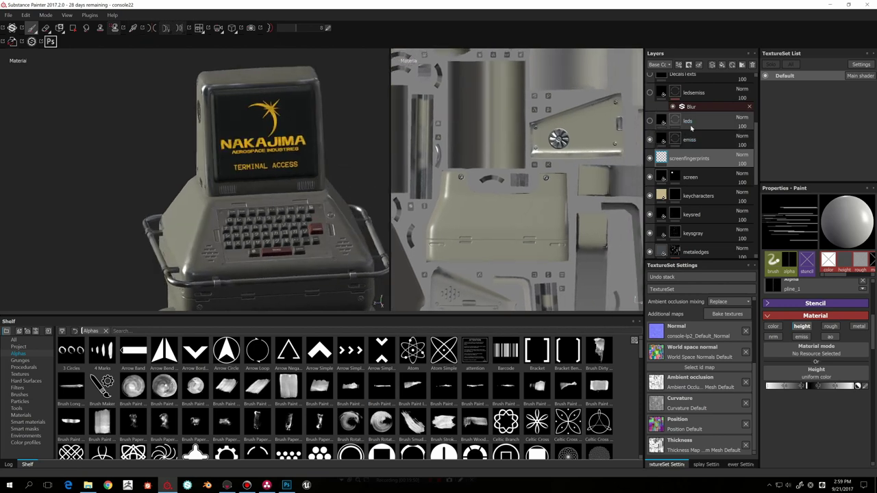
left_click(676, 138)
left_click_drag(340, 148, 315, 152, "alt")
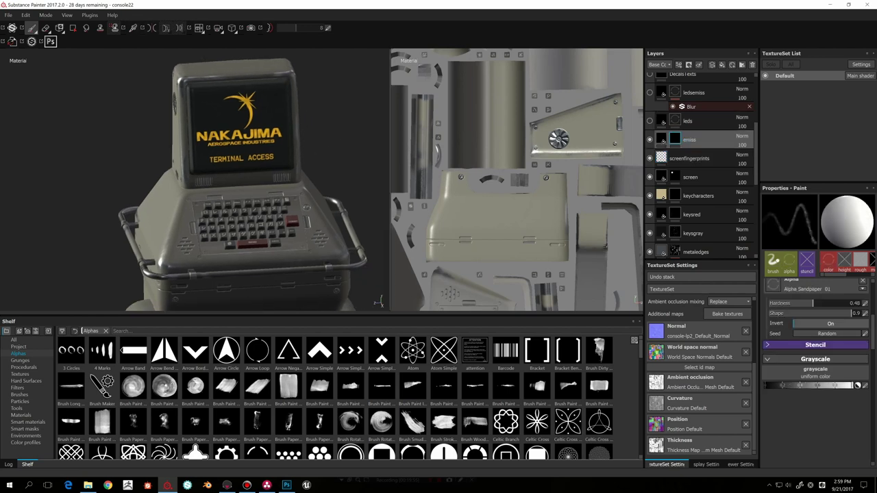
Step: Select the emiss layer's fill and review its emissive channel against the texture set's channel list
scroll(755, 329, "up", 3)
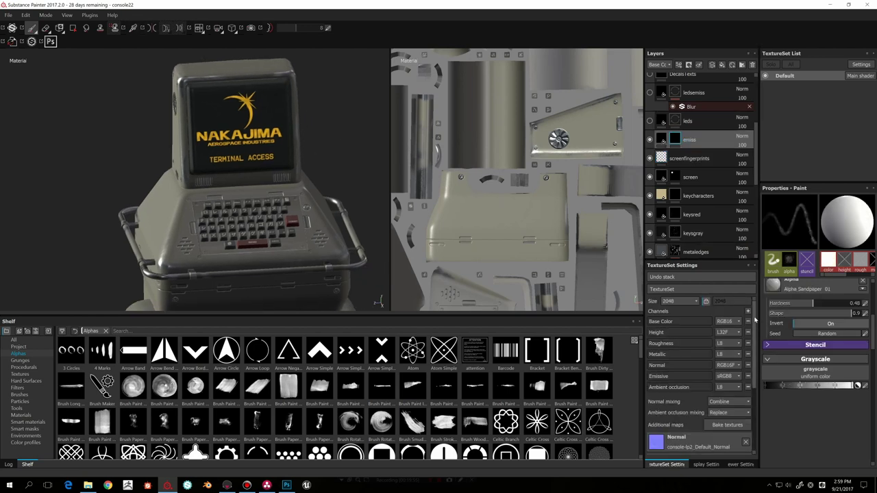
left_click(661, 139)
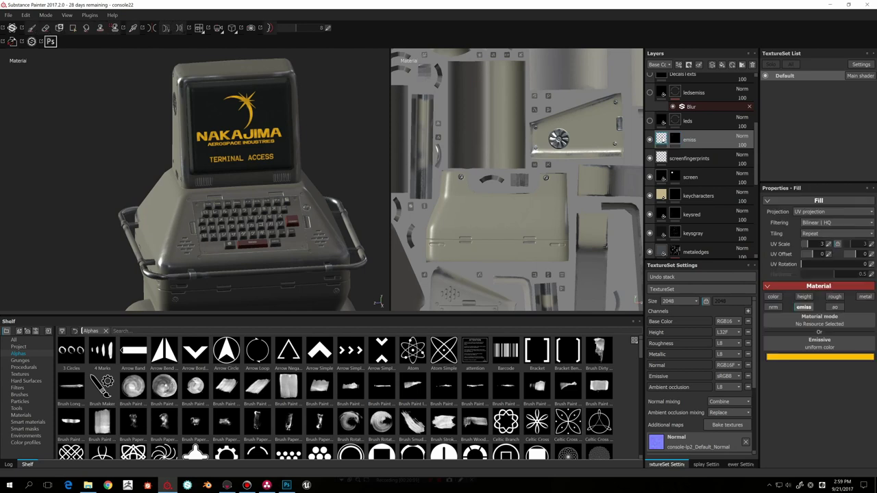
left_click(804, 307)
left_click_drag(350, 183, 312, 168, "alt")
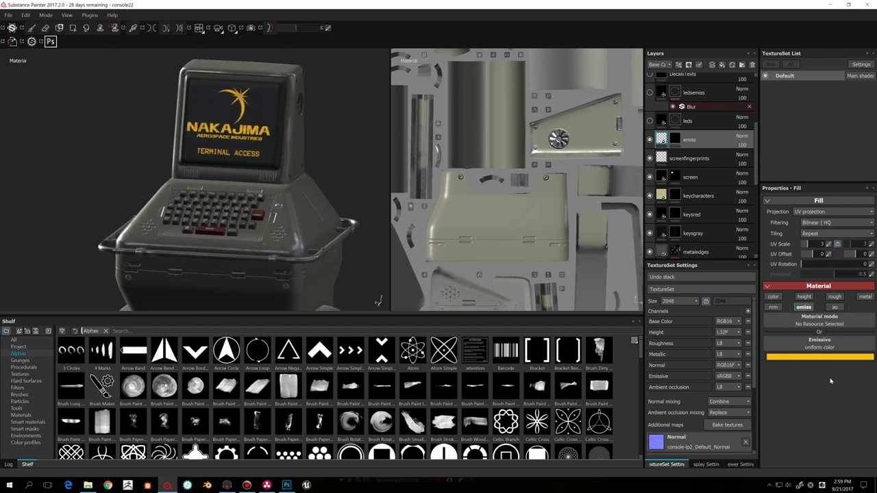
Step: Try bright green and dark red as the emissive colour of the emiss fill
left_click(821, 360)
left_click_drag(780, 367, 811, 326)
left_click(818, 383)
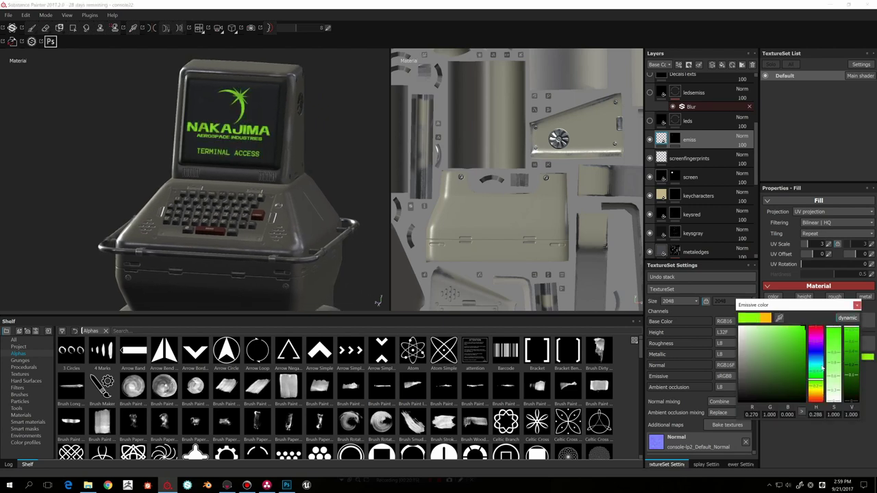
left_click_drag(817, 383, 817, 402)
left_click_drag(797, 366, 810, 346)
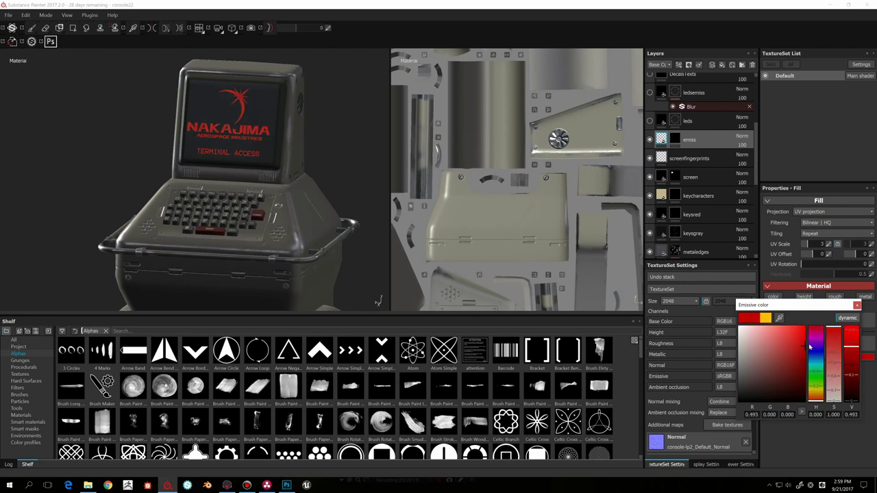
left_click(856, 307)
Step: Set the emiss fill's emissive colour to yellow with R 0.671, G 0.568, B 0.000
left_click(777, 358)
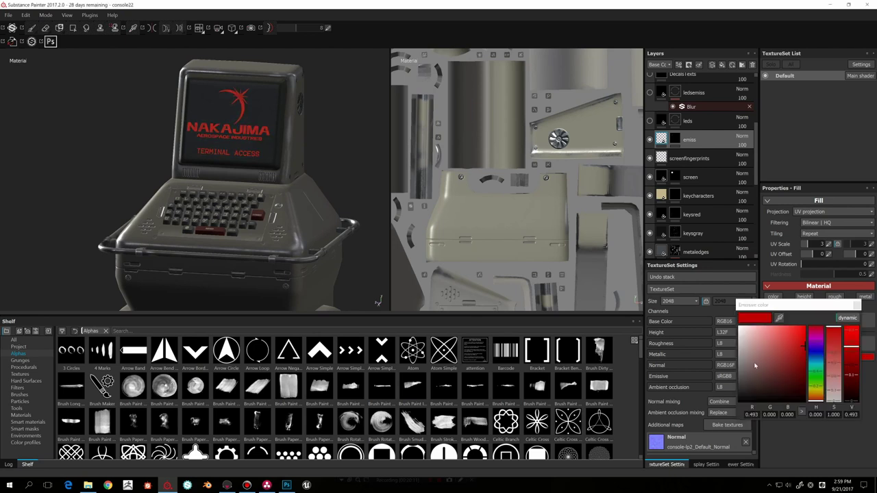
left_click(811, 388)
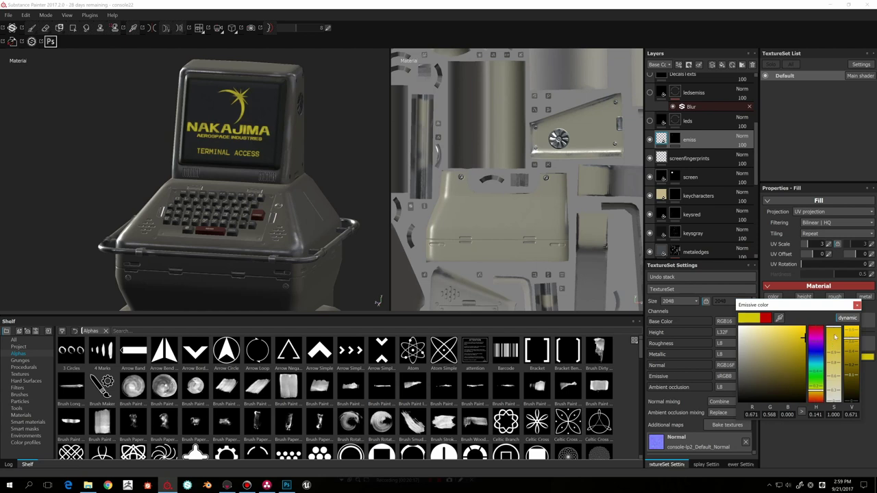
left_click(857, 305)
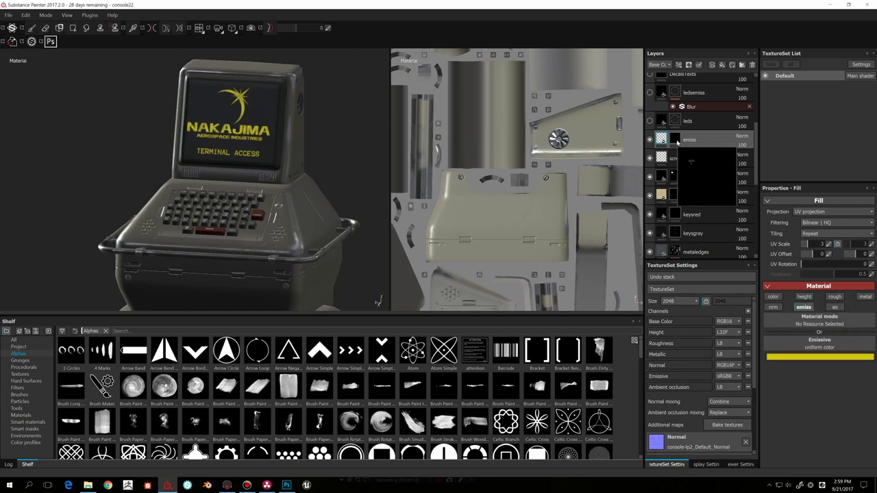
Step: Display the emiss layer's mask on its own and examine the logo and text on the monitor
left_click(676, 139, "alt")
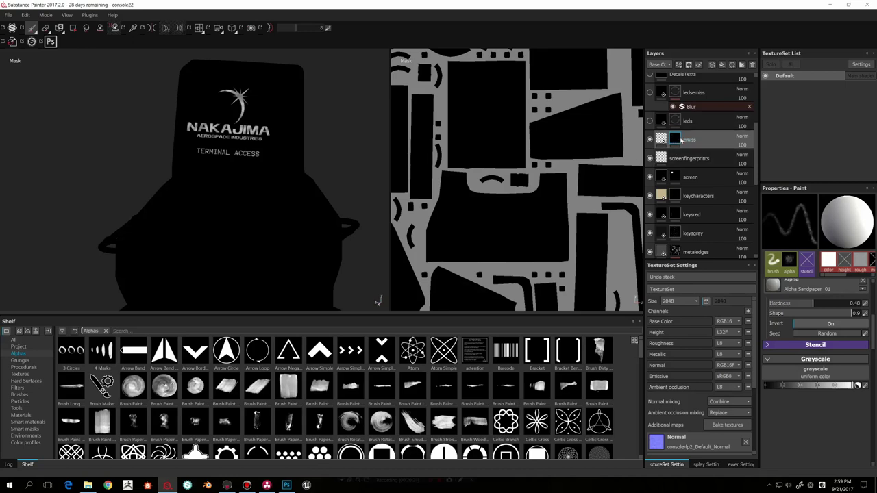
scroll(329, 180, "up", 3)
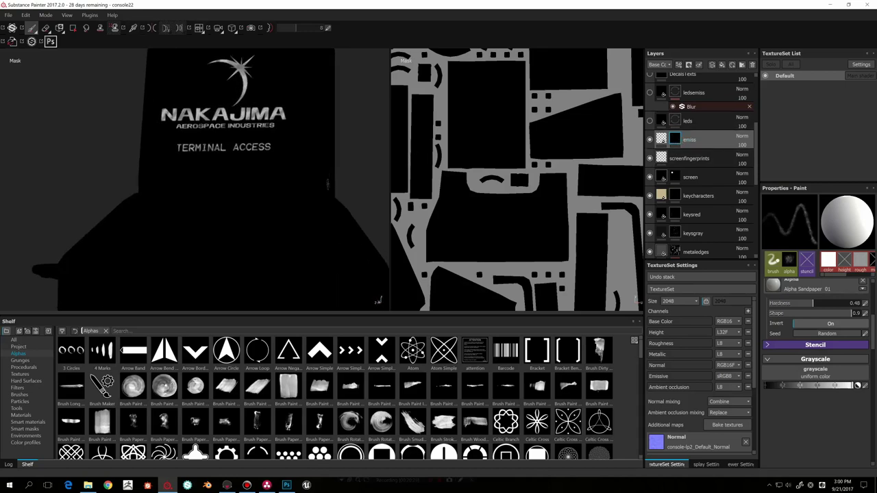
Step: Return from the mask display to the full material view and make the leds layer visible
scroll(328, 182, "down", 3)
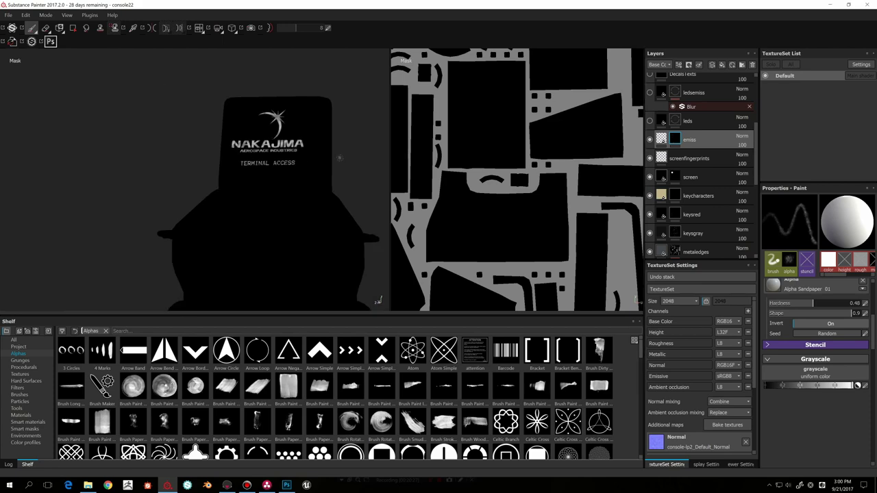
key("m")
left_click_drag(369, 149, 355, 167, "alt")
left_click(650, 121)
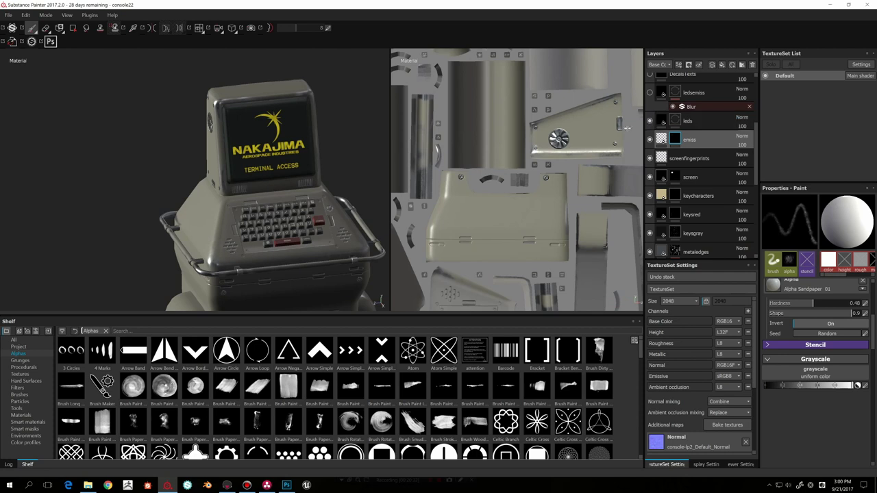
middle_click_drag(280, 189, 229, 157, "alt")
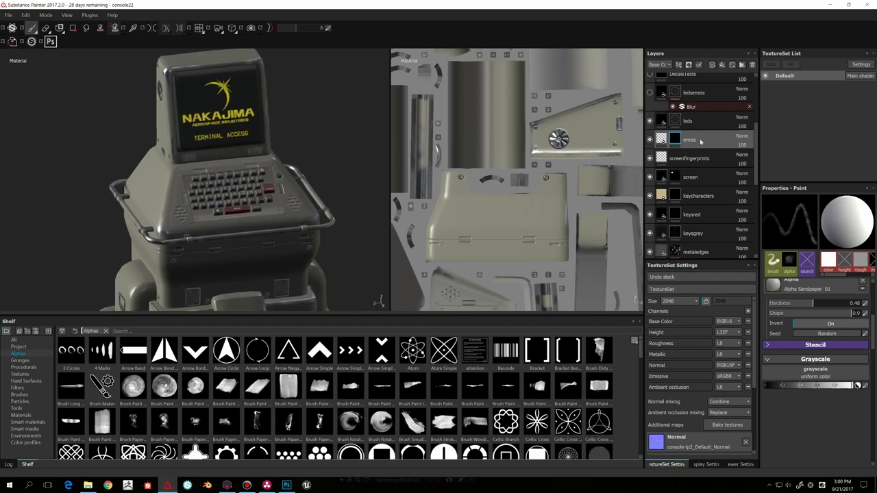
Step: Set the base colour of the leds layer's fill to bright green
left_click(685, 120)
middle_click_drag(286, 248, 282, 199, "alt")
left_click_drag(283, 199, 285, 211, "alt")
right_click_drag(285, 212, 311, 183, "alt")
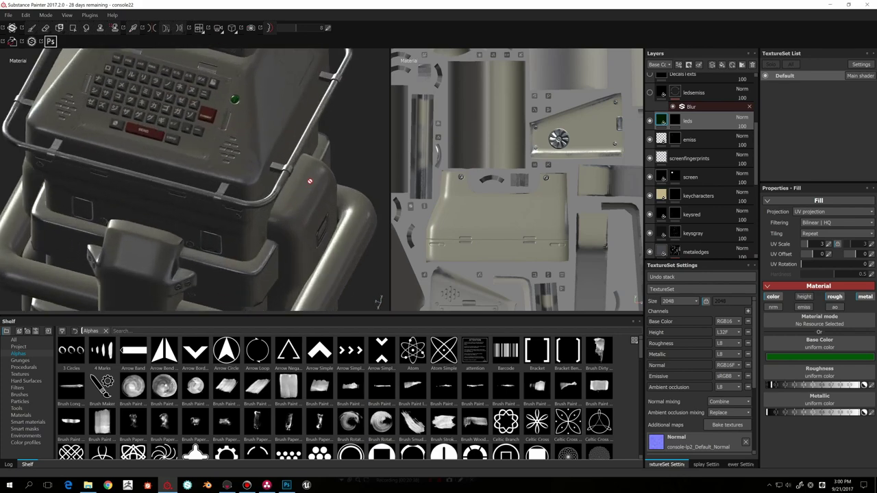
middle_click_drag(310, 183, 326, 246, "alt")
left_click(819, 358)
left_click_drag(804, 345, 810, 322)
left_click(857, 302)
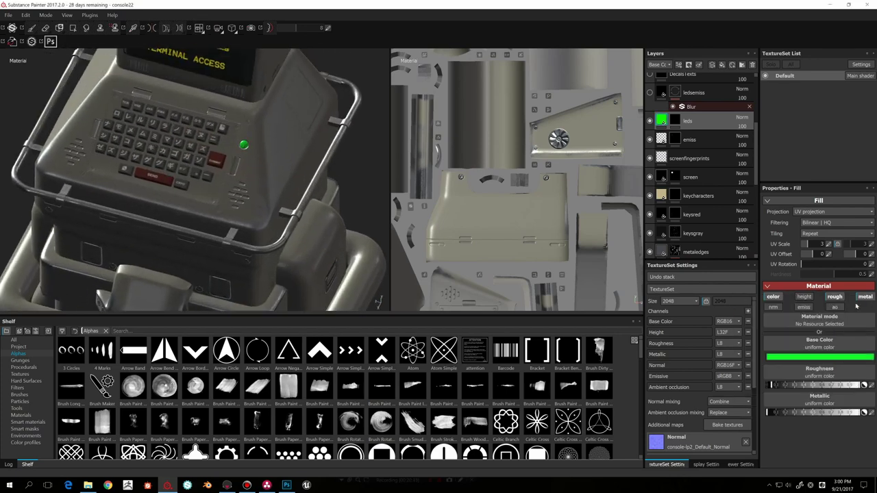
Step: Display the leds layer's mask on its own to examine the masked lights around the console, and return to the material view
left_click(674, 121)
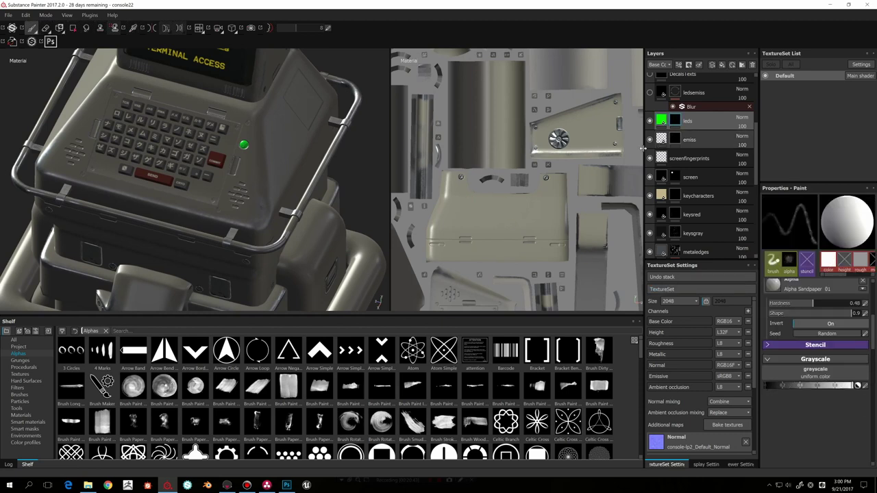
left_click(677, 122, "alt")
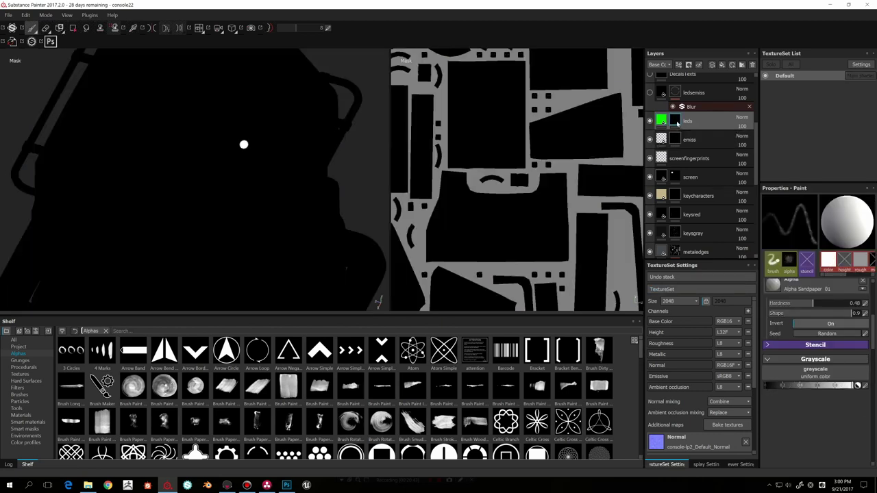
scroll(275, 181, "down", 5)
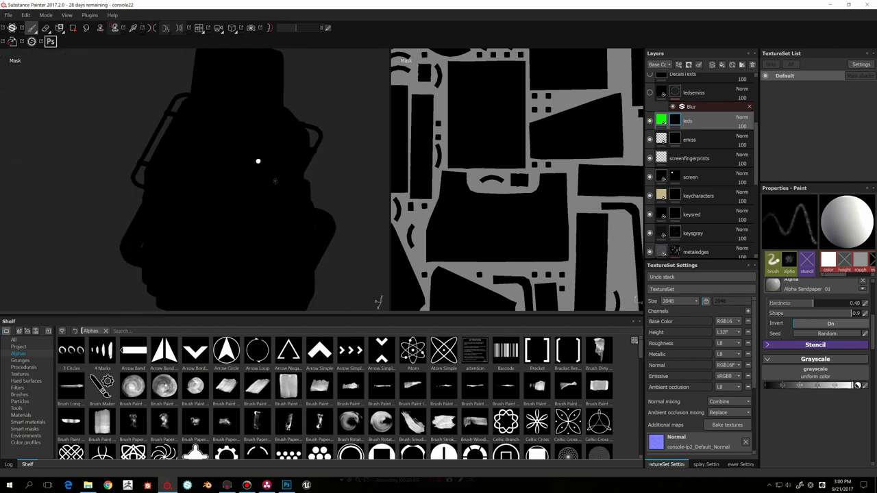
left_click_drag(275, 181, 291, 197, "alt")
middle_click_drag(291, 197, 293, 134, "alt")
left_click_drag(168, 169, 377, 173, "alt")
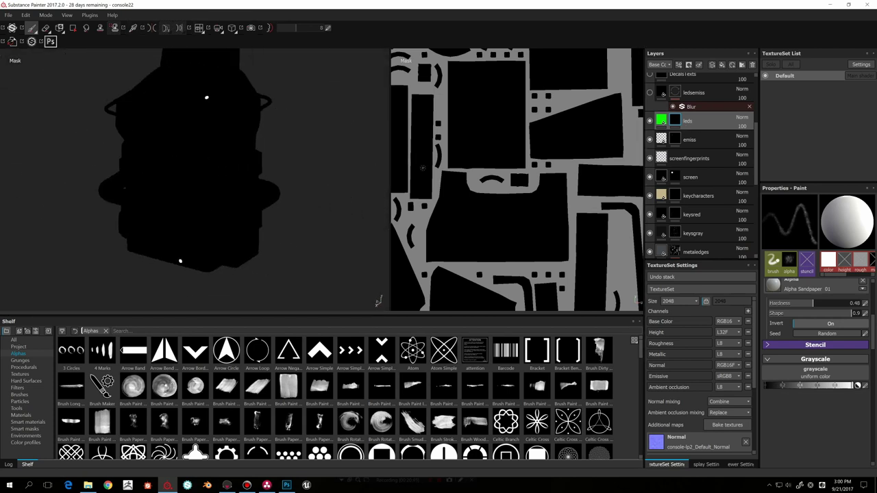
key("m")
middle_click_drag(293, 182, 317, 210, "alt")
scroll(317, 210, "down", 4)
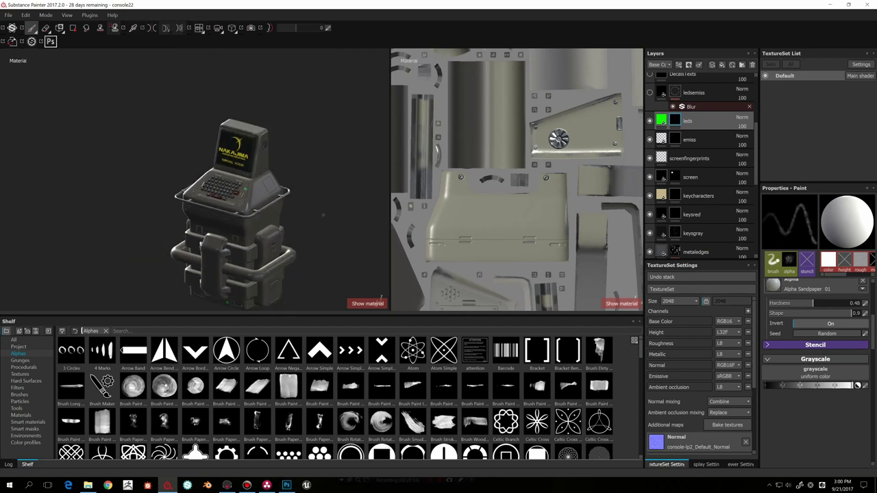
scroll(319, 210, "up", 6)
left_click_drag(290, 180, 310, 184, "alt")
scroll(378, 302, "down", 2)
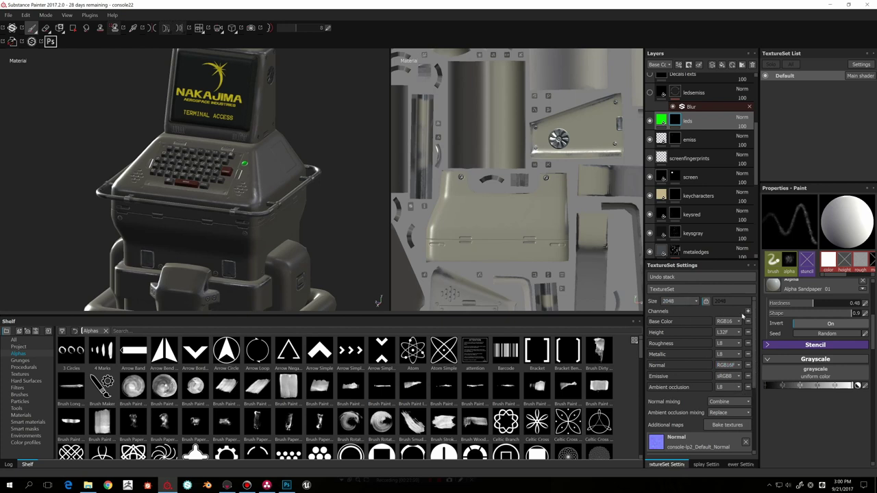
Step: Review the list of additional channels that can be added to the texture set, without adding any
left_click(748, 312)
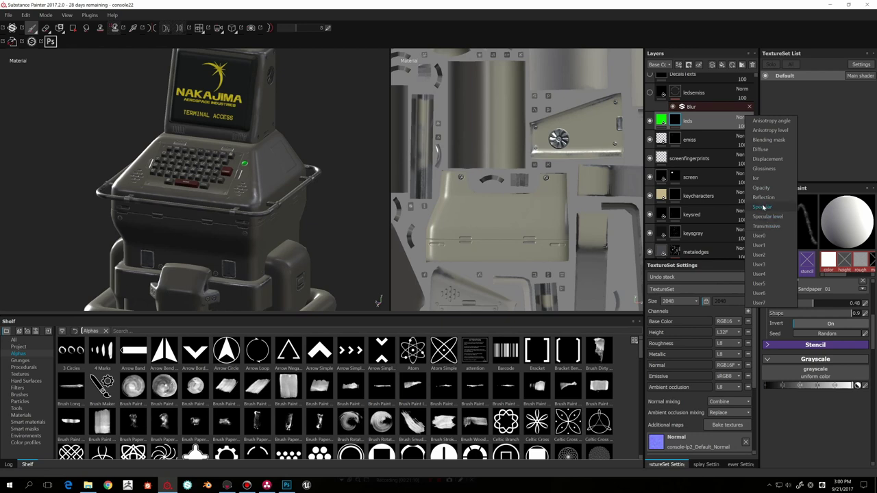
left_click(727, 312)
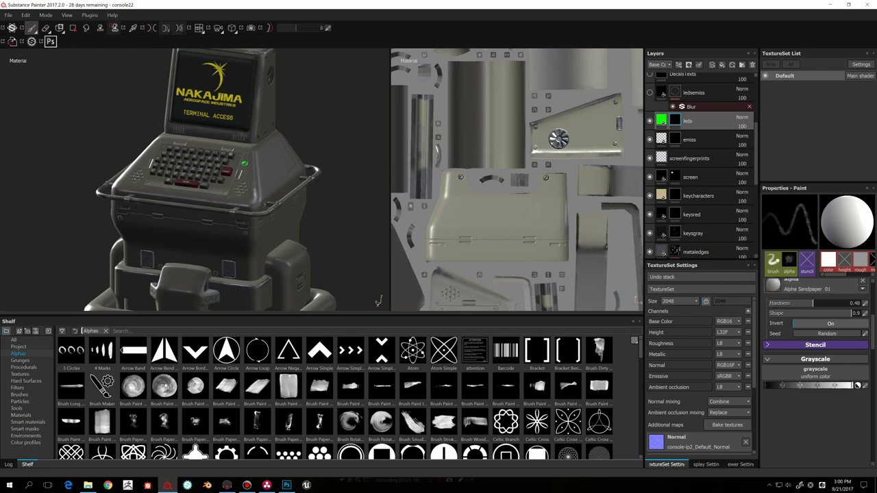
left_click_drag(297, 192, 277, 192, "alt")
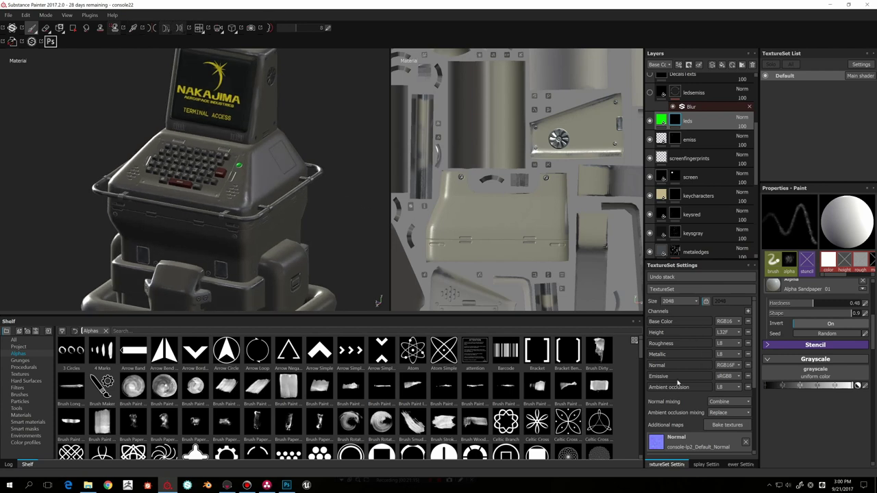
left_click(748, 313)
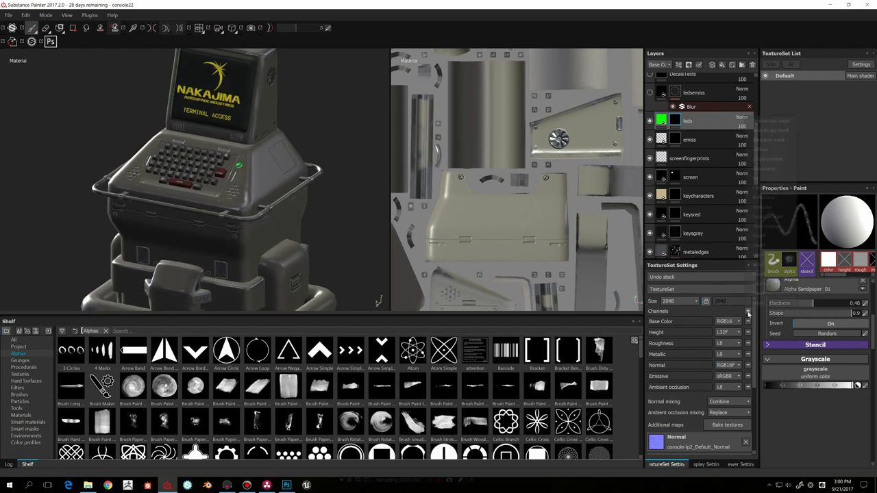
left_click(722, 322)
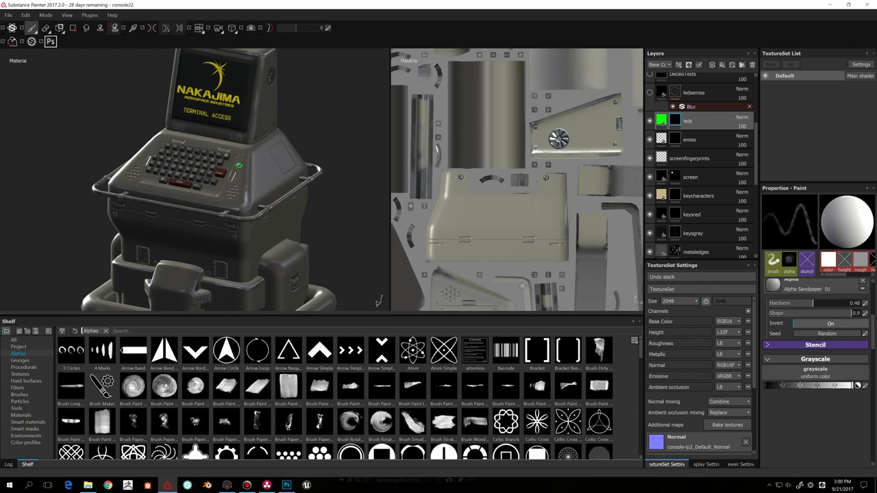
Step: Make the ledsemiss layer visible and select its green emissive fill
scroll(400, 234, "up", 3)
scroll(293, 179, "down", 4)
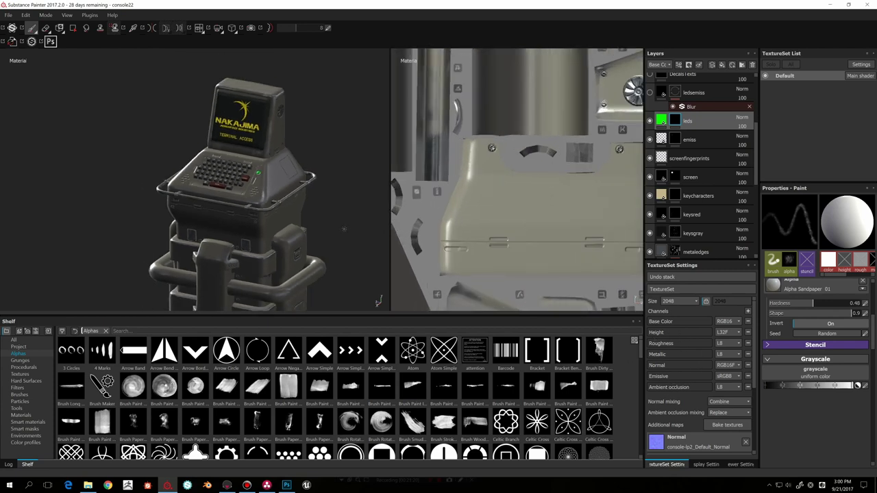
scroll(650, 204, "up", 3)
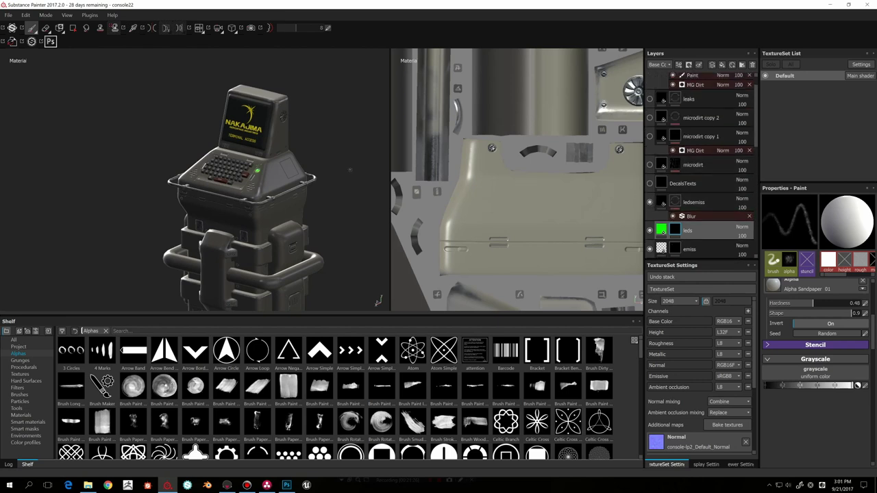
middle_click_drag(336, 163, 341, 170)
left_click(675, 202)
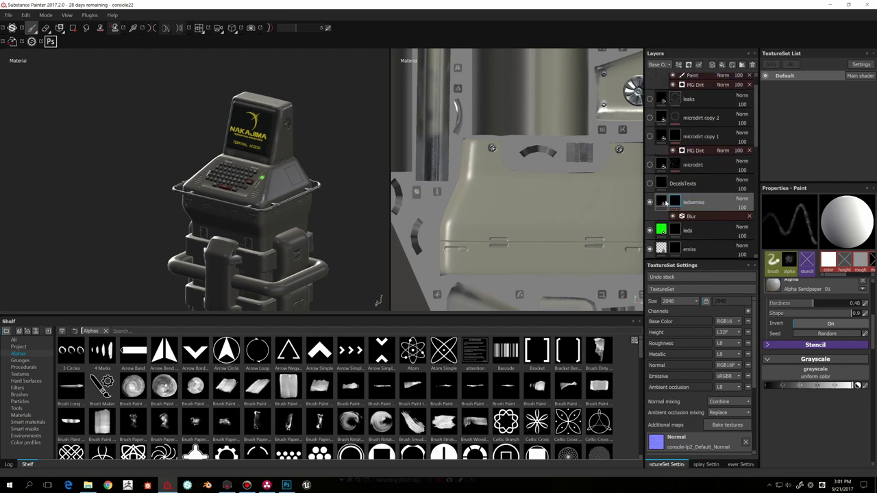
left_click(650, 205)
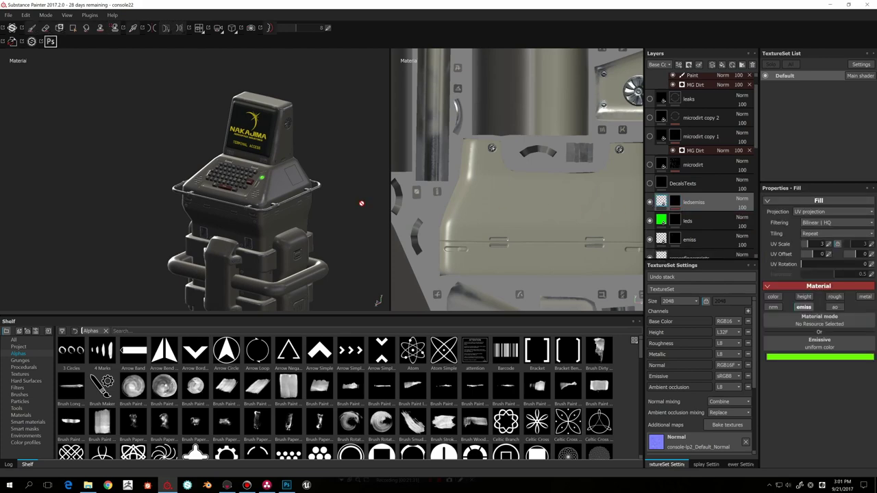
Step: Select the ledsemiss layer's mask and display the settings of its Blur filter
scroll(361, 203, "up", 2)
scroll(360, 204, "up", 2)
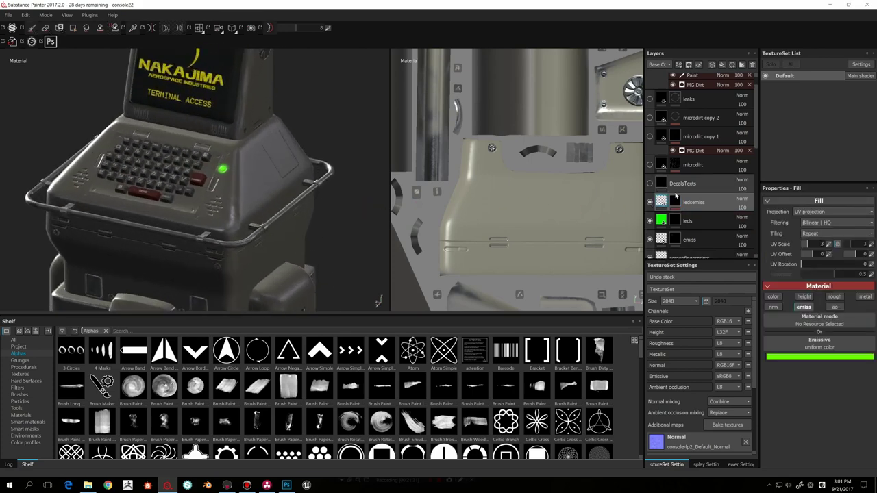
left_click(675, 200)
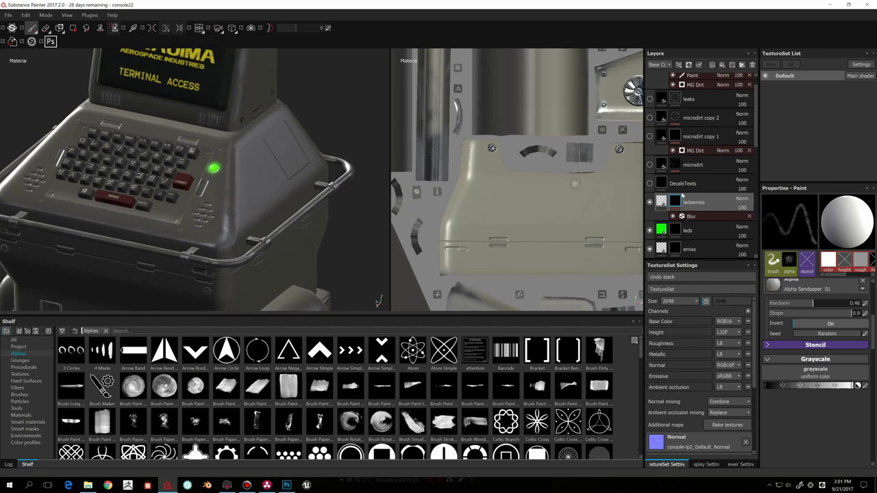
left_click(715, 217)
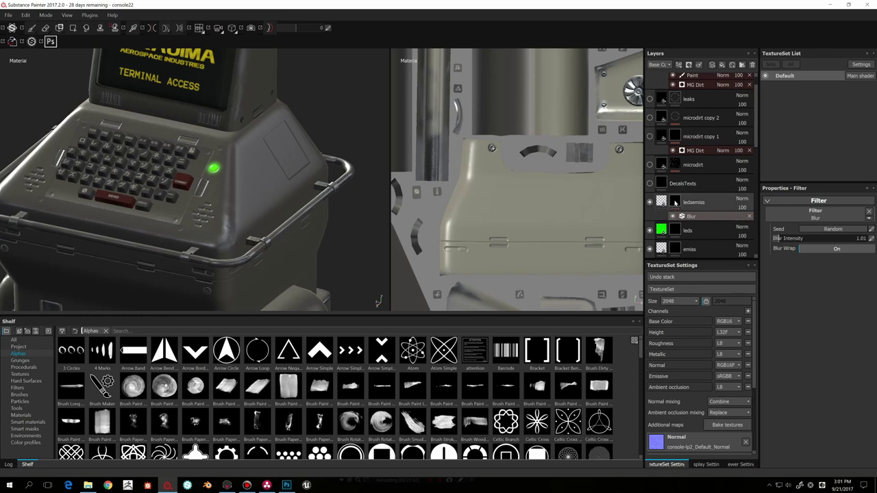
Step: Try adding a filter to the leds layer's mask, browse the available filters, and remove the empty filter
left_click(678, 229)
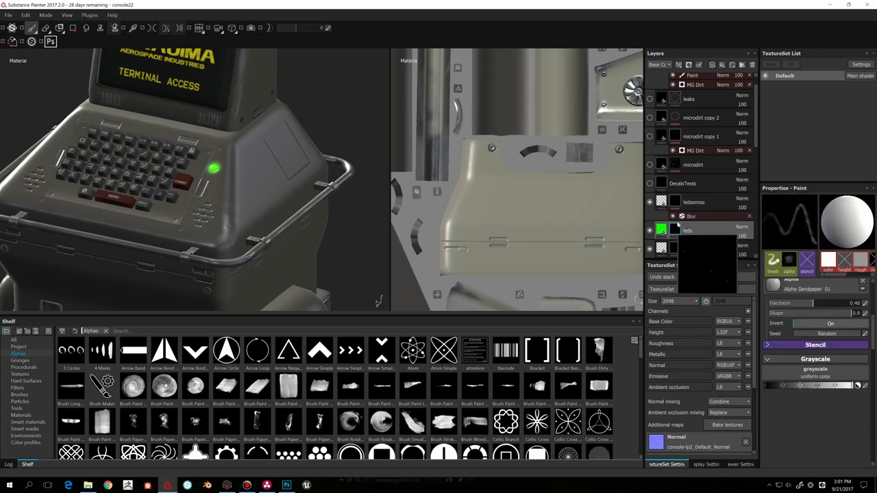
left_click(679, 64)
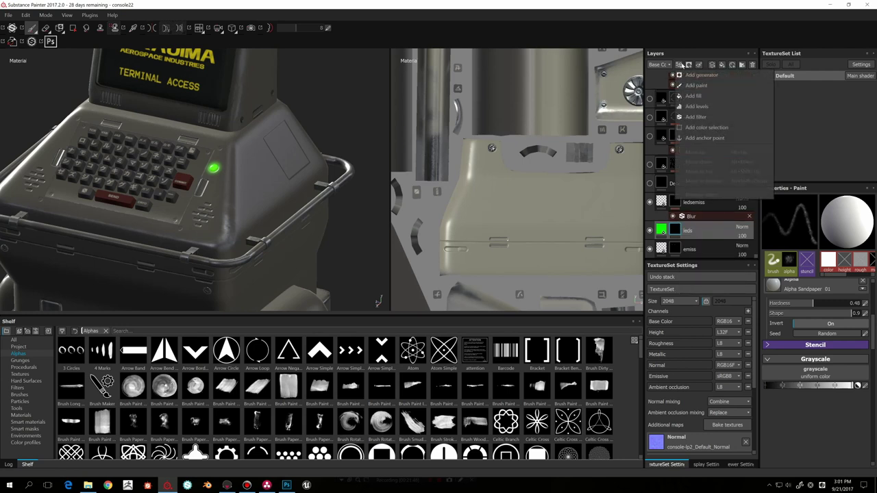
left_click(687, 117)
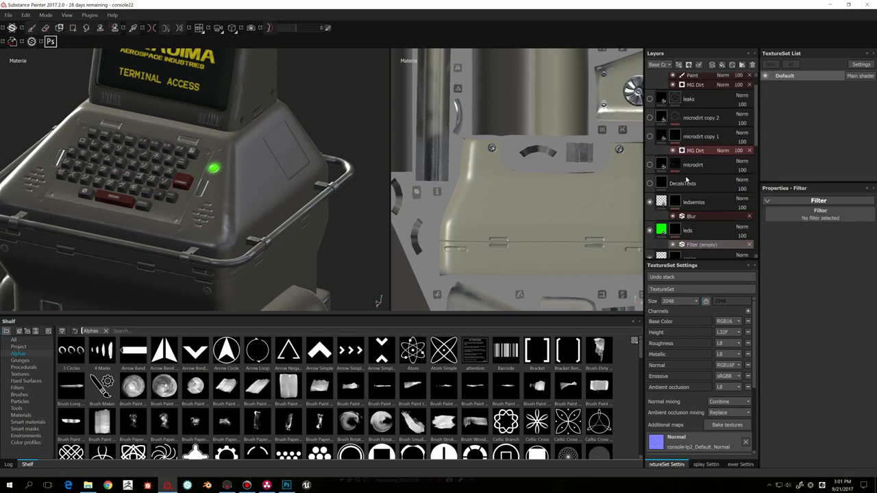
left_click(817, 215)
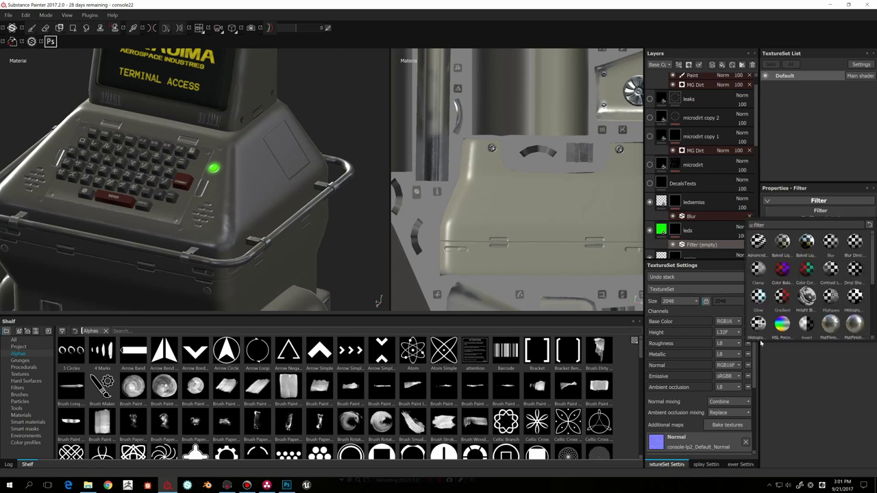
left_click(796, 377)
left_click(750, 245)
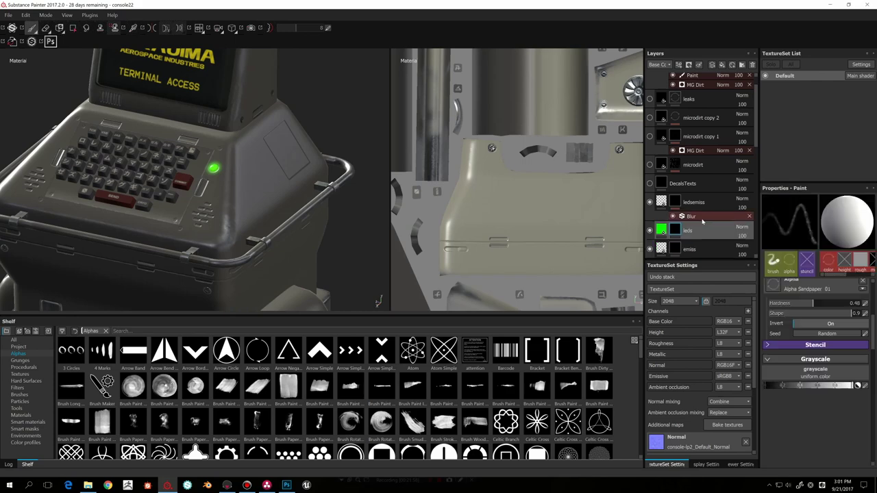
Step: Select the ledsemiss mask's Blur filter again and examine the glow around the green LED beside the keyboard
left_click(678, 216)
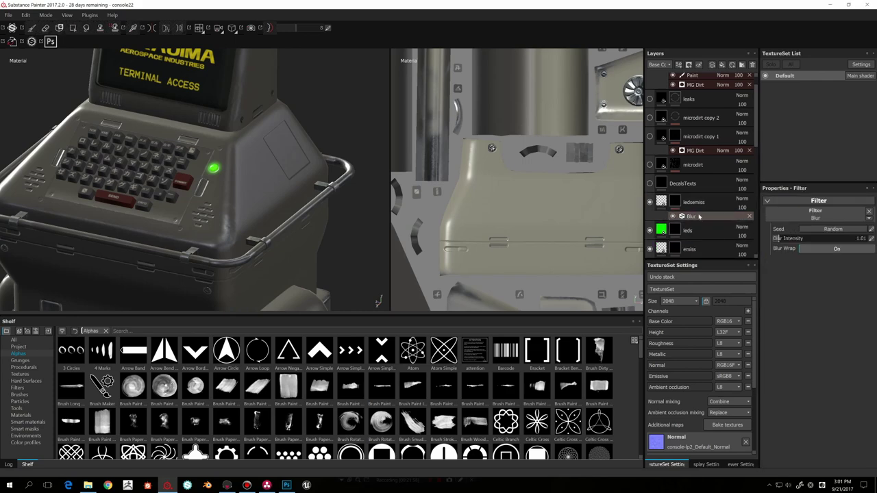
left_click_drag(250, 174, 137, 187, "alt")
scroll(305, 172, "up", 5)
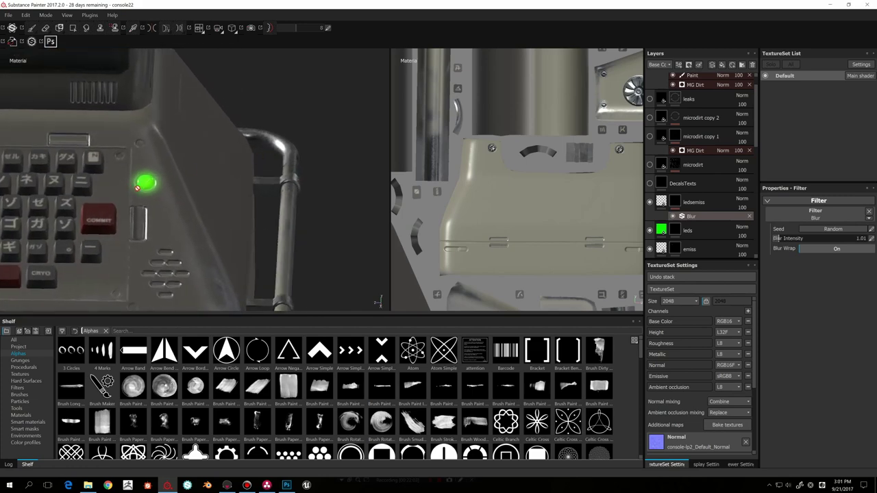
scroll(145, 187, "down", 5)
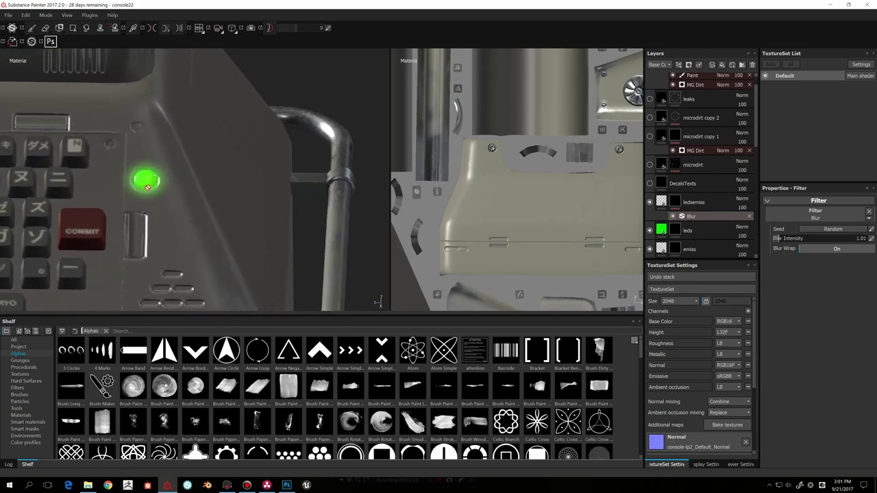
middle_click_drag(233, 208, 311, 174, "alt")
left_click_drag(311, 174, 239, 183, "alt")
scroll(239, 182, "down", 4)
scroll(238, 182, "up", 5)
scroll(238, 181, "up", 3)
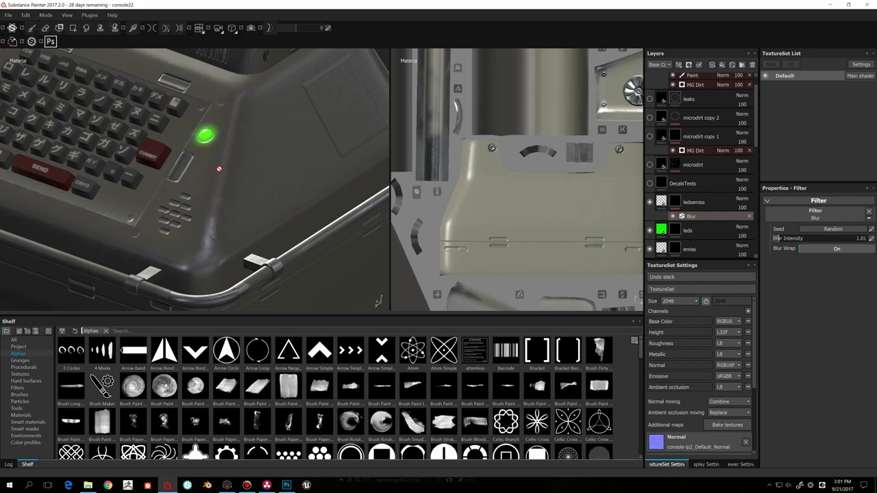
scroll(219, 168, "down", 6)
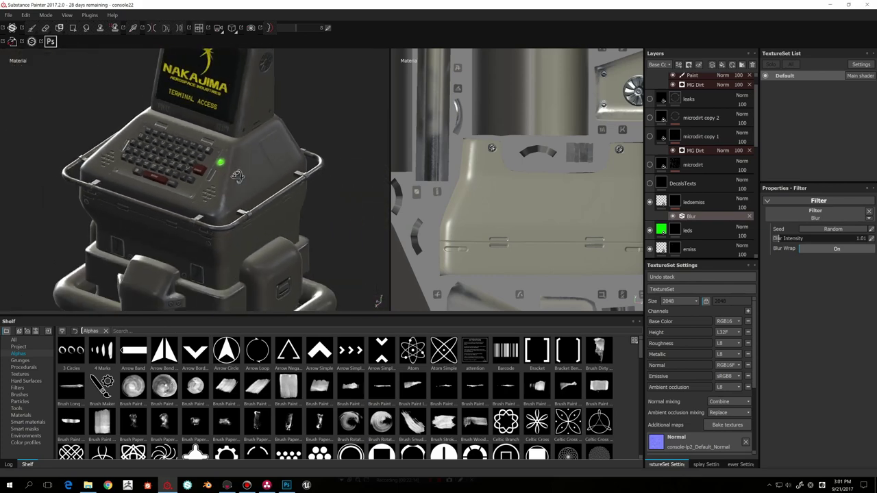
left_click_drag(236, 174, 256, 153, "alt")
scroll(280, 150, "up", 4)
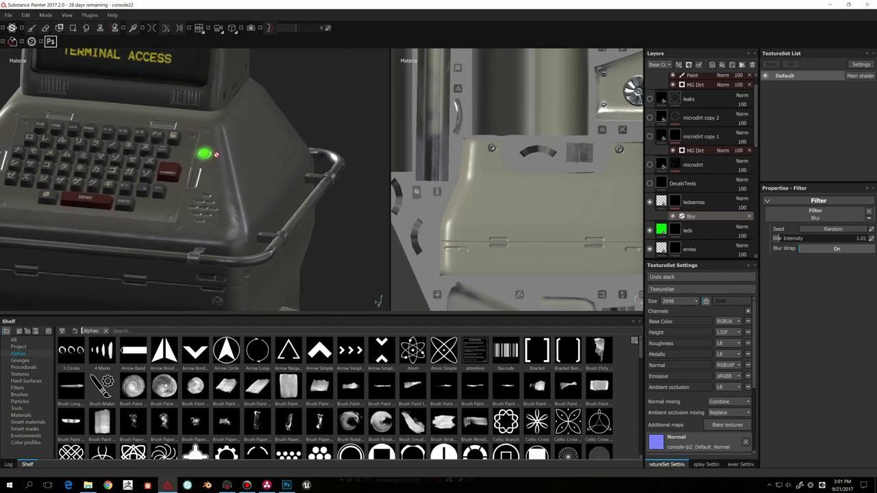
scroll(210, 148, "up", 3)
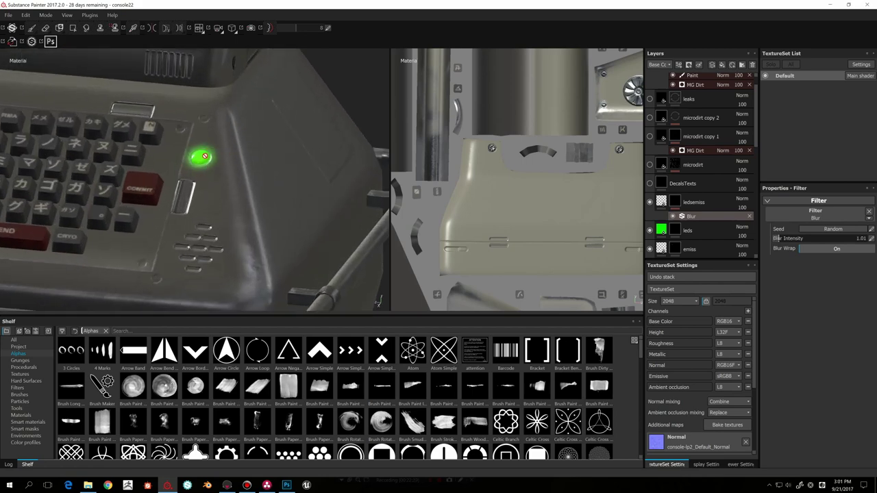
Step: Make the DecalsTexts layer visible
scroll(204, 156, "down", 6)
left_click_drag(286, 178, 306, 210, "alt")
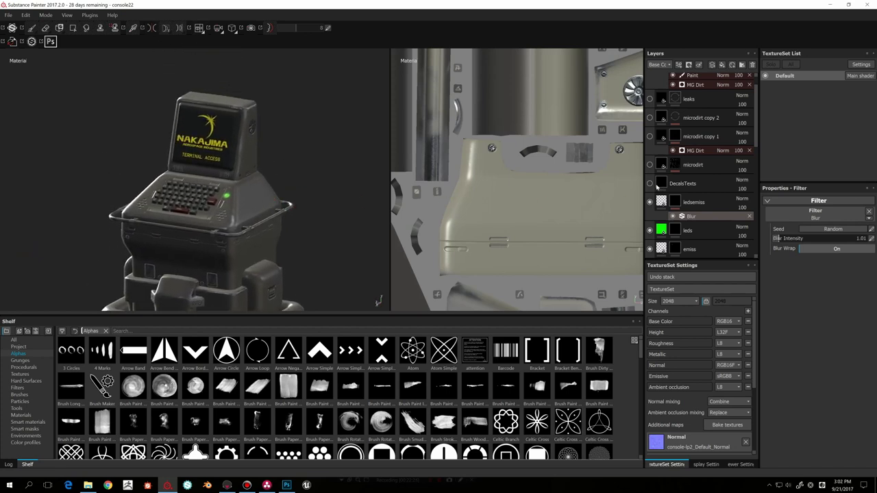
middle_click_drag(315, 202, 320, 172, "alt")
left_click(650, 184)
left_click_drag(346, 232, 305, 201, "alt")
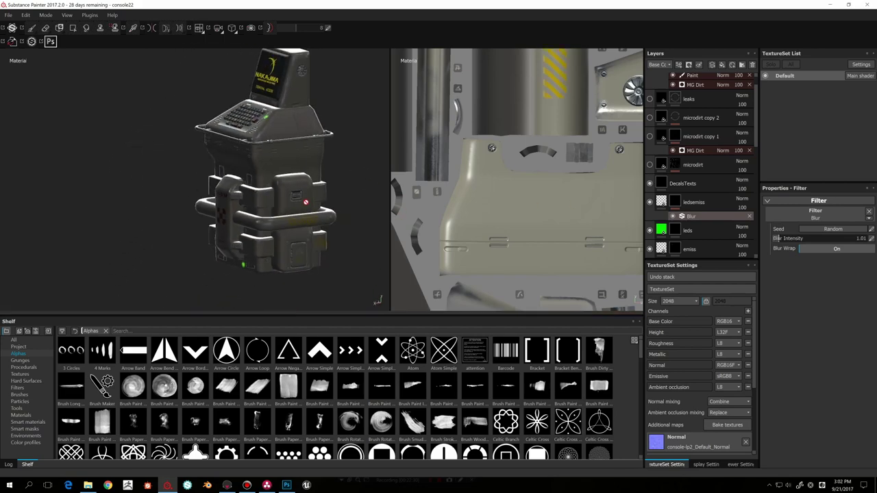
Step: Examine the decals on the console's body, keyboard housing and side panels from several angles
right_click_drag(306, 201, 321, 205, "alt")
left_click_drag(322, 206, 317, 225, "alt")
middle_click_drag(317, 225, 275, 183, "alt")
left_click_drag(351, 224, 296, 242, "alt")
mouse_move(322, 209)
left_mouse_down("alt")
mouse_move(348, 205)
mouse_move(304, 211)
mouse_move(251, 235)
mouse_move(265, 231)
mouse_move(278, 174)
mouse_move(302, 171)
mouse_move(314, 230)
mouse_move(310, 213)
left_mouse_up("alt")
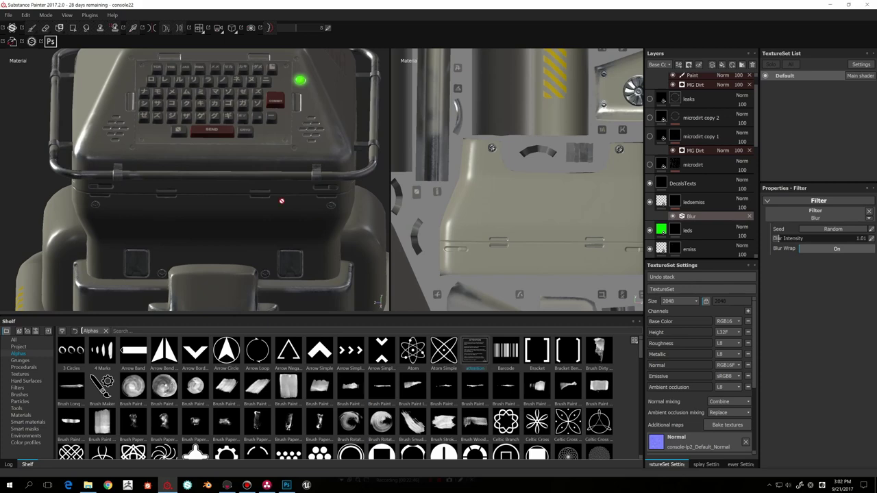
left_click_drag(281, 200, 184, 224, "alt")
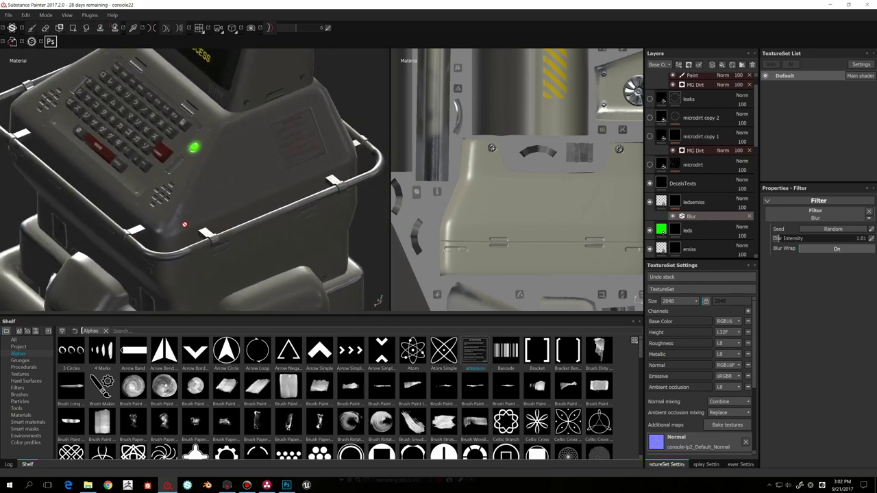
middle_click_drag(184, 224, 233, 220, "alt")
left_click_drag(233, 220, 226, 243, "alt")
right_click_drag(225, 243, 227, 251, "alt")
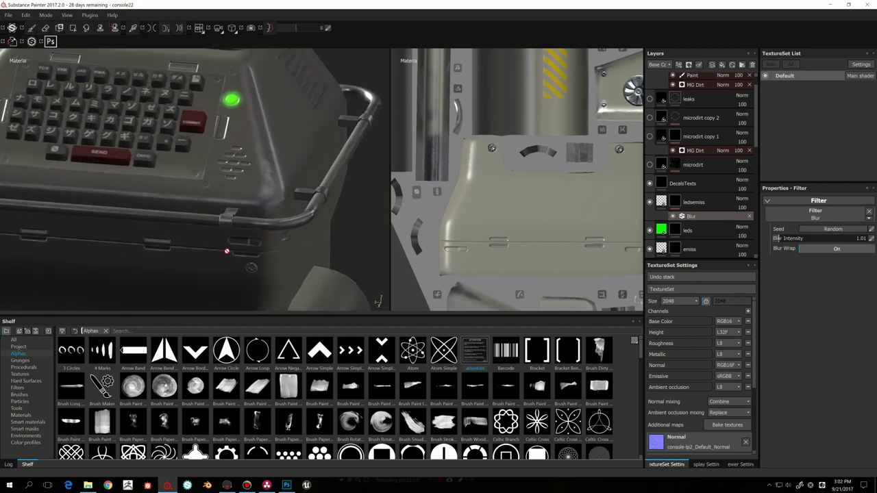
scroll(227, 252, "down", 3)
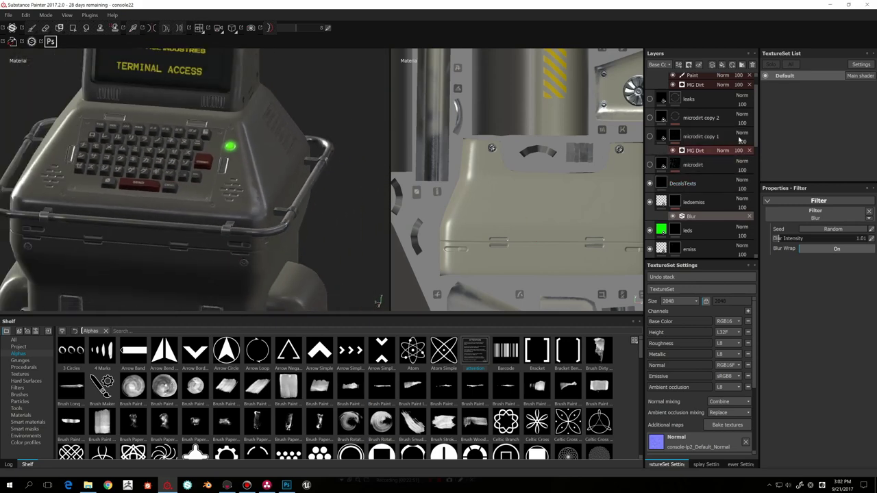
scroll(685, 130, "up", 2)
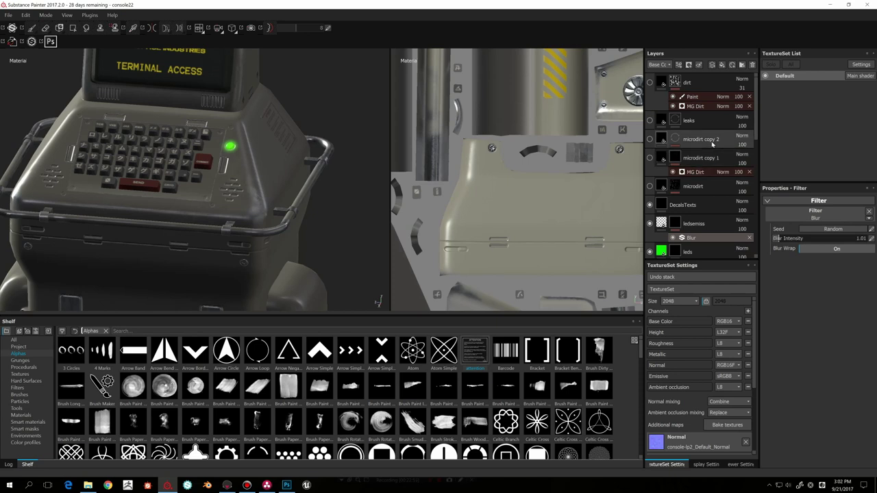
Step: Make the microdirt layer visible and display its fill properties and its mask's MG Dirt generator settings
left_click(661, 204)
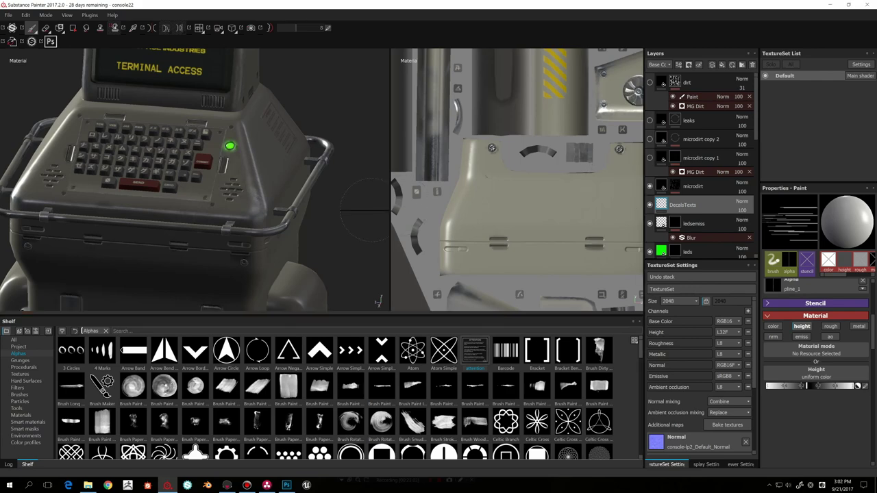
mouse_move(370, 208)
left_mouse_down("alt")
mouse_move(338, 203)
mouse_move(360, 202)
left_mouse_up("alt")
left_click(670, 185)
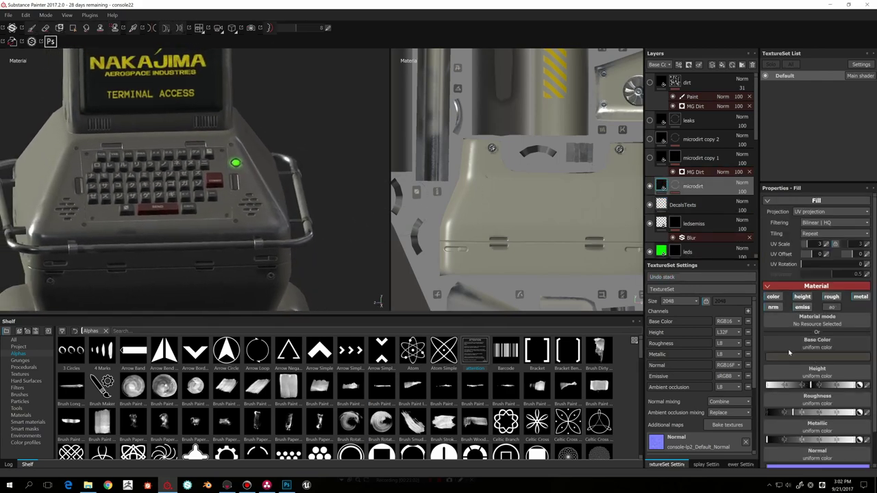
left_click(676, 187)
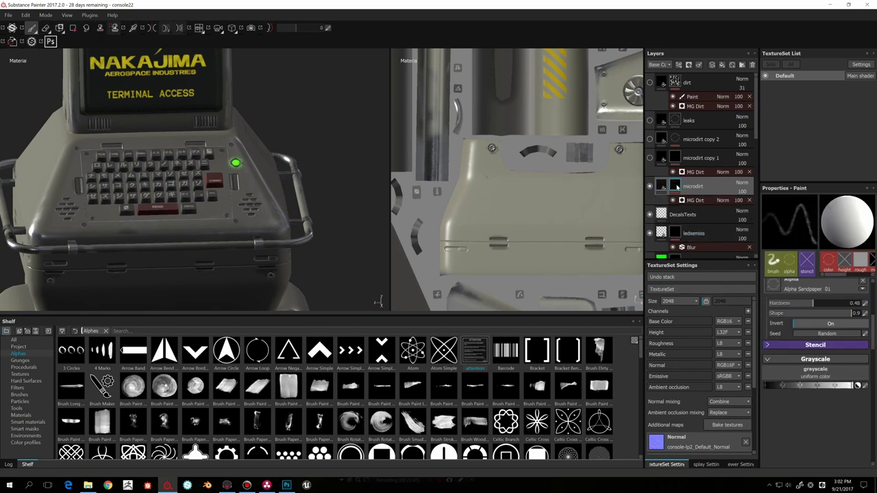
left_click(684, 199)
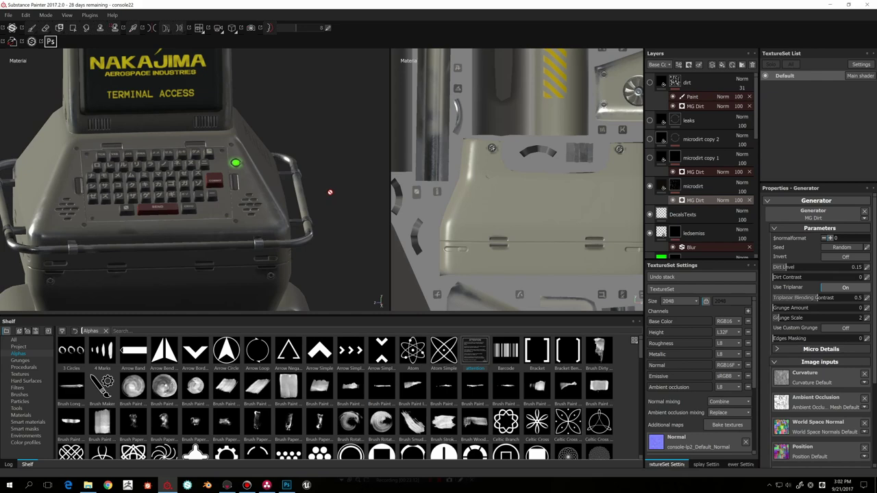
Step: Set the microdirt generator's Dirt Level to 0.46 and expand its Micro Details parameters
left_click_drag(329, 193, 281, 185, "alt")
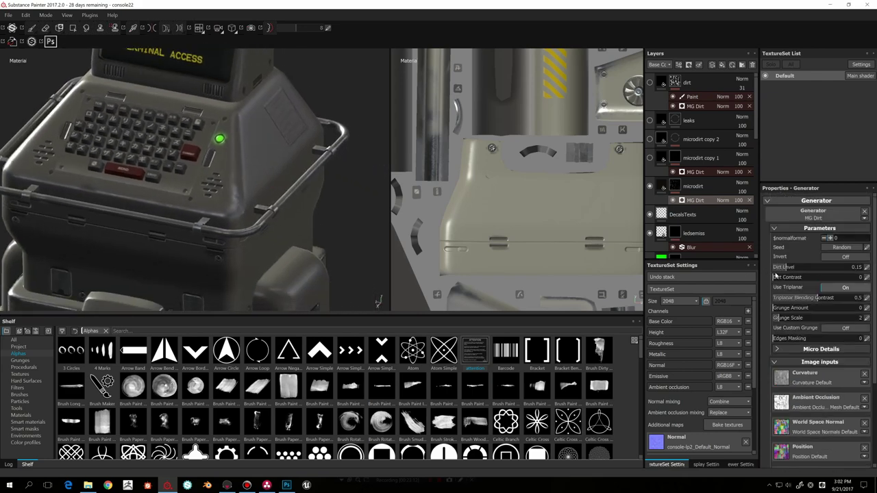
left_click_drag(786, 269, 815, 271)
left_click(781, 349)
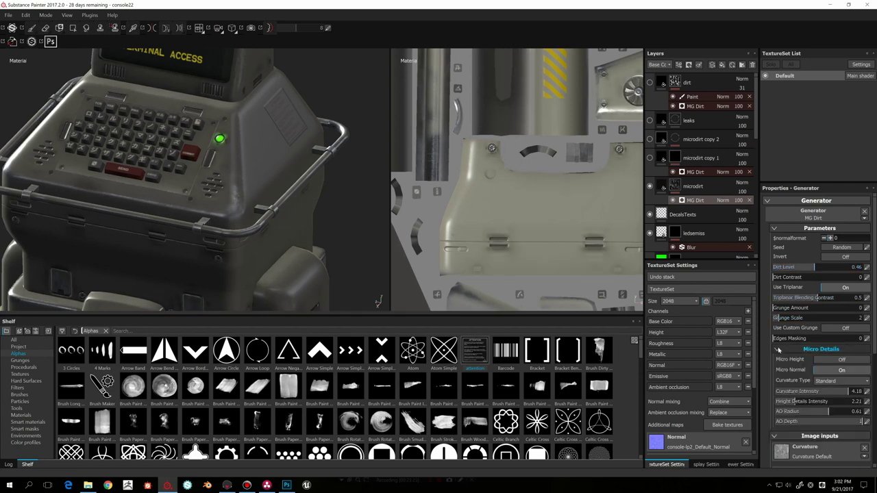
Step: Examine the generator's Micro Details and Micro Normal input, the matching normaldetail1 anchor in the heightdetails group, and the dirt around the keyboard
scroll(788, 336, "down", 2)
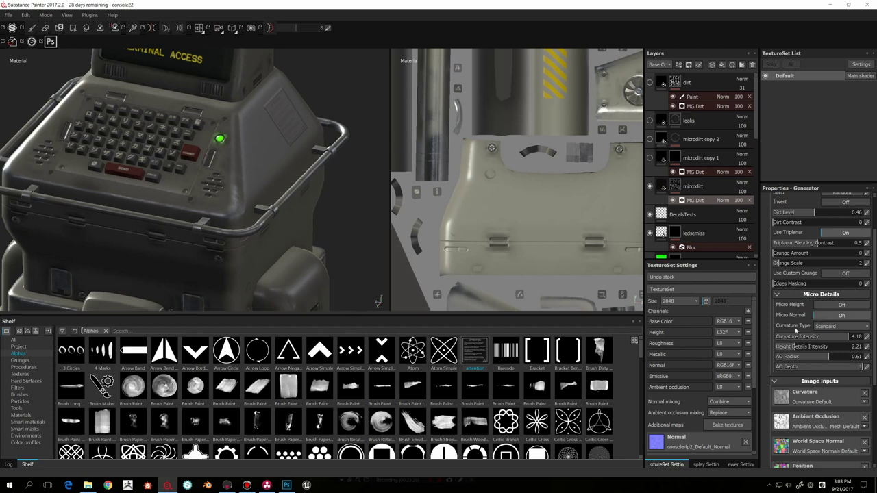
scroll(788, 341, "down", 4)
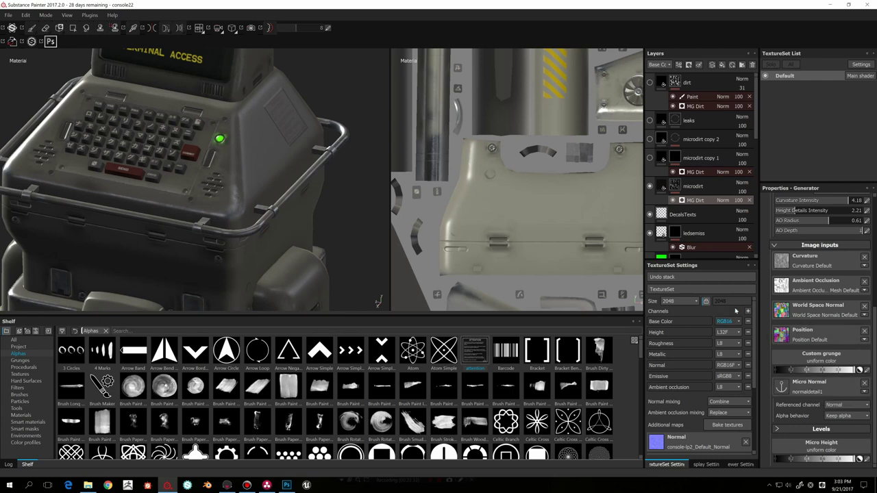
scroll(706, 205, "down", 8)
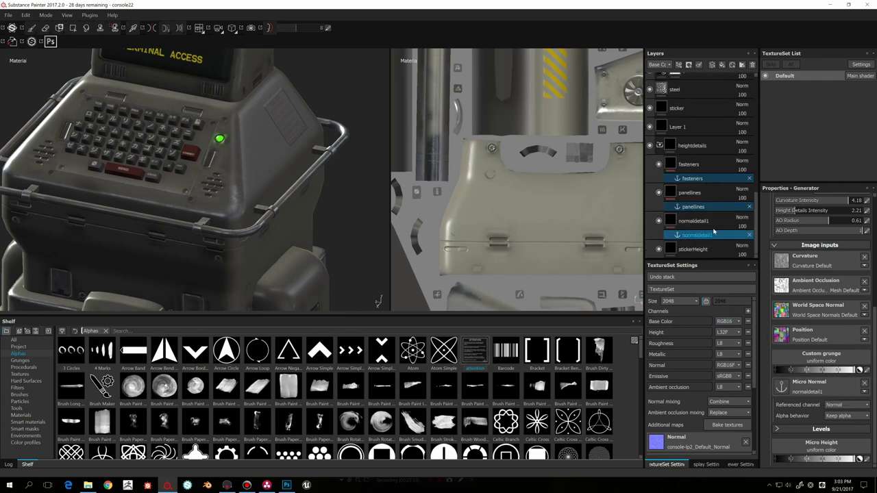
scroll(712, 236, "up", 8)
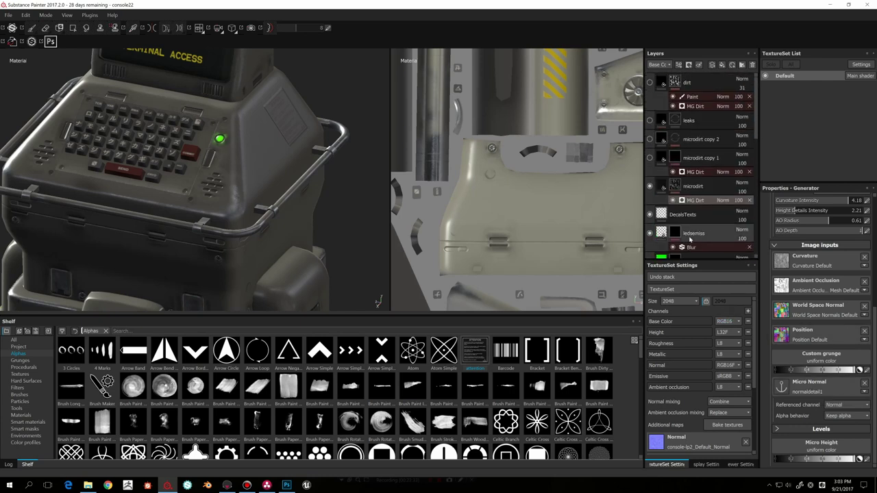
mouse_move(334, 232)
left_mouse_down("alt")
mouse_move(361, 228)
mouse_move(331, 236)
mouse_move(323, 226)
mouse_move(335, 241)
left_mouse_up("alt")
middle_click_drag(335, 241, 344, 252, "alt")
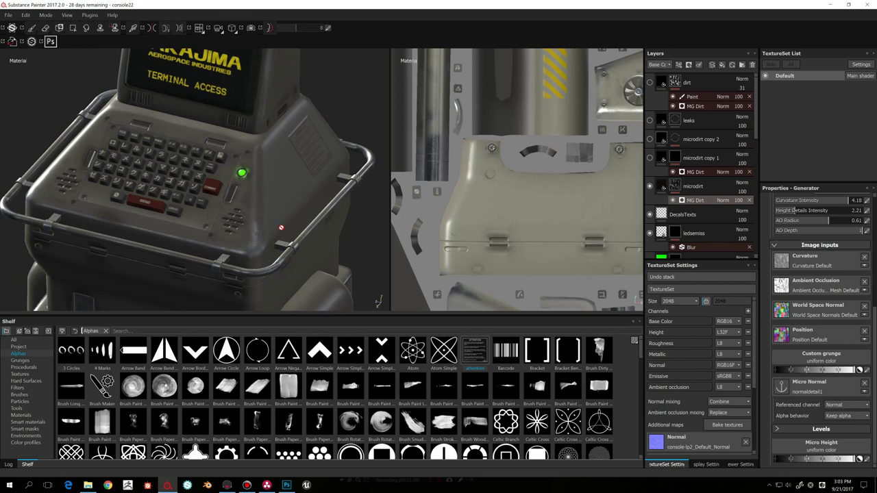
scroll(281, 228, "up", 3)
scroll(269, 204, "down", 2)
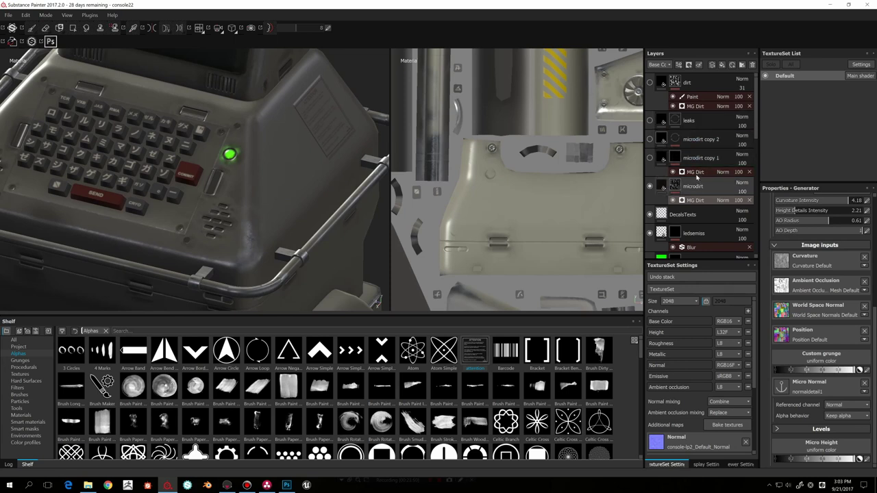
Step: Inspect the MG Dirt generator on microdirt copy 1's mask, and hide the microdirt layer to compare the surface beside the keyboard
left_click(683, 158)
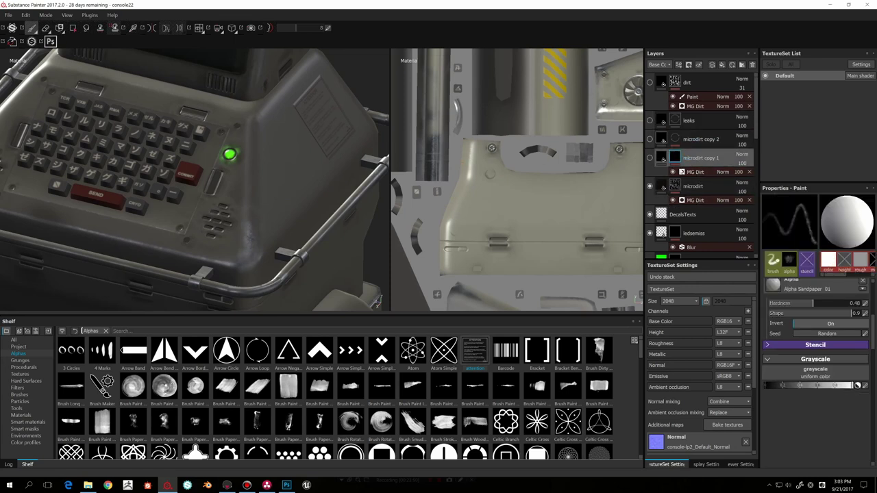
left_click(688, 173)
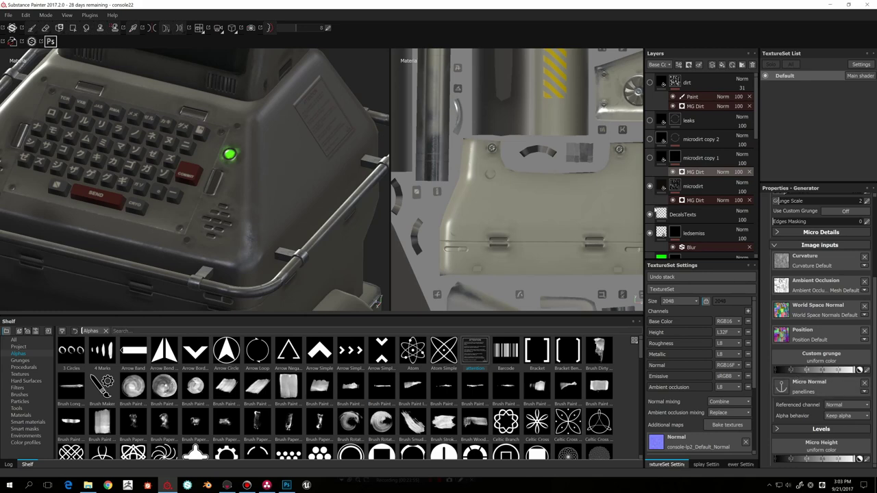
left_click_drag(348, 210, 303, 166, "alt")
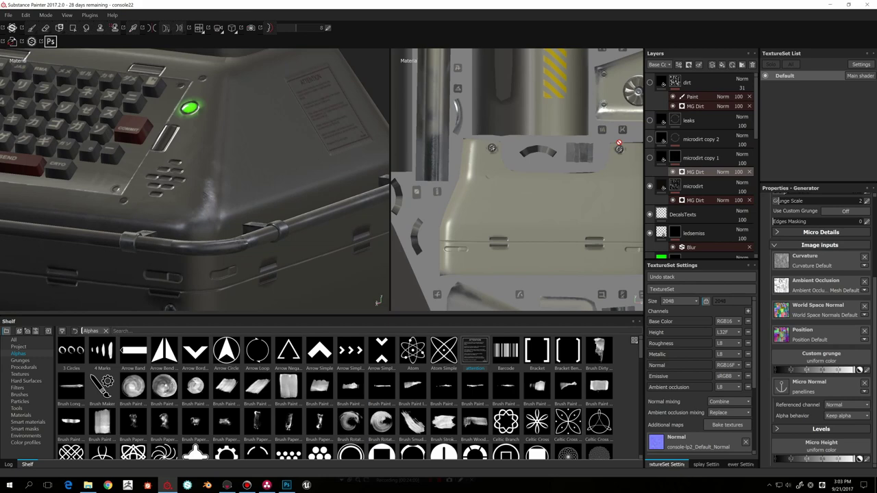
left_click_drag(344, 150, 347, 184, "alt")
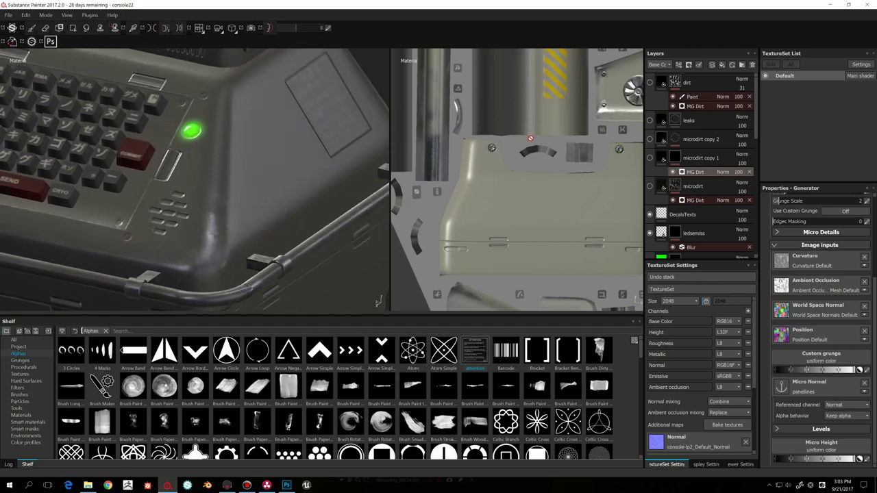
scroll(260, 185, "up", 3)
scroll(271, 182, "down", 3)
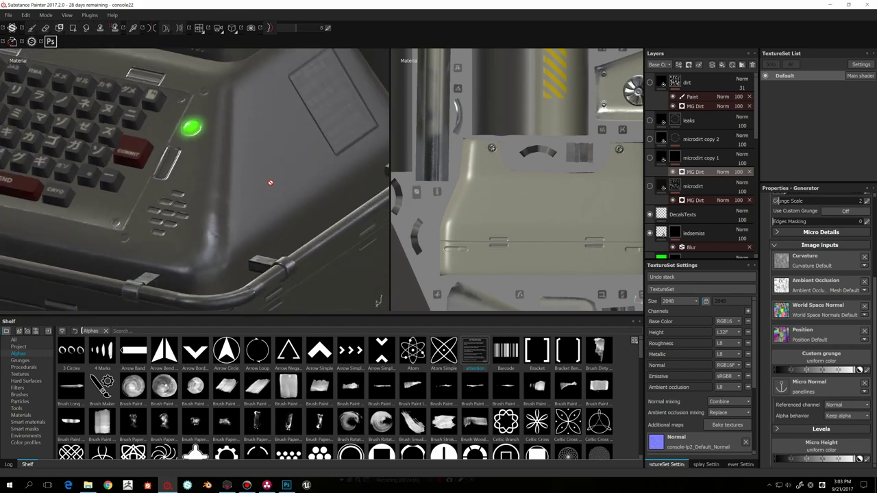
Step: Make the microdirt, microdirt copy 1 and microdirt copy 2 layers visible and display microdirt copy 2's fill properties
left_click(650, 185)
left_click(692, 157)
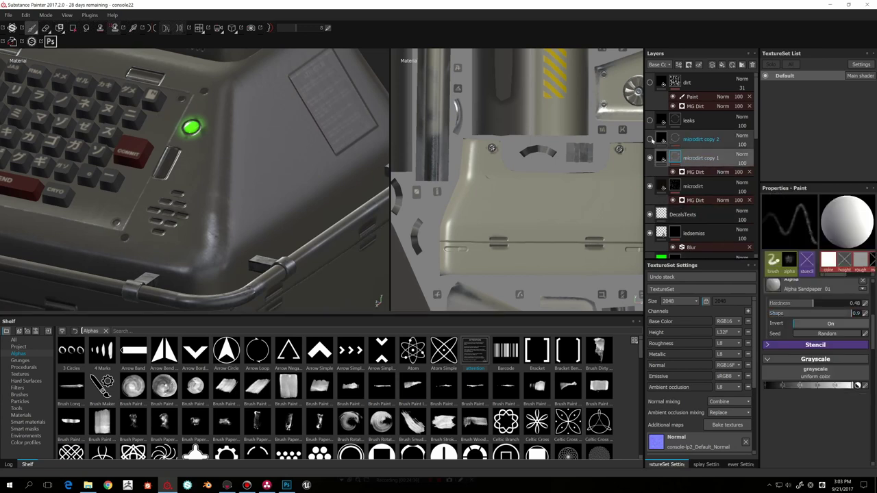
left_click(683, 142)
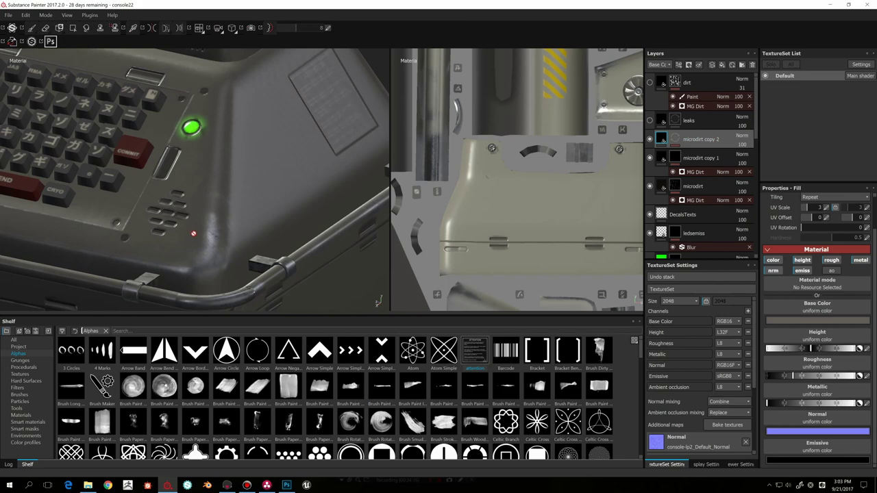
Step: Make the leaks layer visible and select its mask for painting
scroll(193, 234, "down", 6)
middle_click_drag(190, 209, 278, 200, "alt")
left_click_drag(277, 200, 116, 198, "alt")
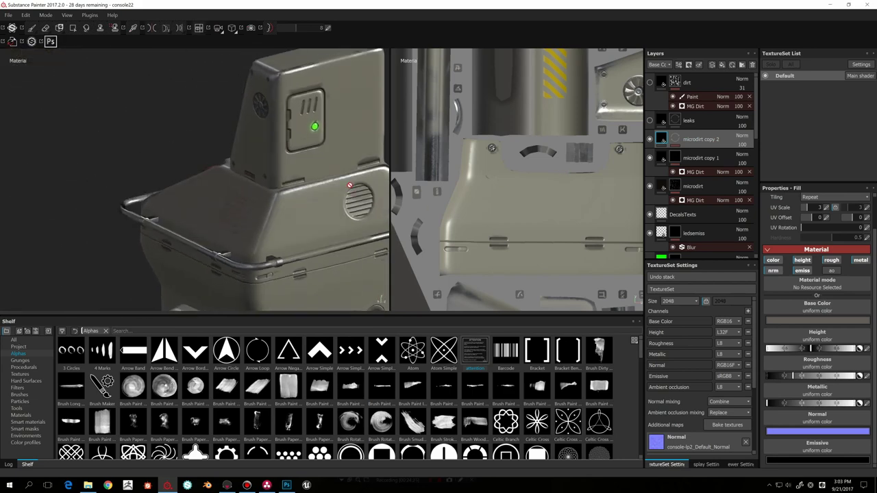
left_click(650, 121)
left_click(676, 121)
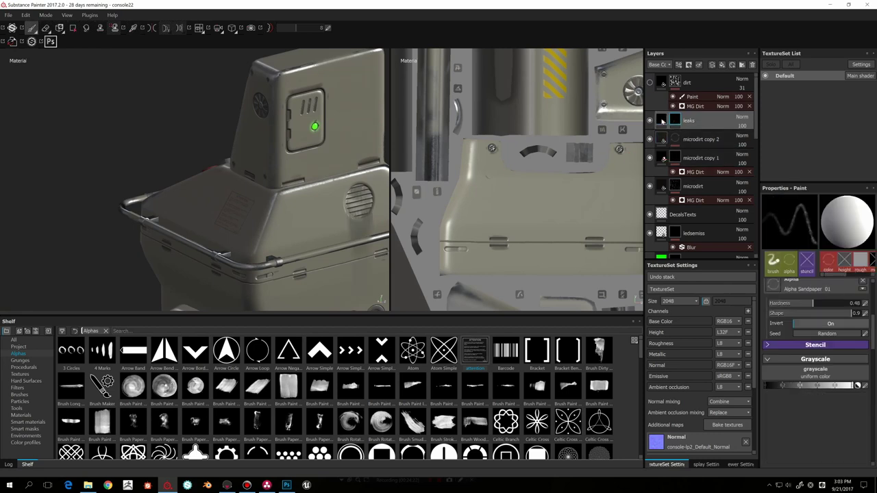
left_click(674, 120)
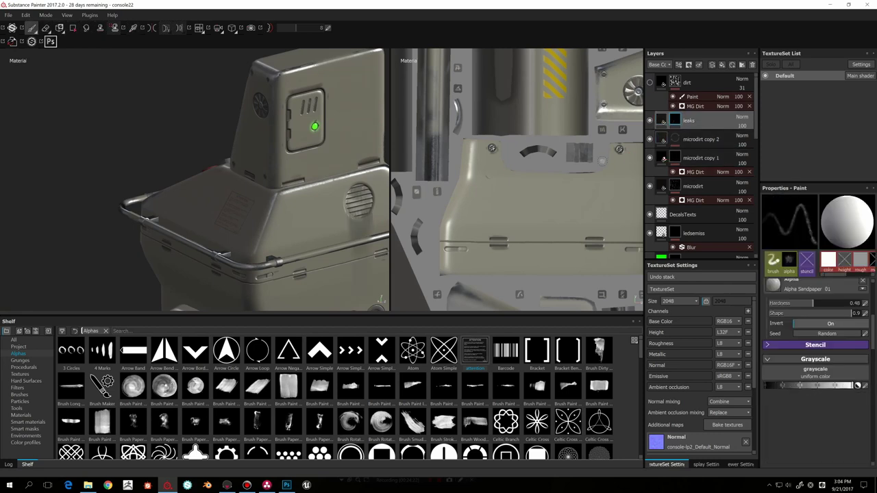
Step: Choose the Leaks particle brush for the leaks mask
middle_click_drag(274, 226, 241, 211, "alt")
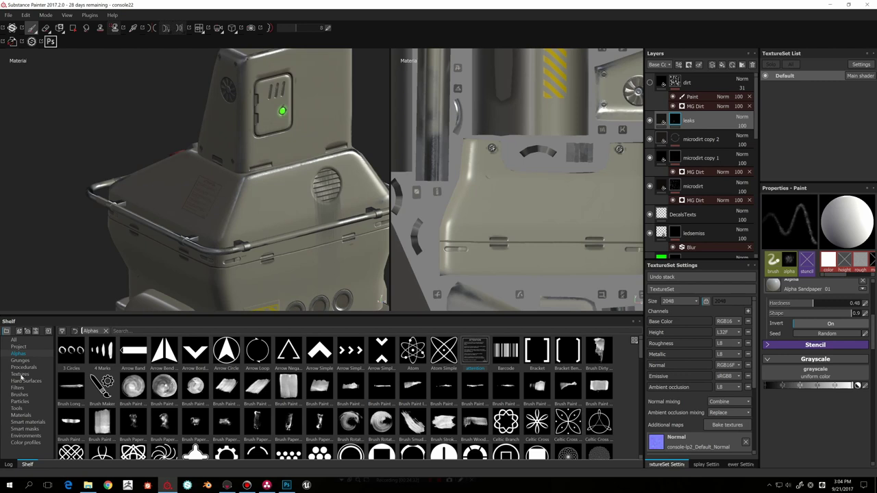
mouse_move(244, 247)
left_mouse_down("alt")
mouse_move(229, 249)
mouse_move(240, 245)
left_mouse_up("alt")
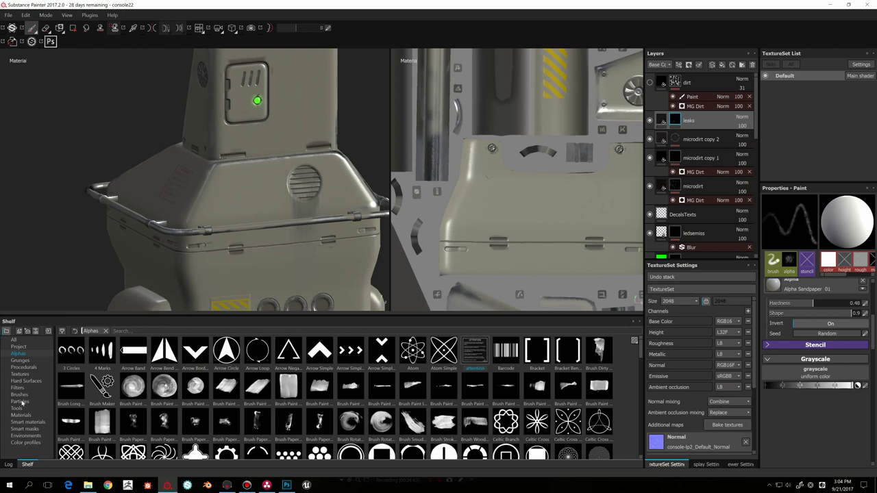
left_click(20, 402)
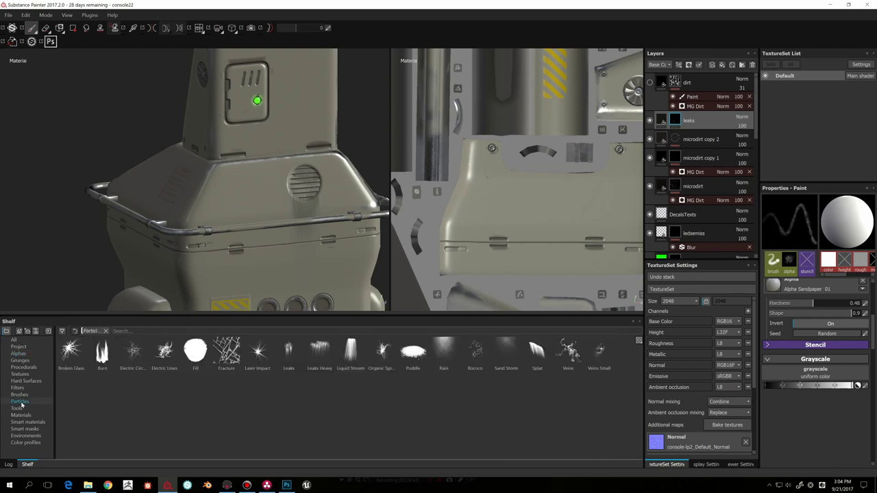
left_click(293, 355)
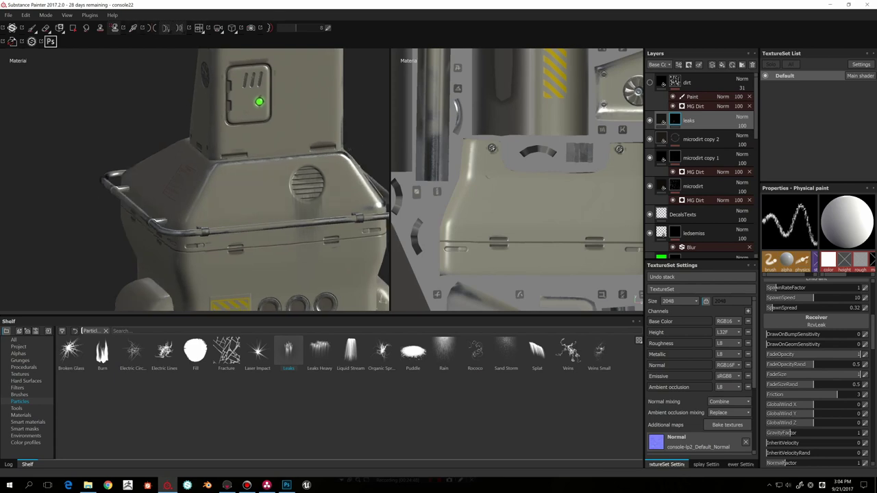
Step: Apply the Leaks particle brush once to the sloped panel near the round vent
middle_click_drag(354, 150, 329, 178, "alt")
right_click_drag(302, 178, 336, 188, "alt")
left_click(258, 170)
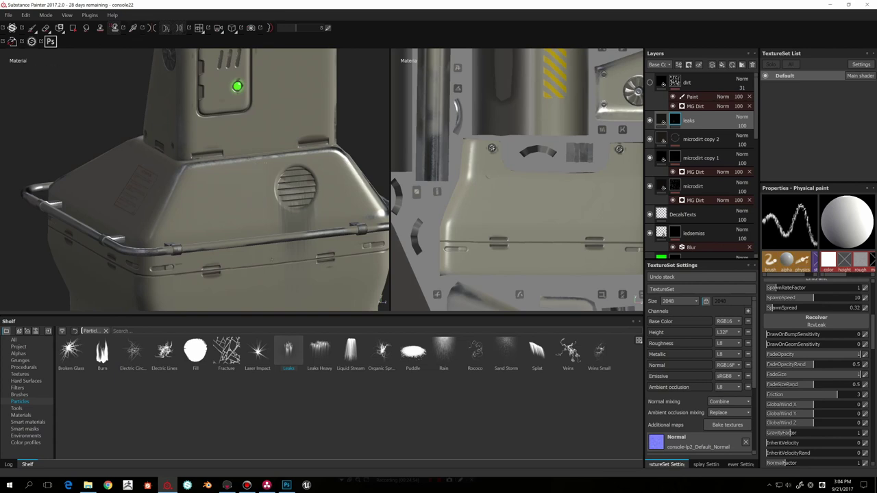
left_click_drag(258, 195, 267, 191, "alt")
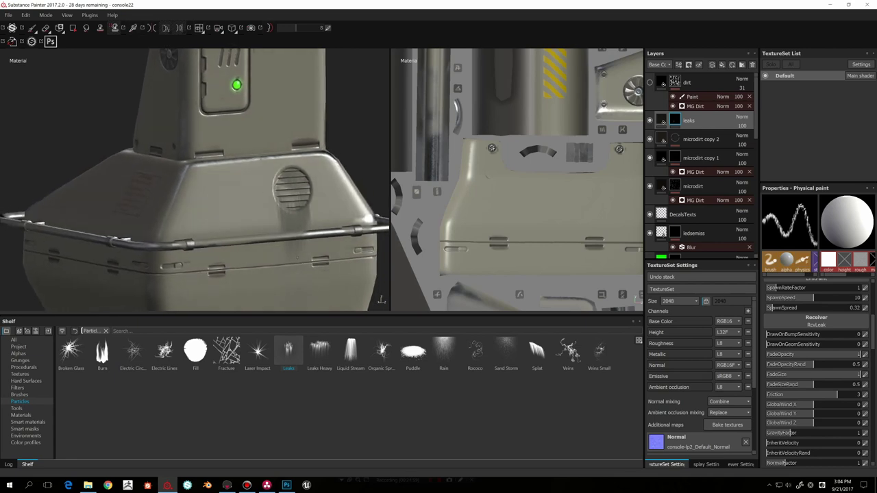
Step: Try a Leaks particle stroke over the round vent on the sloped panel, and undo it
left_click(297, 258)
left_click(280, 174)
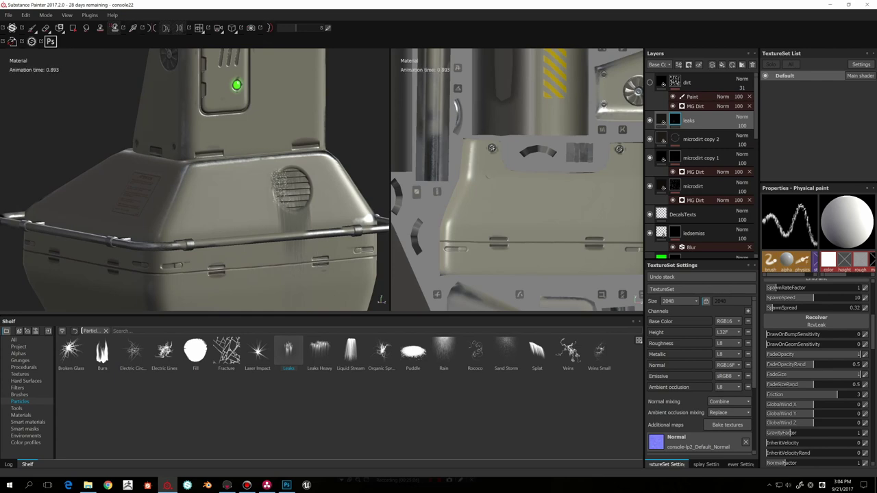
left_click_drag(283, 199, 291, 215, "alt")
key("ctrl+z")
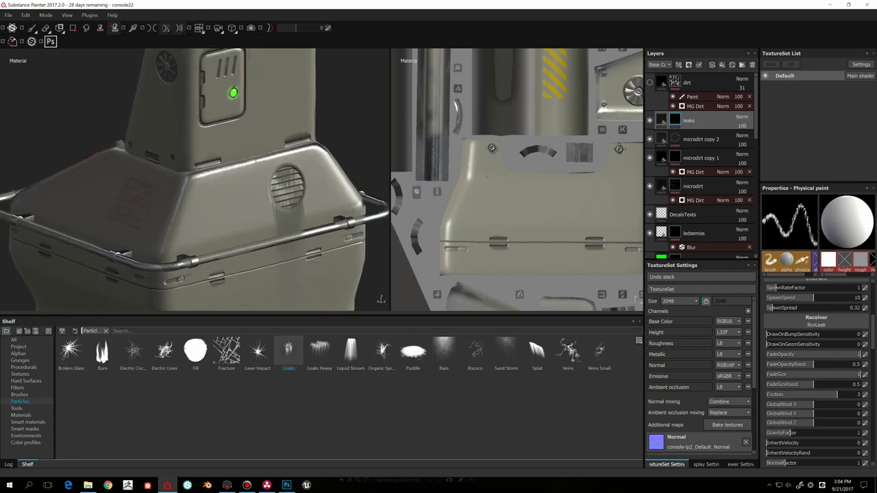
Step: Select the dirt layer and make it visible
scroll(290, 184, "down", 3)
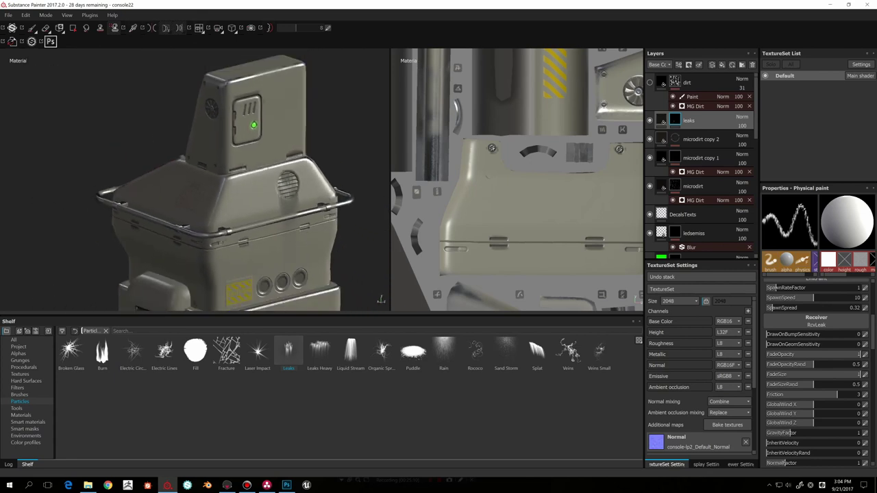
left_click_drag(286, 186, 272, 162, "alt")
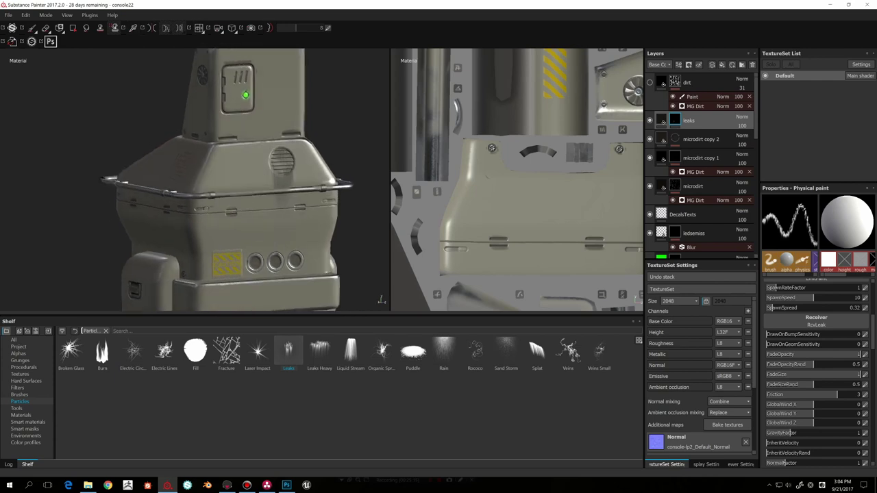
left_click(255, 264)
left_click_drag(278, 235, 384, 170, "alt")
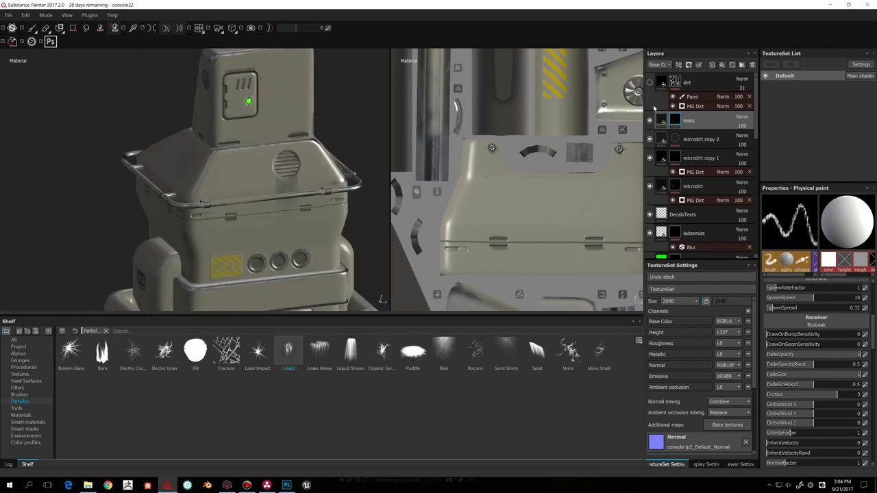
left_click(658, 84)
left_click(649, 83)
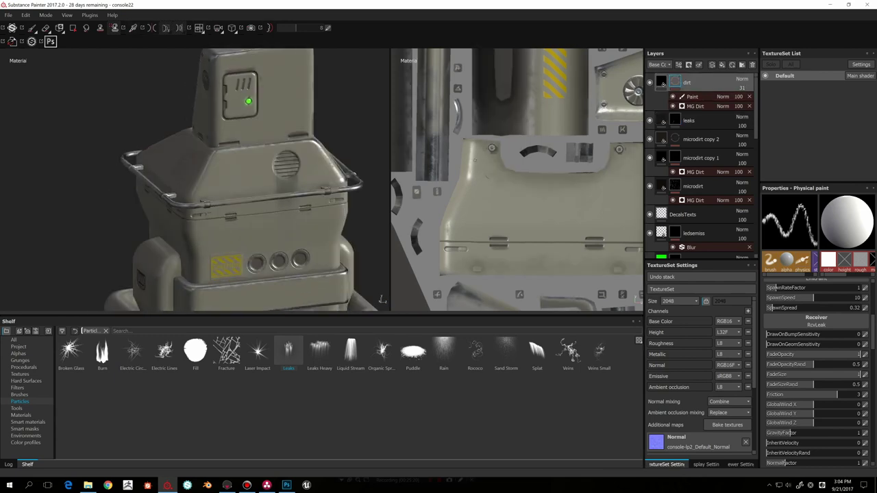
Step: Switch the dirt layer off and on repeatedly to compare the console's rear with and without it
mouse_move(375, 210)
left_mouse_down("alt")
mouse_move(352, 207)
mouse_move(374, 212)
left_mouse_up("alt")
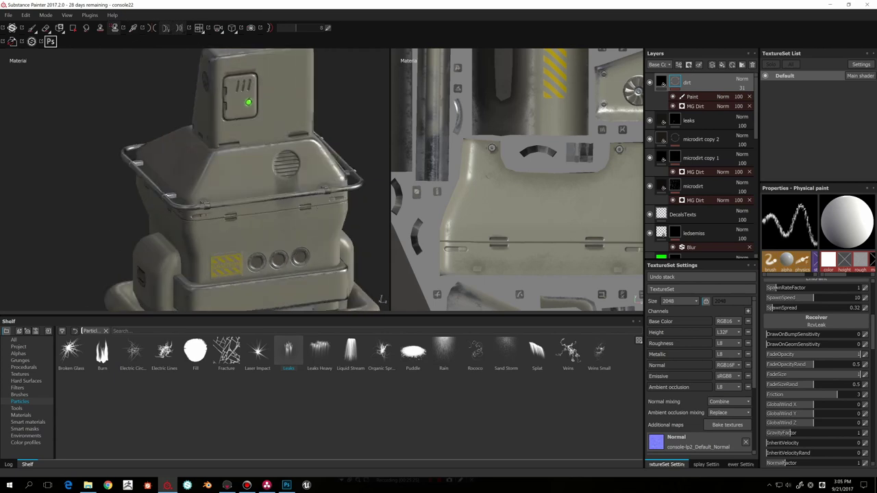
left_click(650, 83)
left_click(650, 83)
left_click(649, 83)
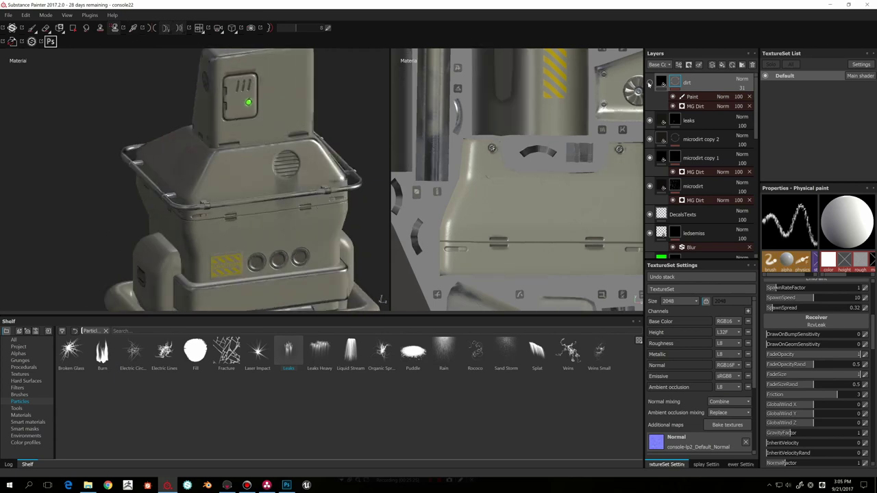
left_click(649, 83)
left_click(648, 84)
left_click(648, 85)
Step: Display the dirt mask's MG Dirt generator settings and select its Paint effect
left_click_drag(192, 223, 381, 204, "alt")
middle_click_drag(175, 220, 274, 205, "alt")
left_click_drag(274, 205, 342, 205, "alt")
middle_click_drag(270, 232, 275, 194, "alt")
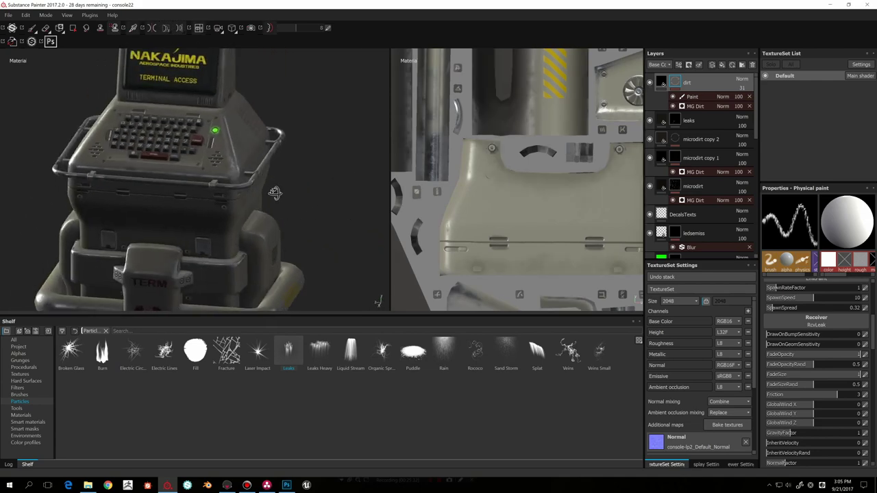
left_click_drag(275, 193, 223, 192, "alt")
left_click(689, 108)
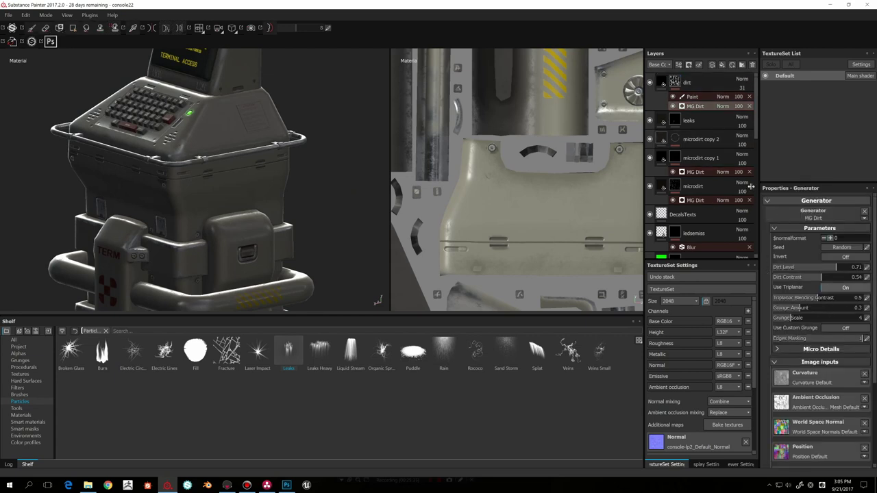
left_click(691, 96)
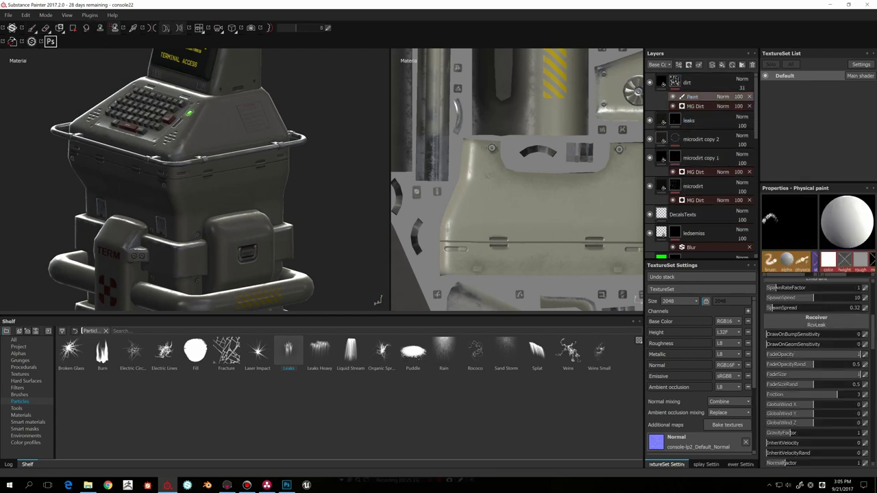
Step: Rotate the environment lighting so the console's front is brightly lit
key("alt")
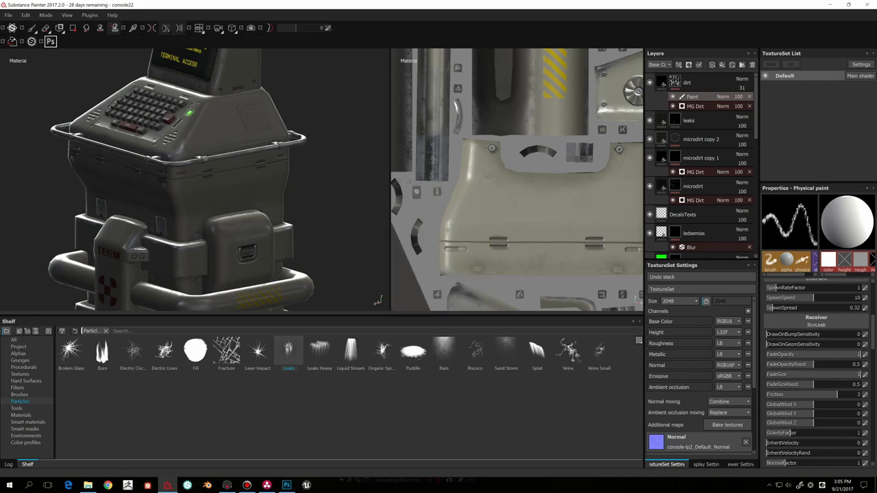
mouse_move(317, 180)
left_mouse_down("alt")
mouse_move(349, 174)
mouse_move(291, 174)
left_mouse_up("alt")
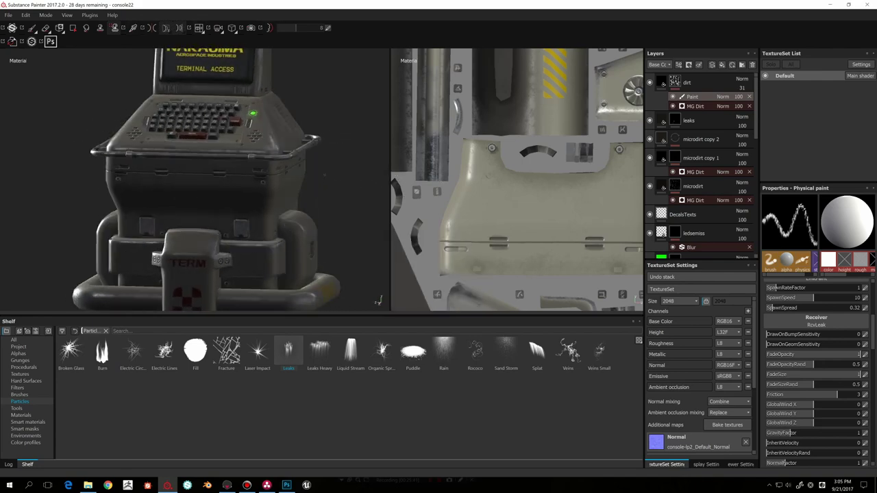
right_click_drag(291, 174, 318, 170, "shift")
middle_click_drag(319, 170, 302, 148, "alt")
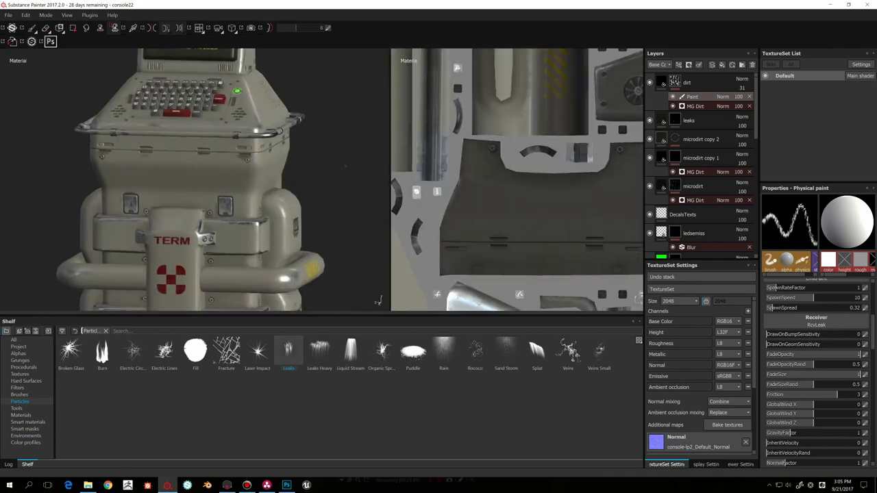
Step: Toggle the dirt layer's visibility to compare its effect on the front body around the TERM panel
mouse_move(333, 168)
left_mouse_down("alt")
mouse_move(344, 176)
mouse_move(307, 186)
mouse_move(330, 169)
left_mouse_up("alt")
middle_click_drag(301, 199, 319, 166, "alt")
mouse_move(319, 165)
right_mouse_down("alt")
mouse_move(274, 179)
mouse_move(329, 171)
right_mouse_up("alt")
left_click_drag(302, 165, 300, 144, "alt")
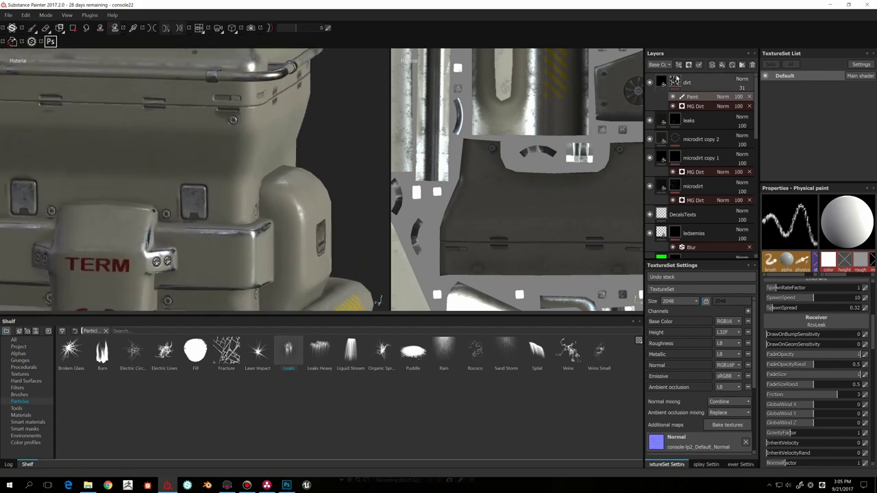
left_click(651, 83)
left_click(651, 83)
left_click(651, 83)
left_click(650, 83)
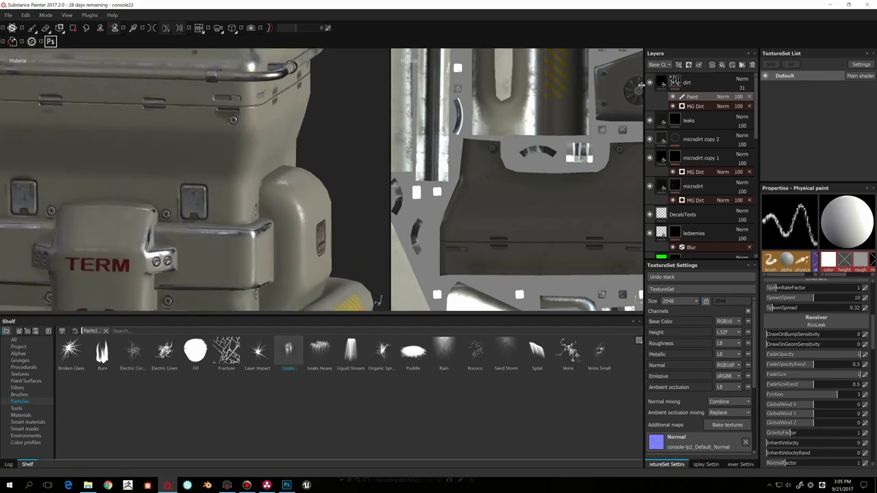
Step: Add a generator to the dirt layer's mask and choose MG Mask Editor for it
scroll(318, 210, "down", 3)
left_click_drag(318, 211, 307, 218, "alt")
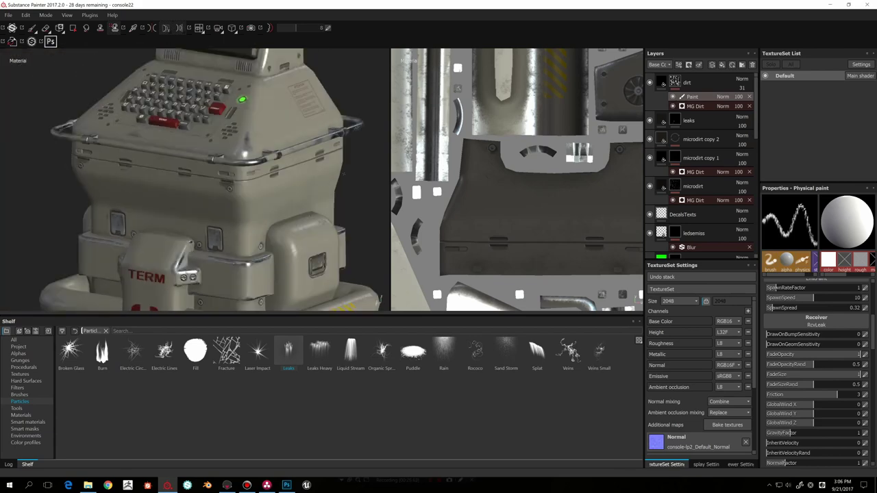
middle_click_drag(349, 185, 356, 213, "alt")
left_click_drag(356, 213, 335, 206, "alt")
scroll(330, 207, "down", 3)
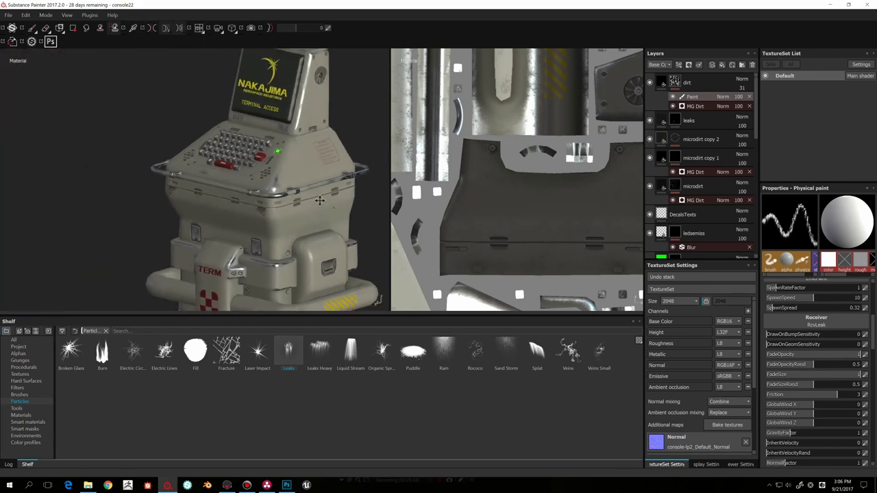
middle_click_drag(320, 201, 290, 182, "alt")
left_click_drag(322, 195, 363, 202, "alt")
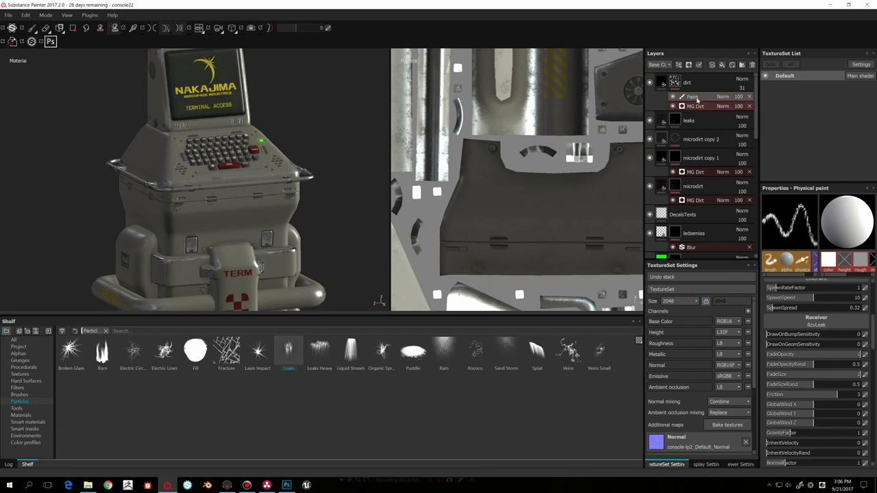
left_click(698, 106)
right_click(702, 108)
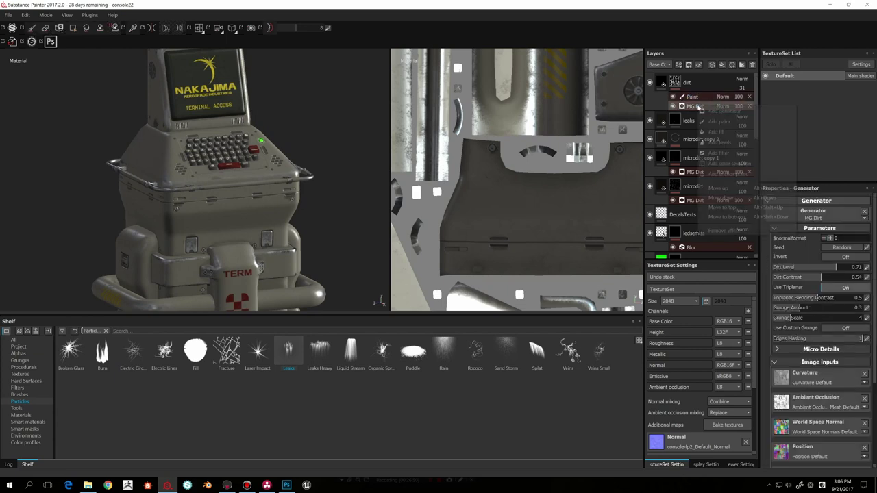
left_click(707, 110)
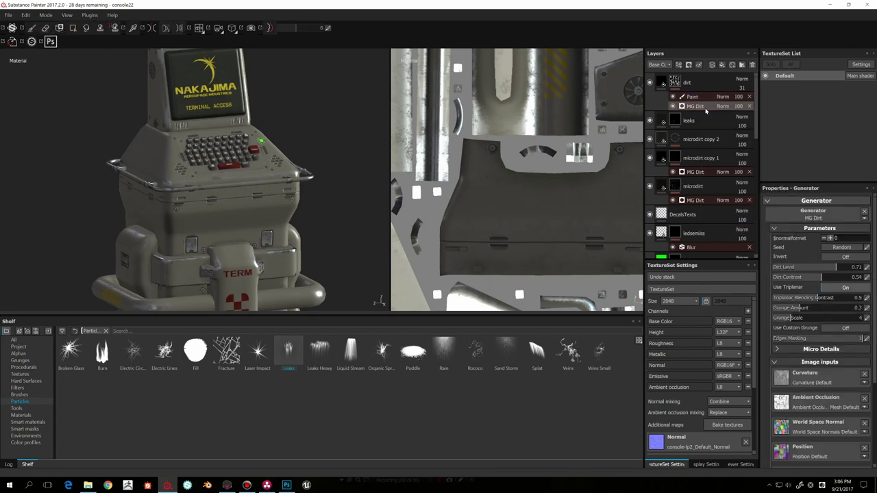
left_click(821, 217)
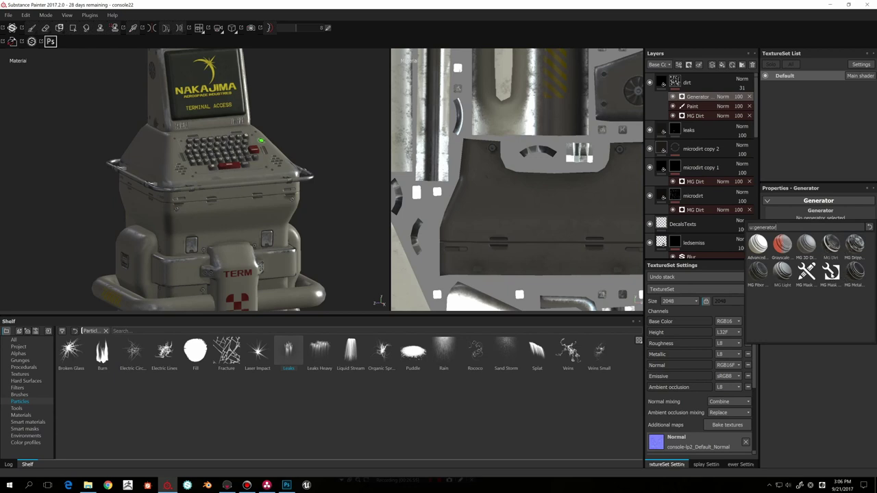
left_click(831, 272)
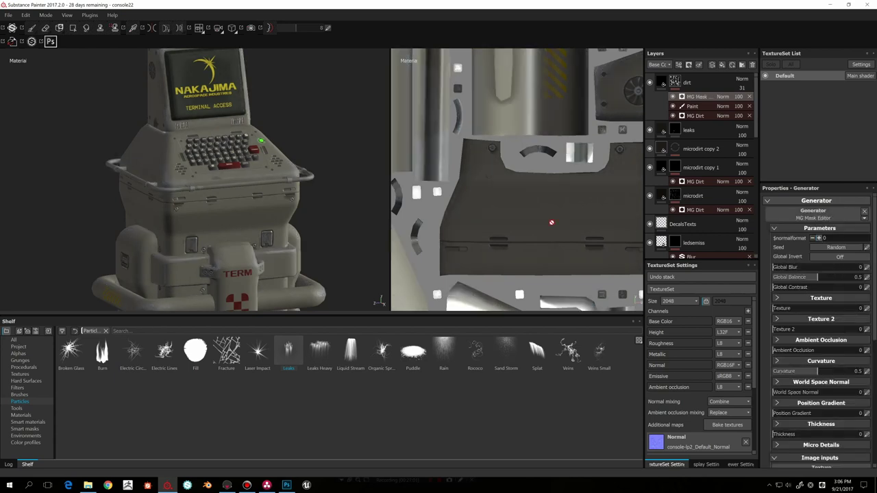
Step: Review the MG Mask Editor's parameters, expanding and collapsing its Texture settings
left_click_drag(356, 204, 365, 211, "alt")
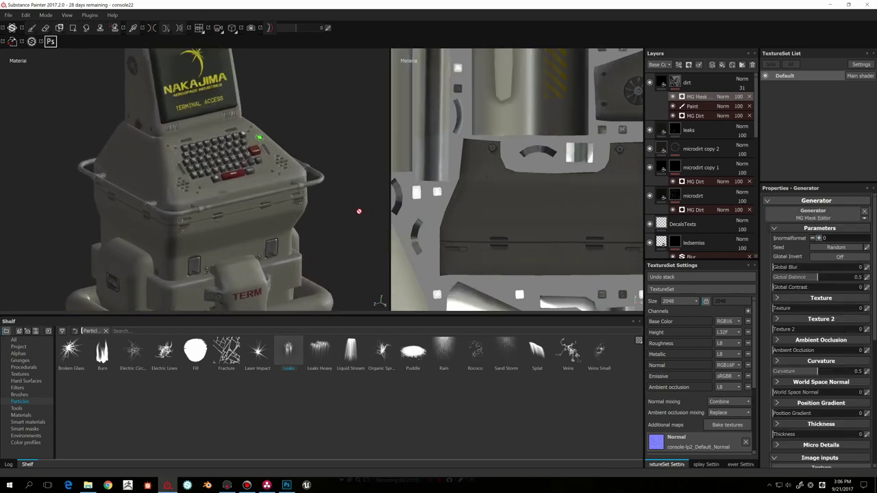
scroll(357, 210, "up", 3)
scroll(781, 274, "down", 4)
scroll(769, 277, "up", 4)
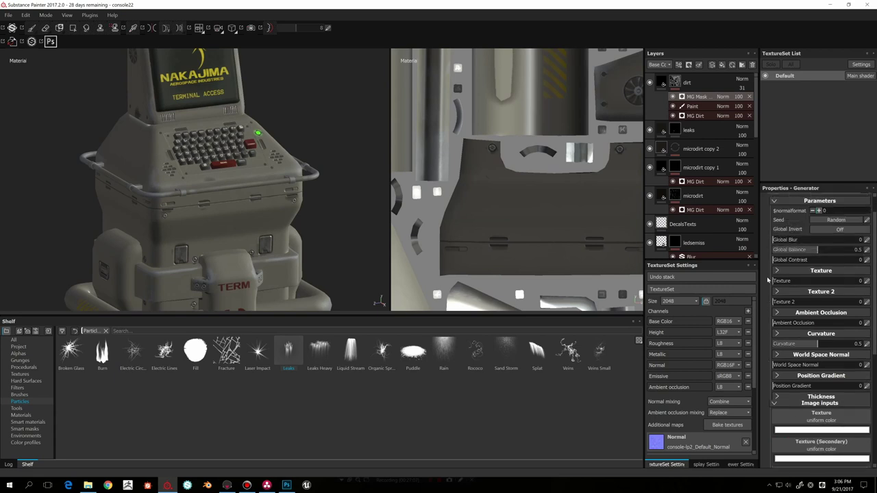
left_click(777, 298)
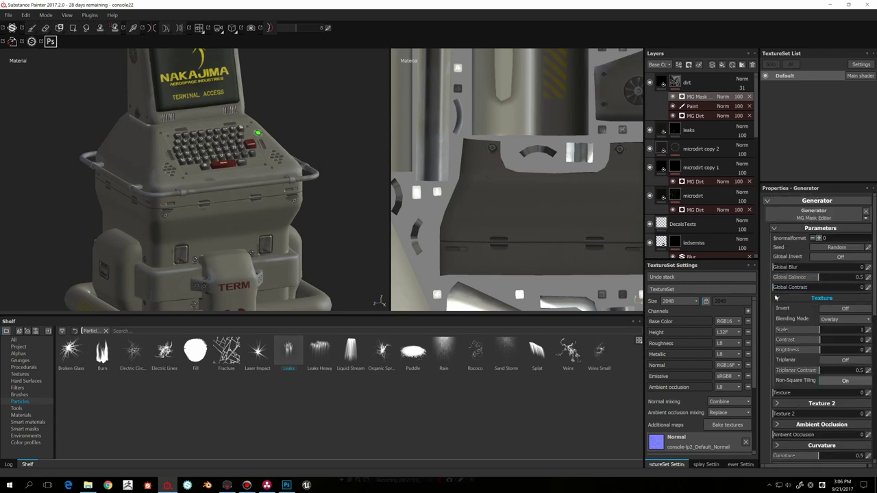
left_click(777, 298)
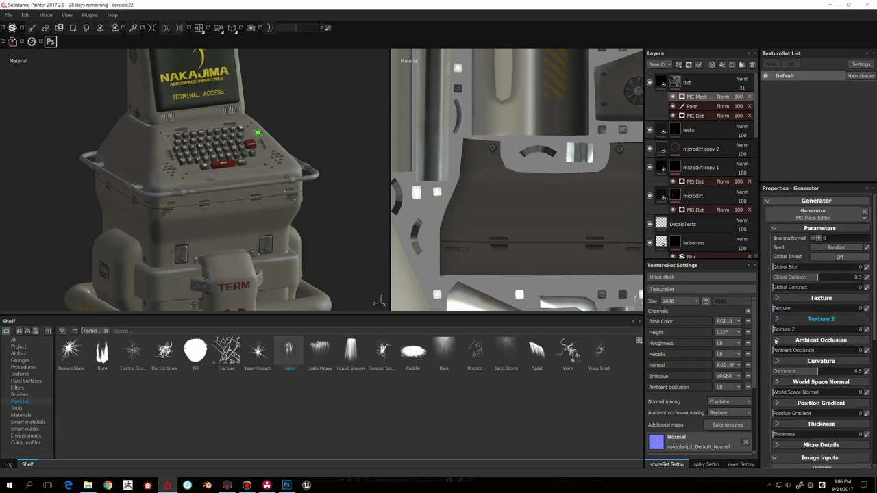
Step: In MG Mask Editor, set Ambient Occlusion to 0.44 with Blur 7.24 and Contrast 0.37, and Curvature to 0.42
left_click(776, 341)
scroll(770, 336, "down", 3)
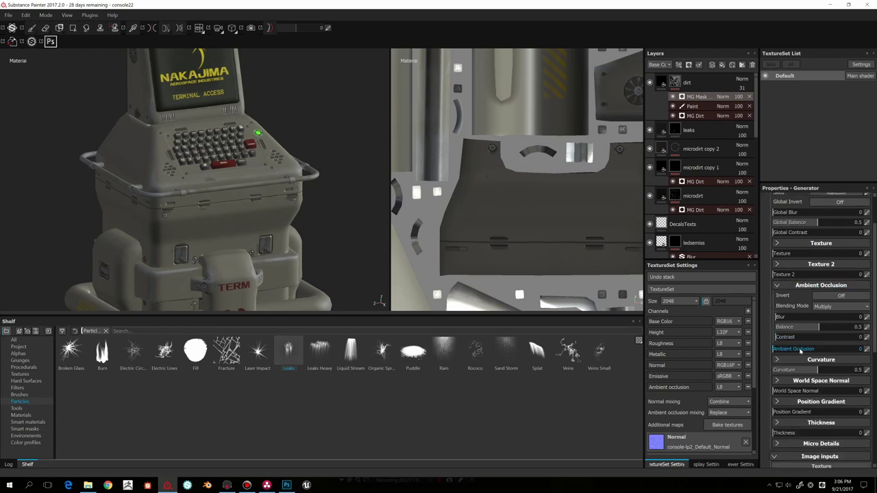
mouse_move(784, 350)
left_mouse_down()
mouse_move(847, 351)
mouse_move(808, 353)
left_mouse_up()
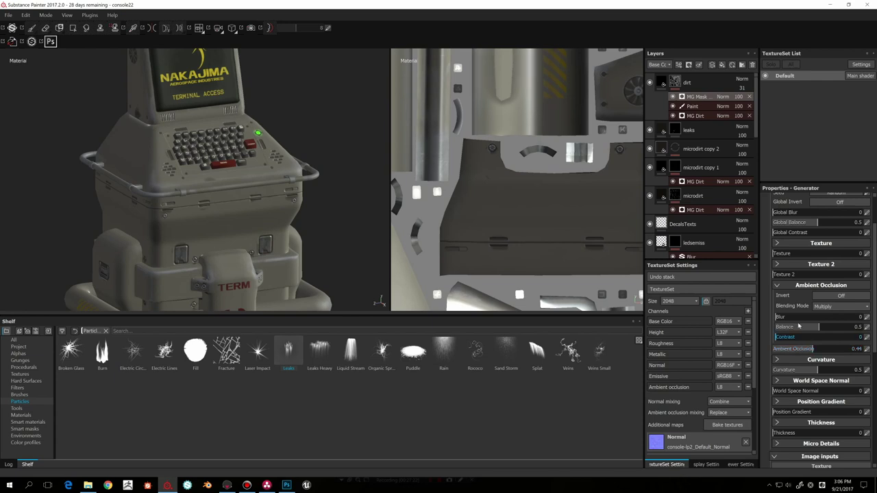
left_click_drag(794, 319, 808, 337)
scroll(775, 244, "up", 3)
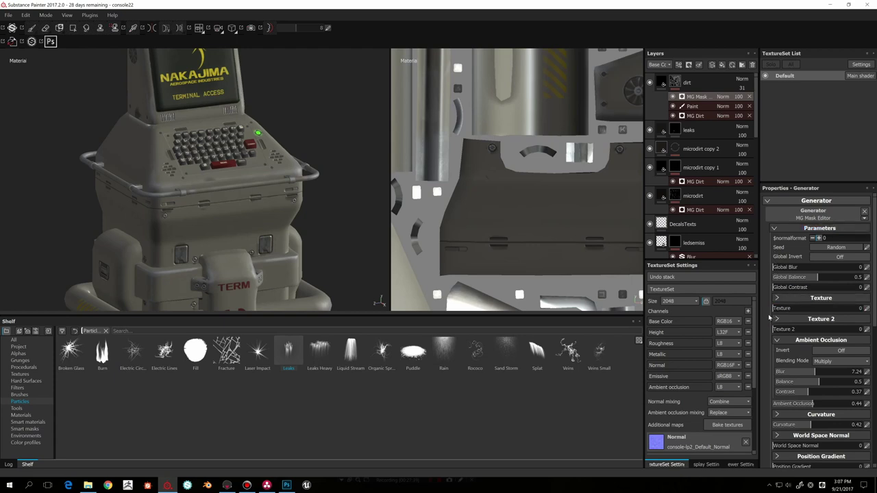
Step: Check the masked dirt on the console, remove the MG Mask Editor generator, and return to MG Dirt's settings
scroll(769, 318, "down", 5)
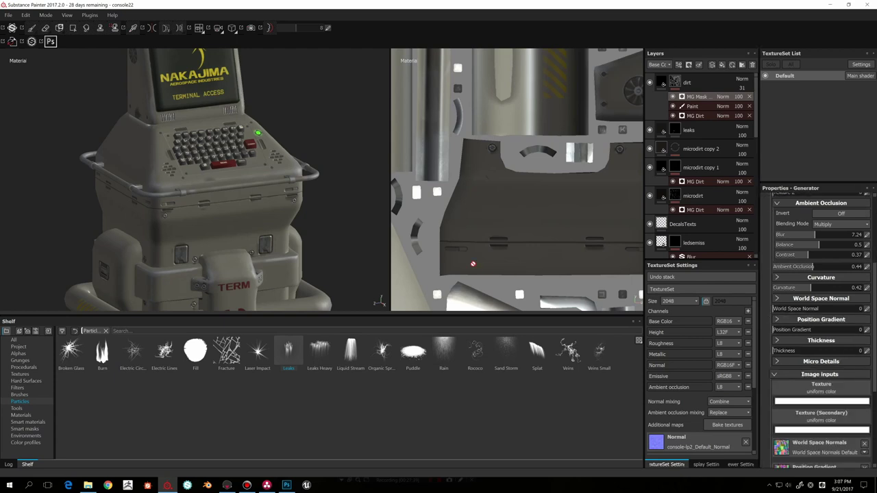
left_click_drag(336, 242, 272, 254, "alt")
right_click_drag(304, 243, 333, 209, "alt")
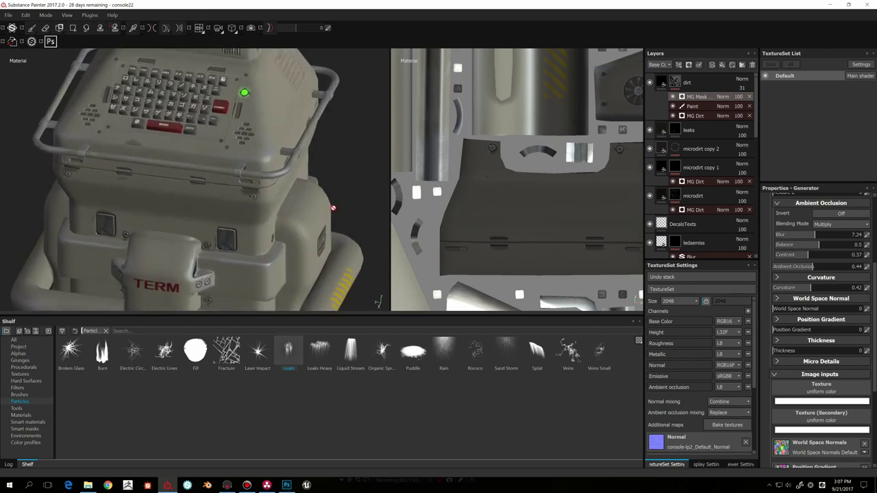
left_click_drag(339, 220, 361, 238, "alt")
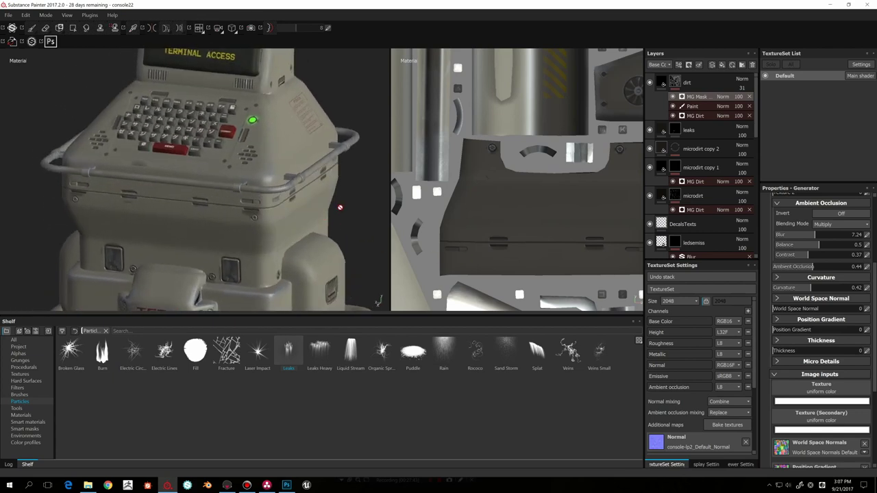
left_click_drag(340, 207, 344, 205, "alt")
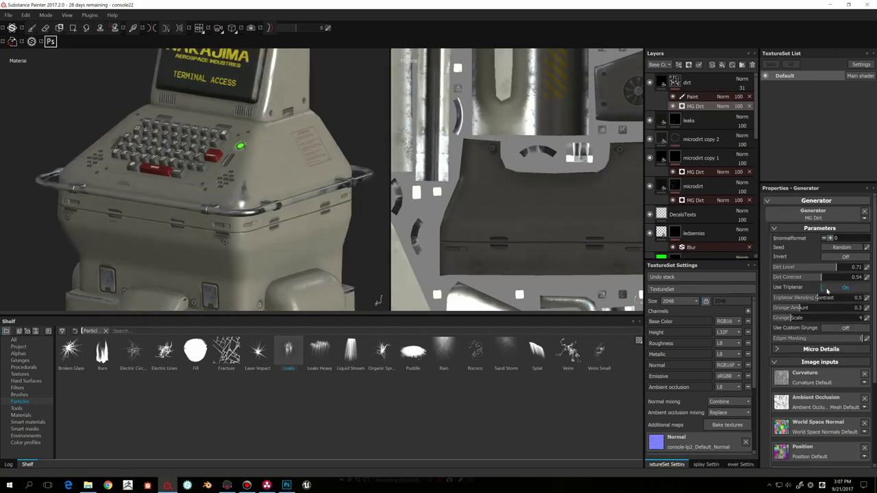
scroll(342, 228, "down", 4)
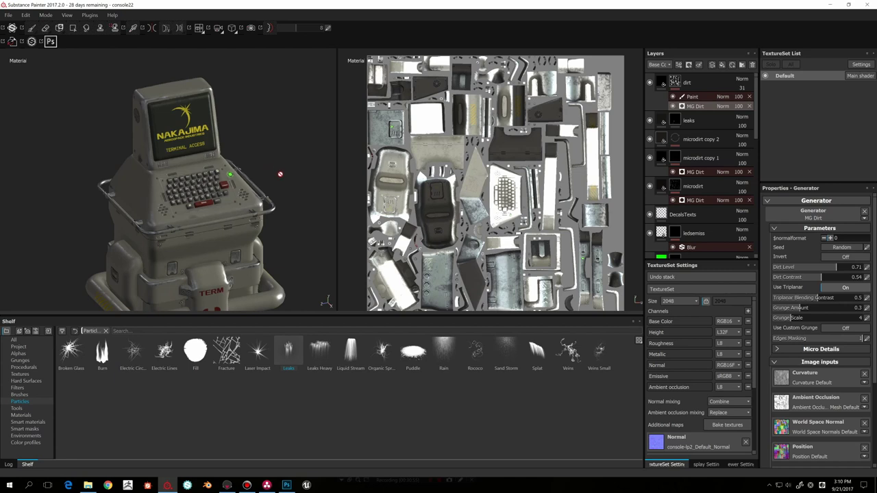
Step: Inspect the finished texturing on the whole console, from the screen and keyboard down to the base, from several angles
left_click_drag(279, 174, 169, 159, "alt")
scroll(269, 171, "up", 2)
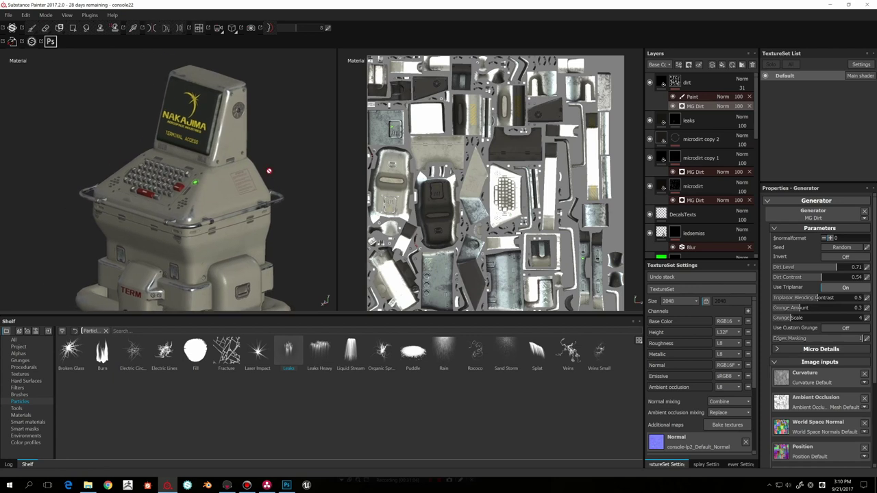
scroll(268, 150, "down", 1)
mouse_move(270, 157)
left_mouse_down("alt")
mouse_move(321, 157)
mouse_move(264, 143)
mouse_move(274, 145)
left_mouse_up("alt")
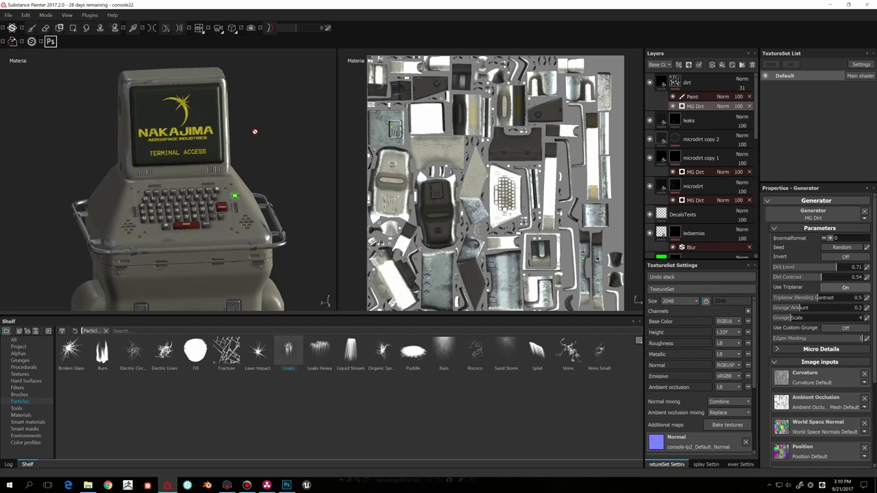
mouse_move(254, 130)
left_mouse_down("alt")
mouse_move(275, 129)
mouse_move(274, 141)
mouse_move(268, 121)
mouse_move(271, 134)
left_mouse_up("alt")
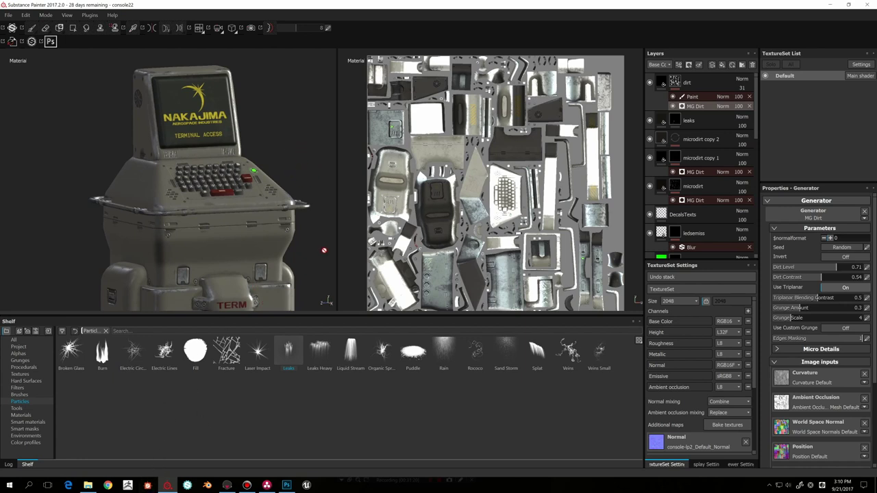
left_click_drag(309, 260, 333, 266, "alt")
right_click_drag(328, 264, 277, 245, "alt")
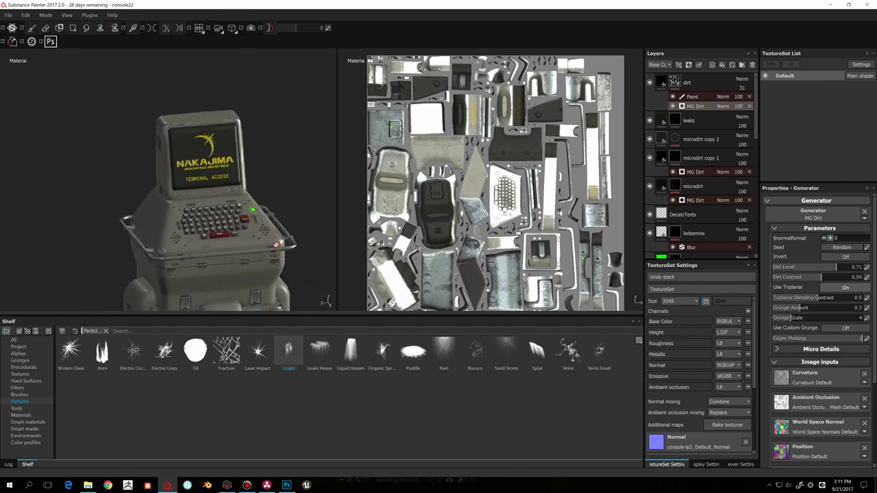
left_click_drag(279, 248, 280, 217, "alt")
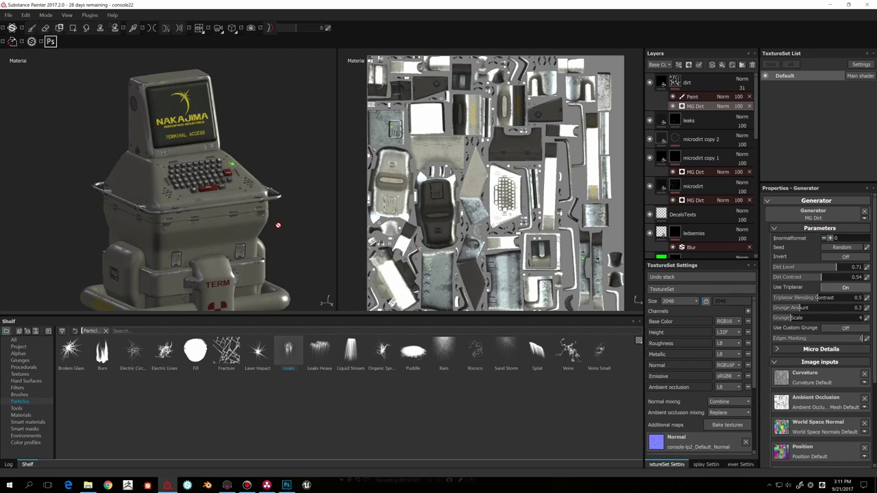
scroll(283, 228, "down", 1)
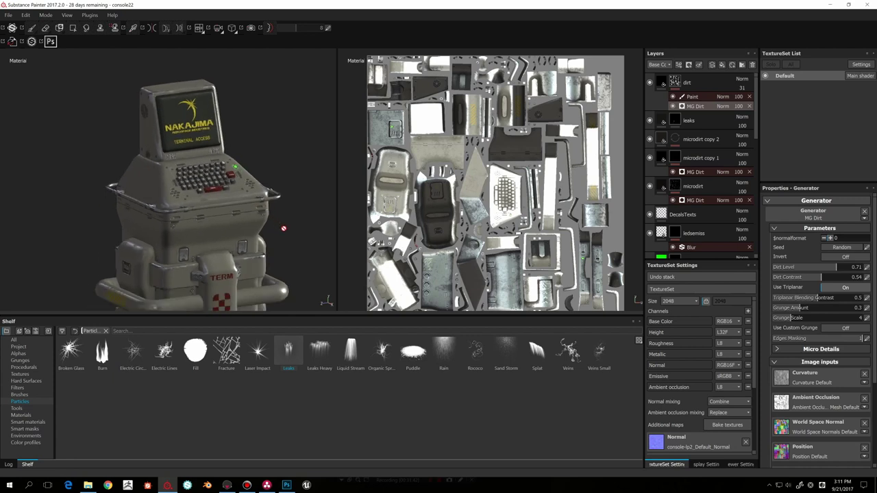
left_click_drag(283, 227, 193, 185, "alt")
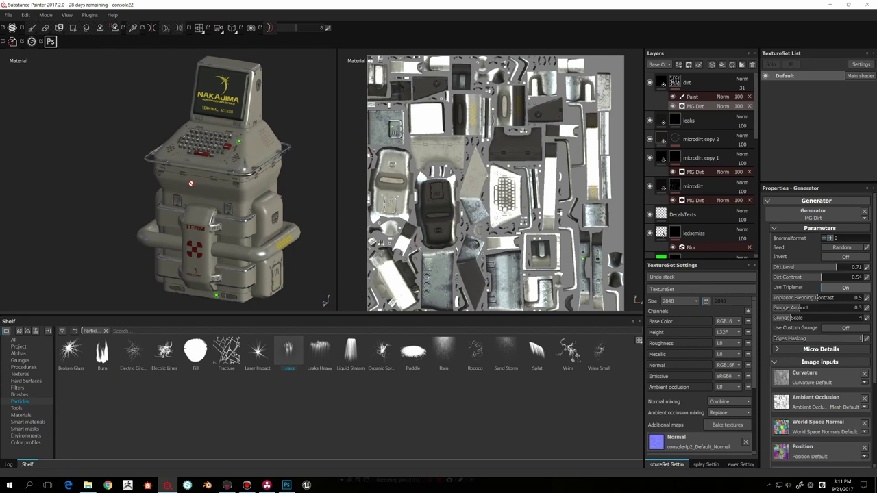
left_click_drag(193, 184, 236, 174, "alt")
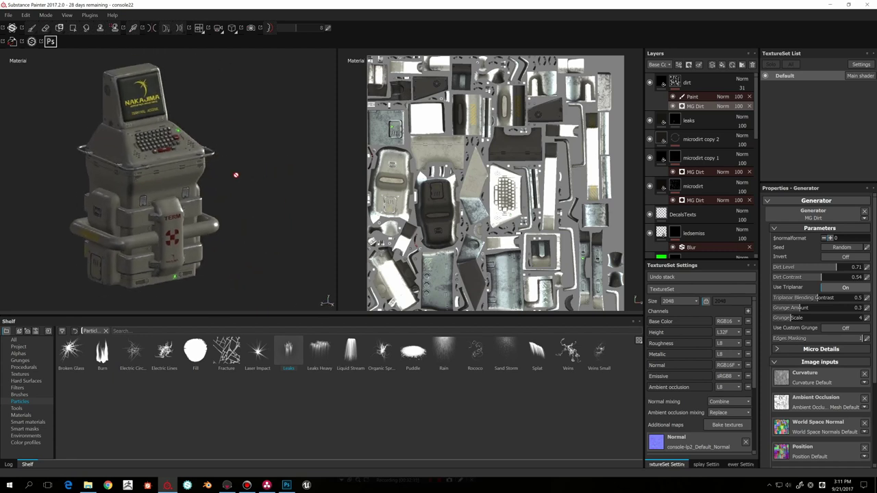